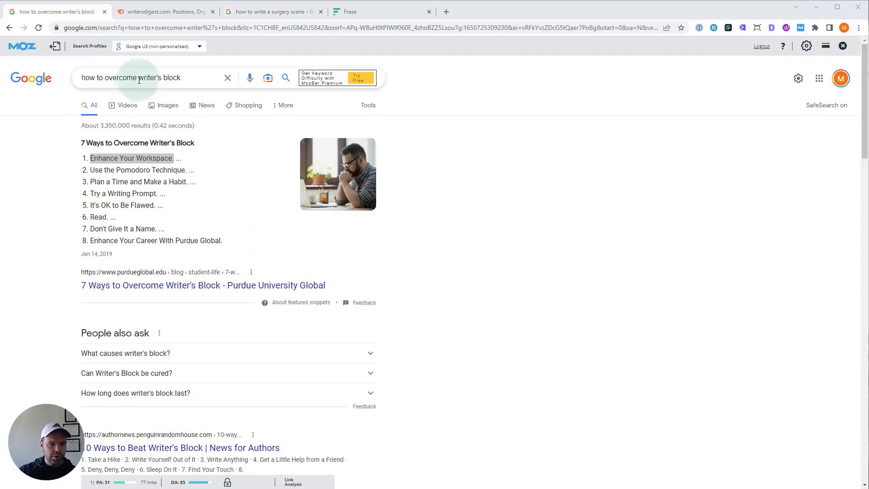
Examine the first page of results for "how to overcome writer's block", including each ranking site's domain authority.
triple_click(82, 79)
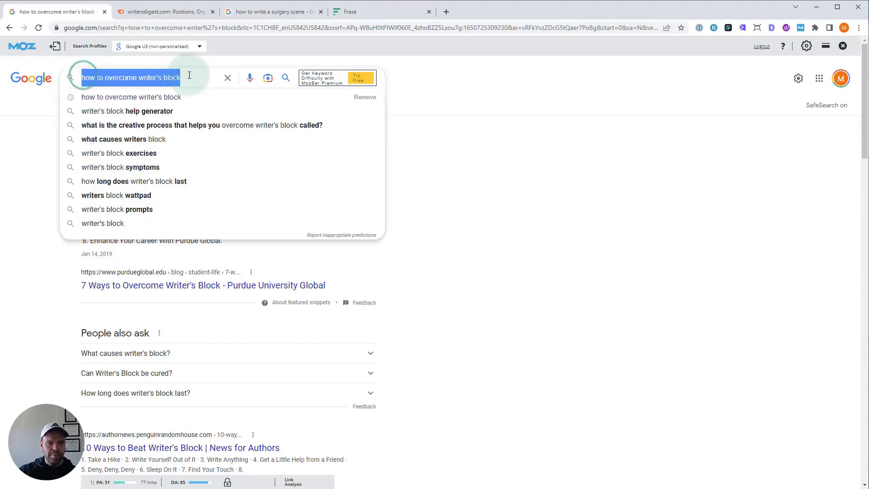
click(478, 139)
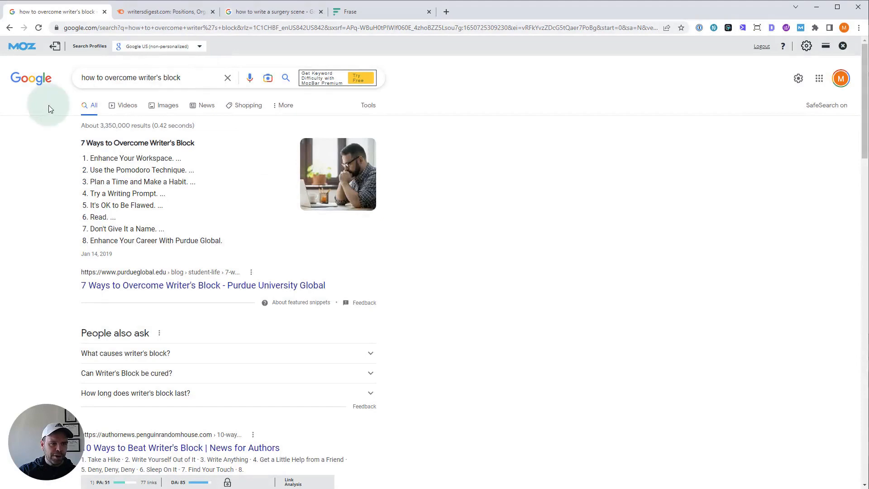
scroll(179, 243, down, 4)
scroll(184, 248, down, 4)
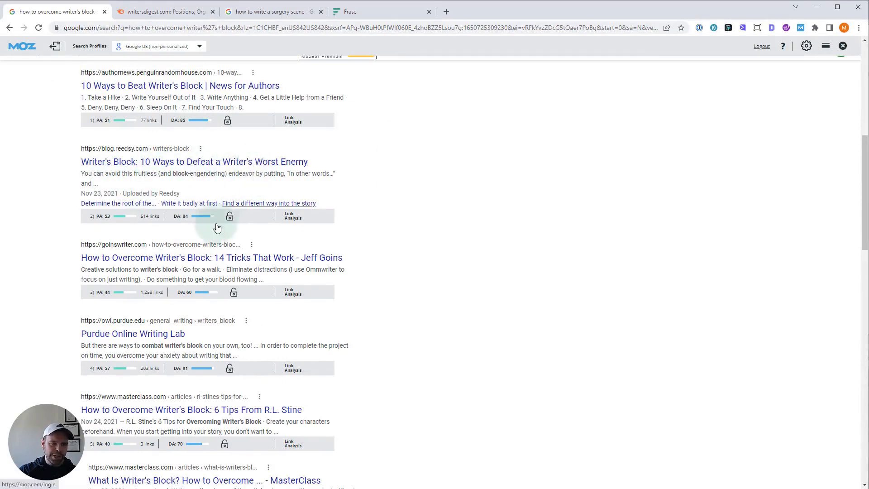
scroll(214, 232, down, 2)
scroll(187, 252, down, 2)
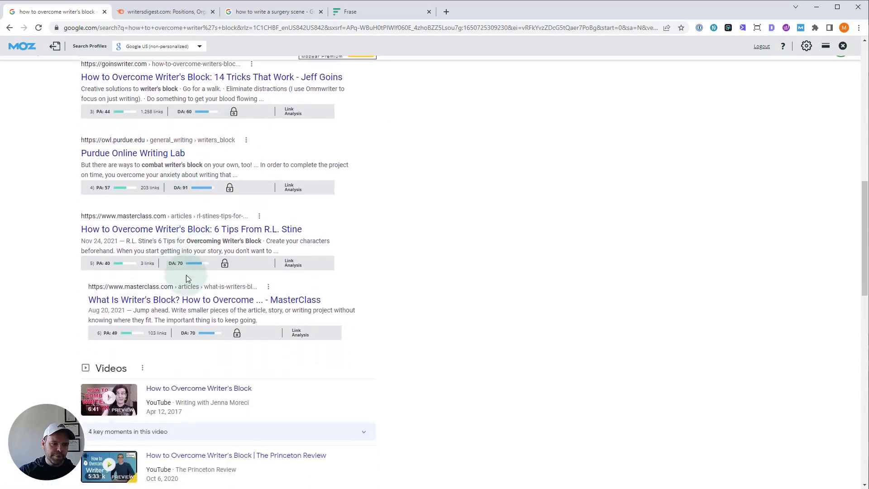
scroll(186, 267, down, 10)
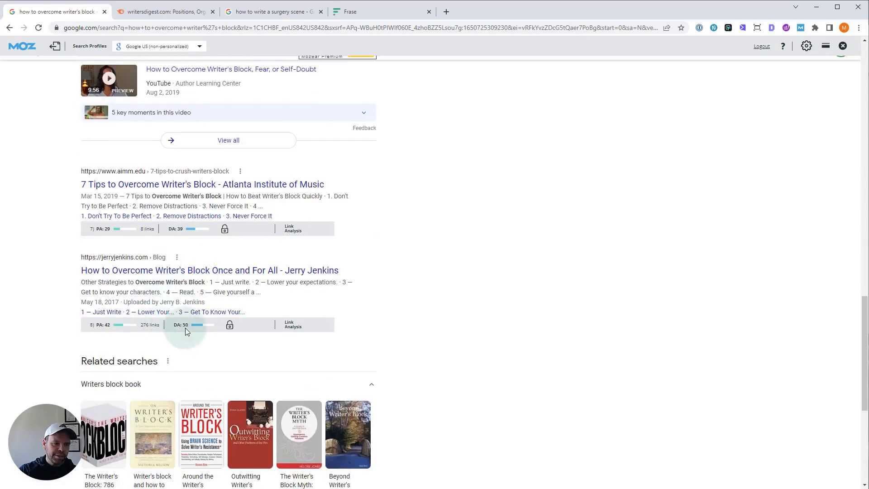
scroll(193, 325, down, 6)
scroll(197, 323, up, 2)
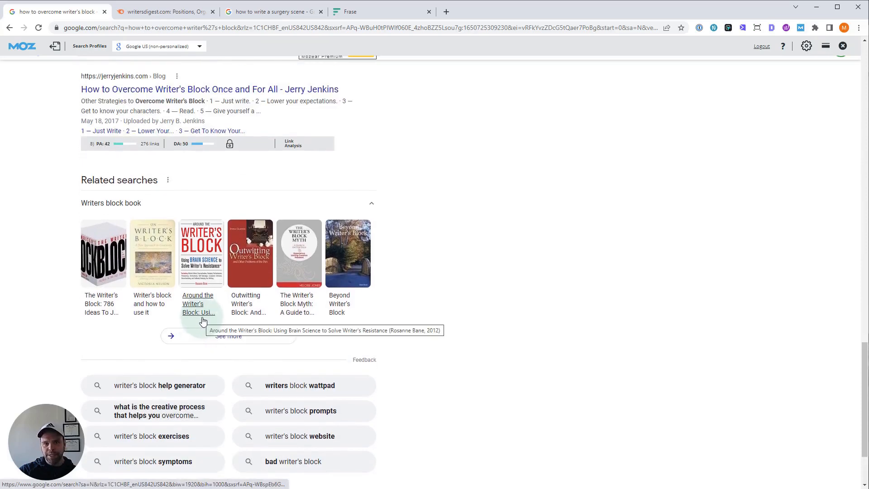
scroll(207, 321, down, 2)
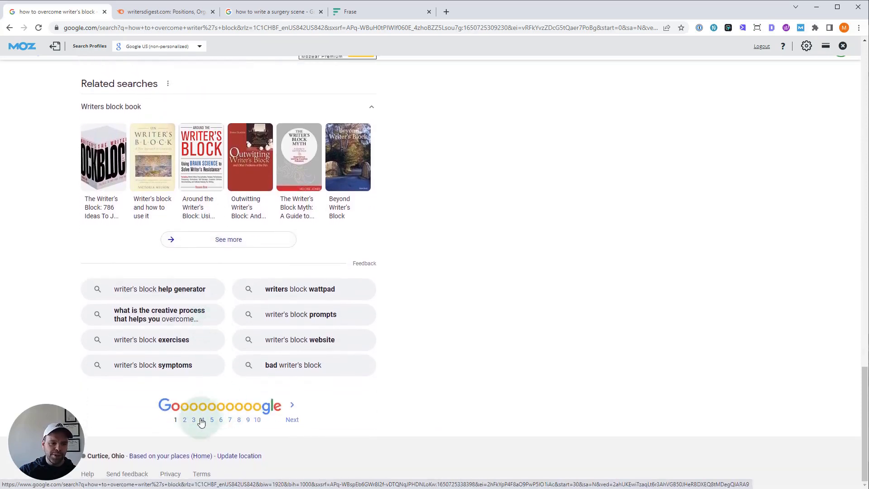
Open the third page of results and review the domain authority of the sites listed there.
click(193, 420)
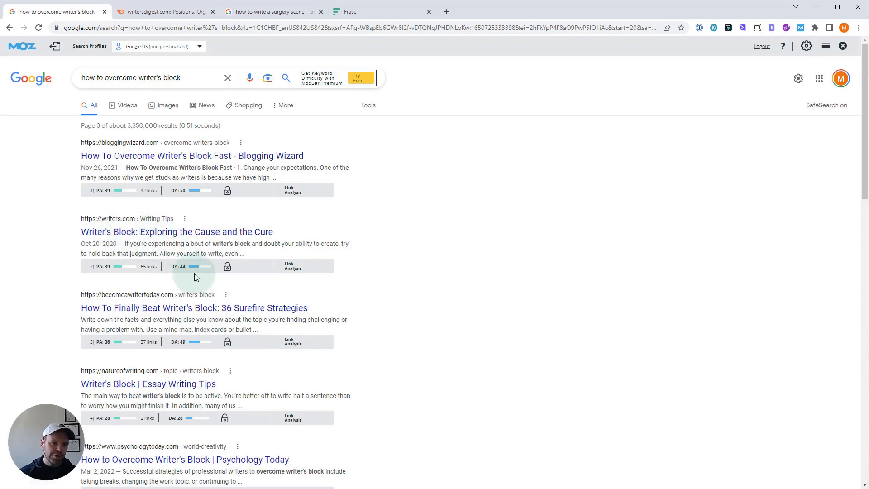
scroll(243, 333, down, 4)
scroll(243, 333, down, 4)
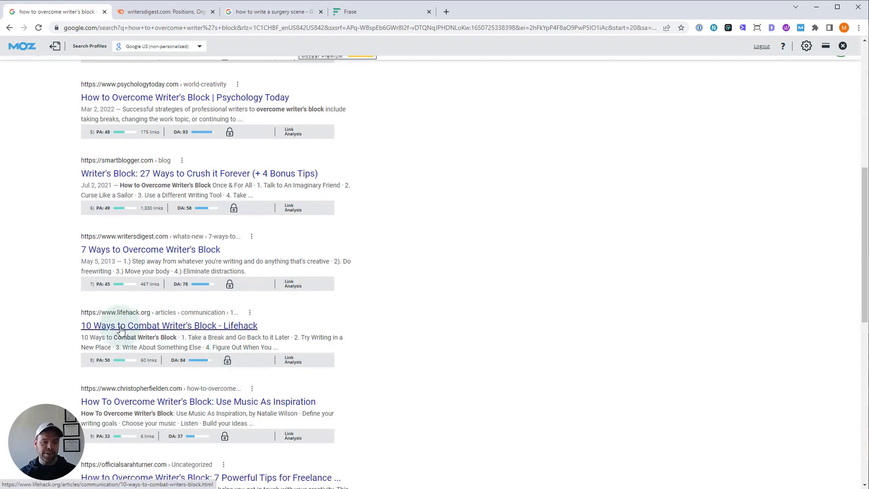
scroll(171, 368, down, 6)
scroll(195, 397, up, 10)
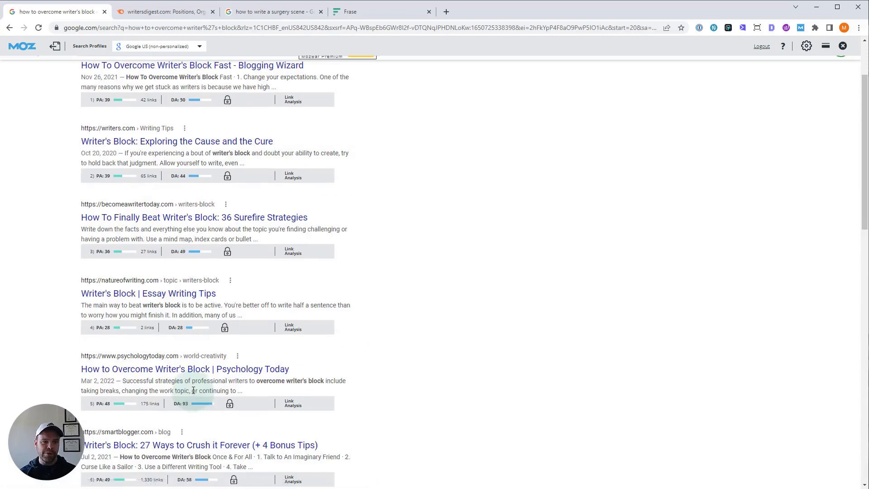
scroll(195, 398, down, 10)
scroll(195, 399, down, 5)
Return to the first results page and compare the search query with the tips listed in the featured snippet.
click(187, 415)
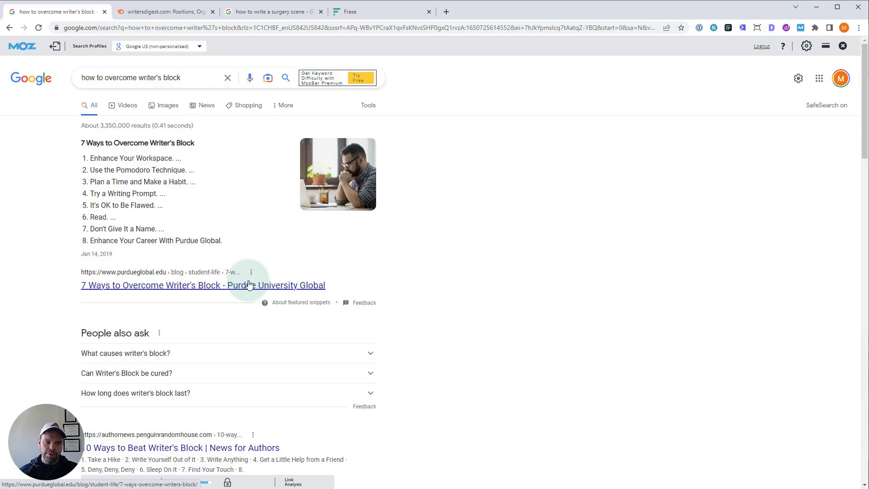
drag(93, 158, 210, 230)
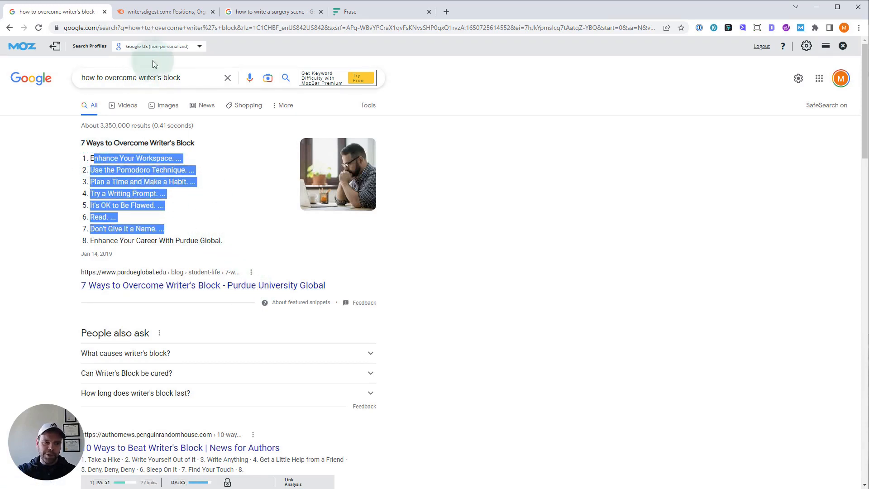
triple_click(204, 78)
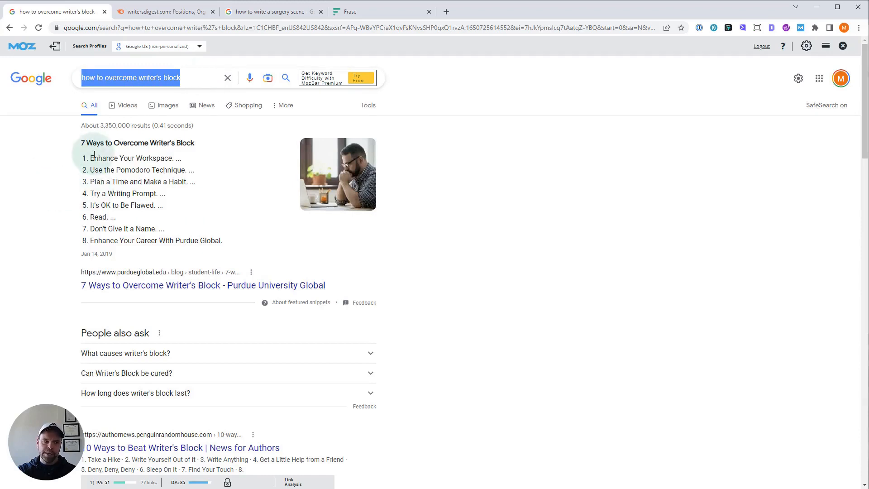
drag(90, 158, 192, 197)
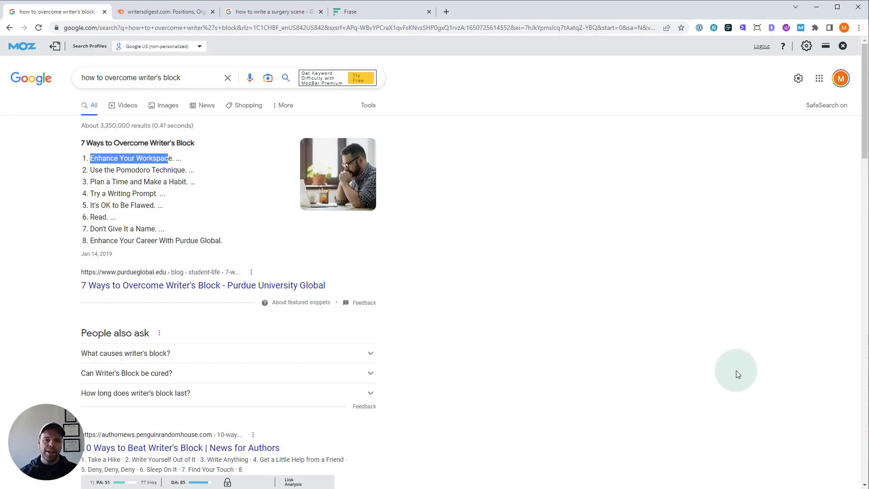
drag(186, 77, 107, 115)
click(604, 244)
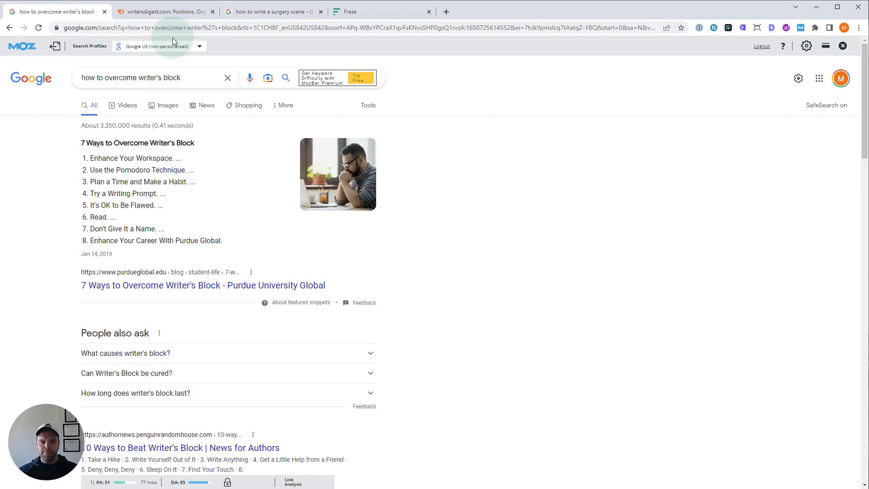
Switch to the Semrush organic positions report and highlight the analysed domain writersdigest.com.
click(171, 13)
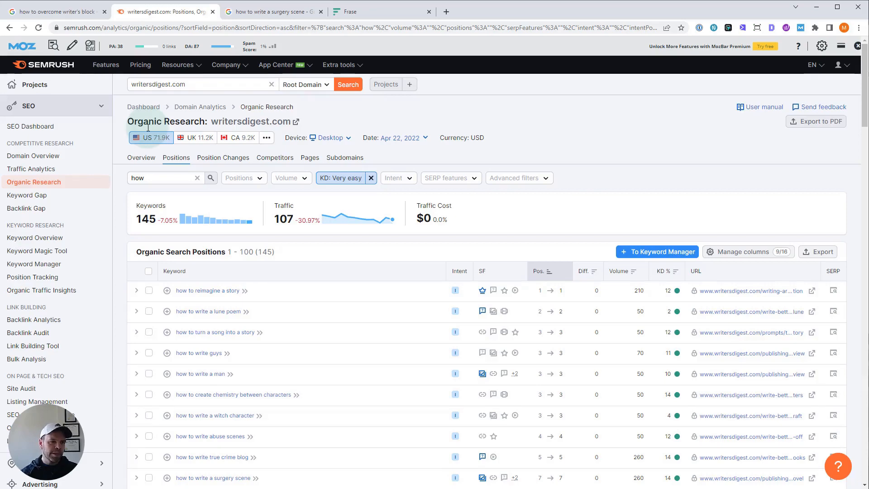
click(178, 91)
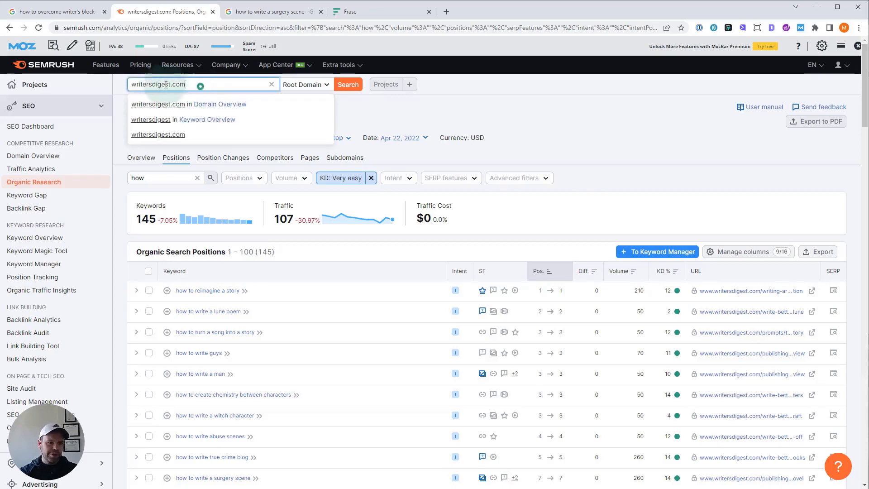
click(118, 195)
drag(211, 122, 286, 123)
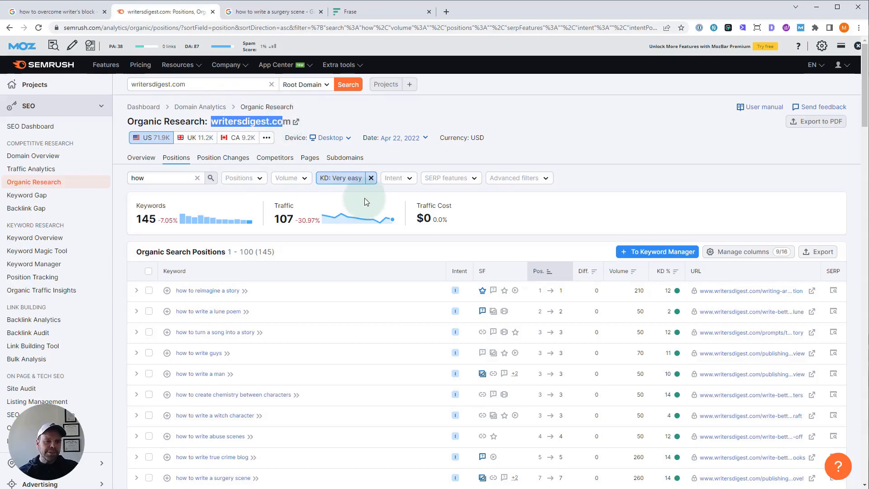
Clear the keyword filter and look over the unfiltered list of very easy keywords.
double_click(158, 179)
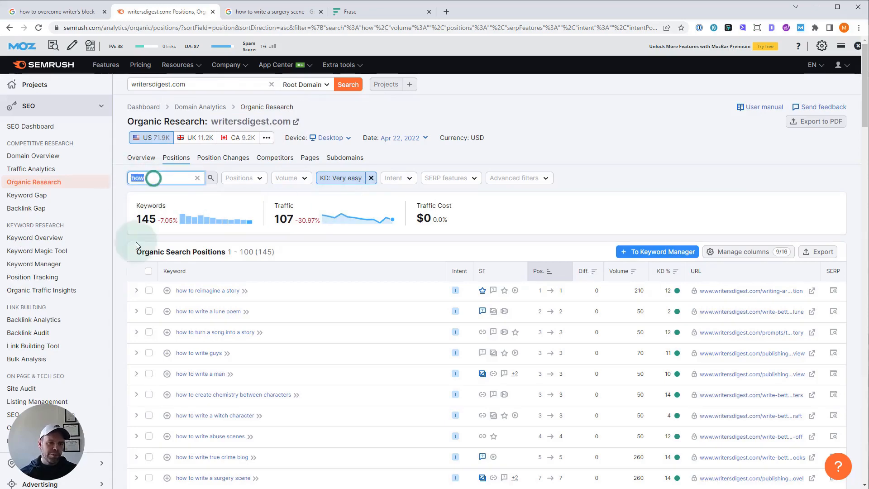
click(196, 178)
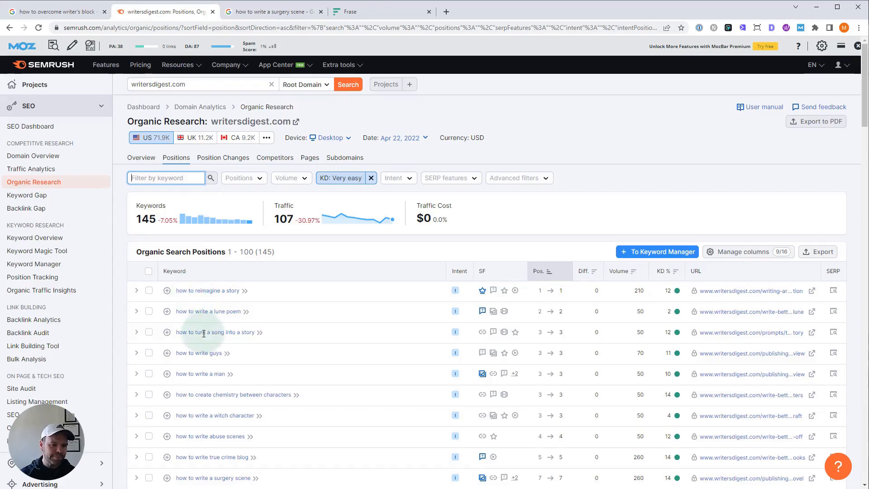
scroll(194, 243, down, 2)
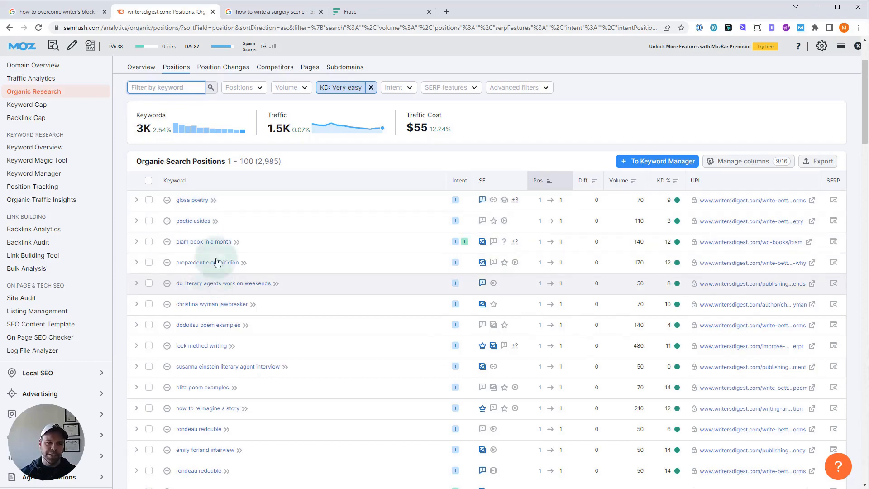
Filter the domain's organic keywords by the word "how".
scroll(230, 304, up, 2)
click(177, 179)
text(how)
key(Return)
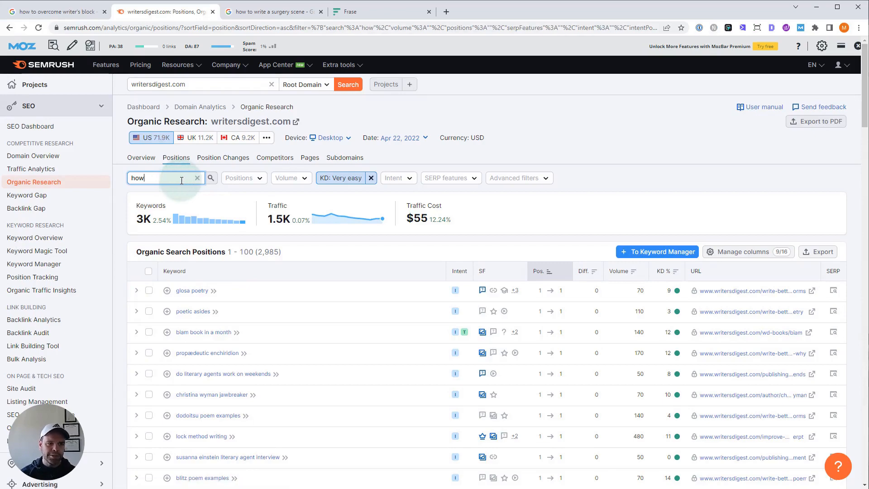
Review the filtered keywords and check the keyword difficulty of "how to write a surgery scene".
scroll(273, 351, down, 15)
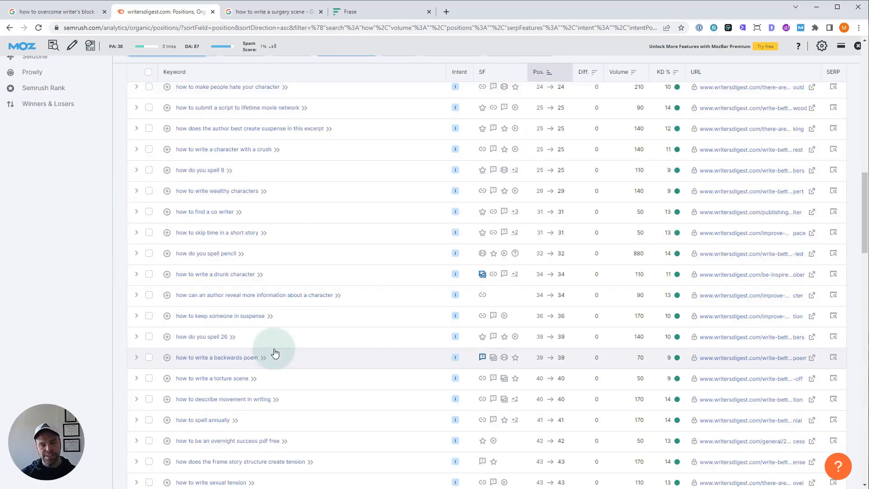
scroll(274, 351, up, 15)
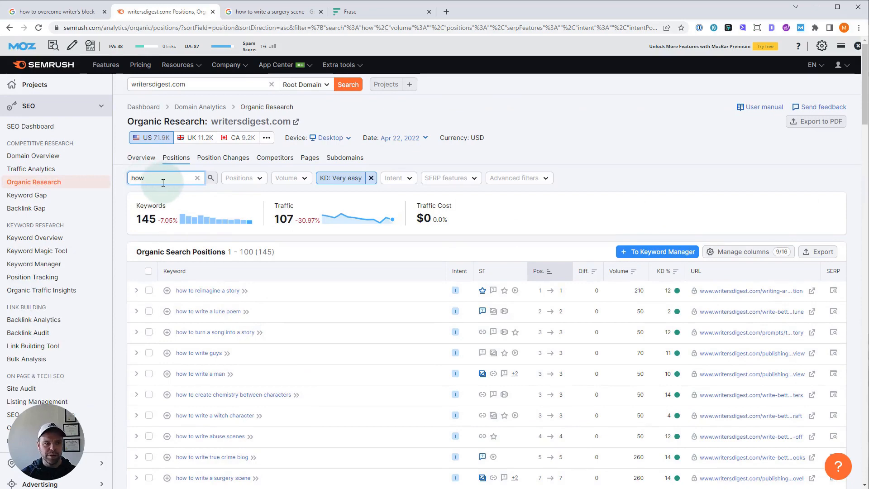
scroll(203, 317, down, 4)
scroll(232, 335, down, 2)
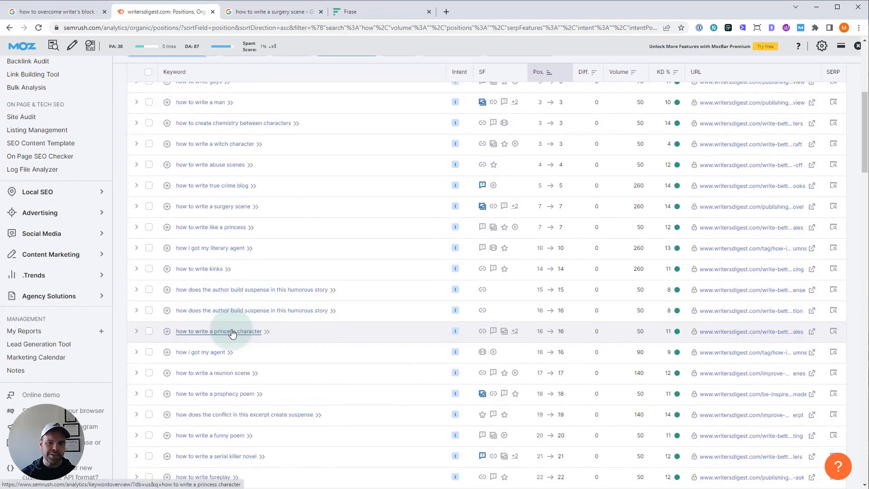
scroll(233, 334, up, 4)
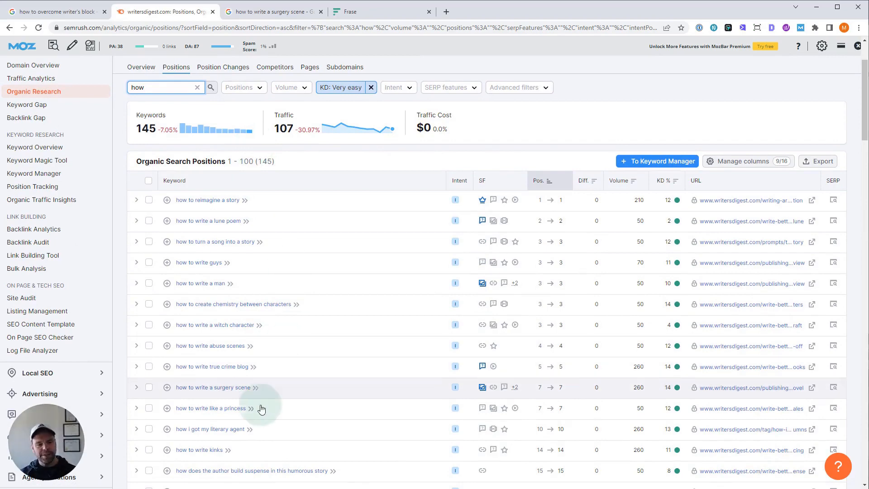
mouse_move(670, 392)
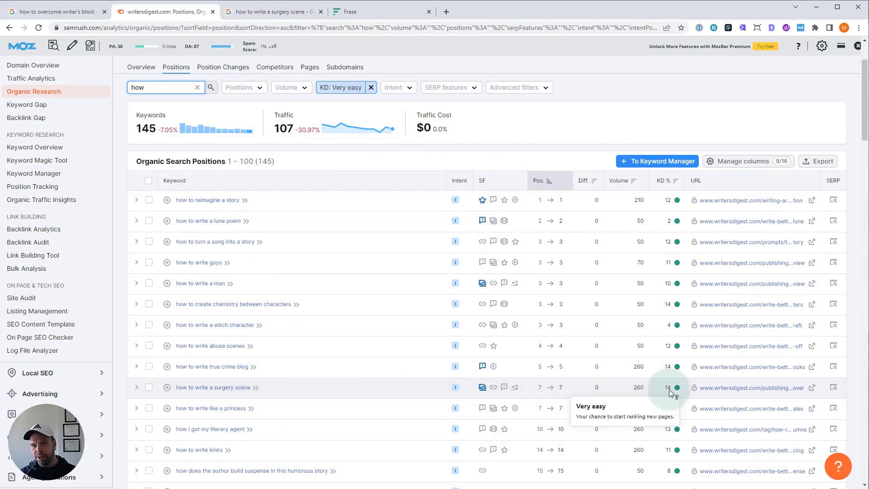
Switch to the Google results for "how to write a surgery scene" and look over the ranking pages.
click(278, 12)
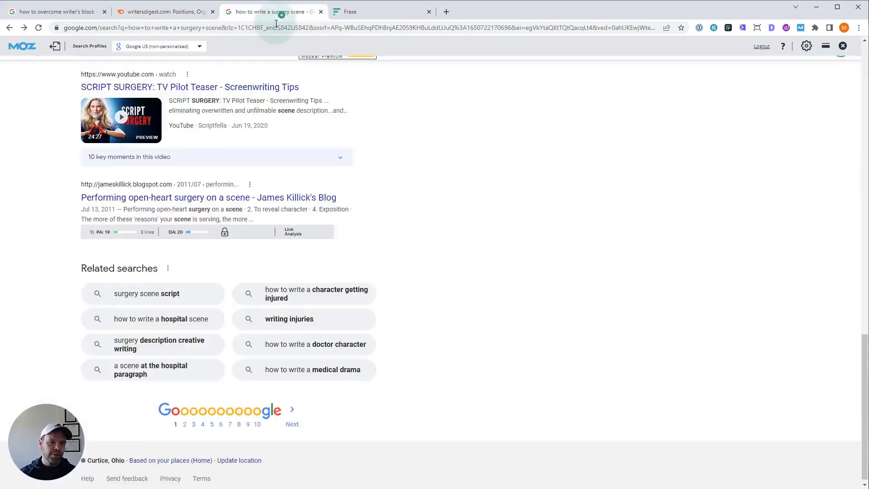
scroll(176, 344, up, 15)
scroll(176, 344, down, 15)
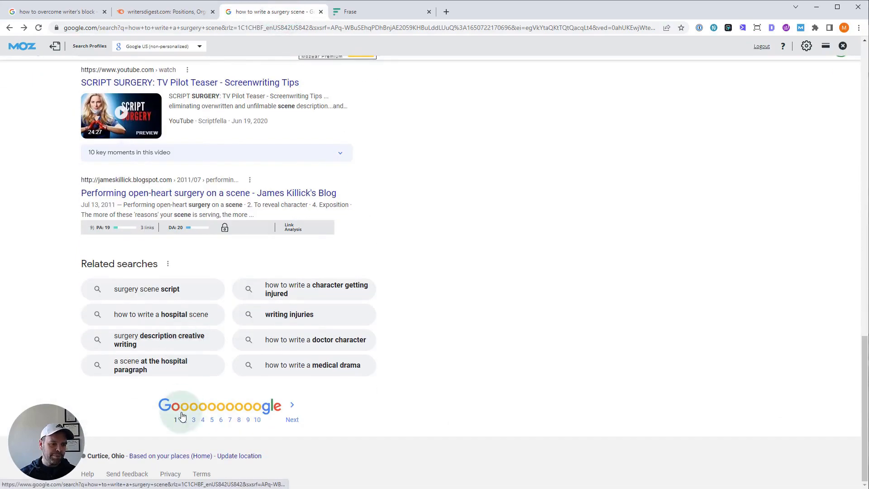
scroll(178, 413, up, 20)
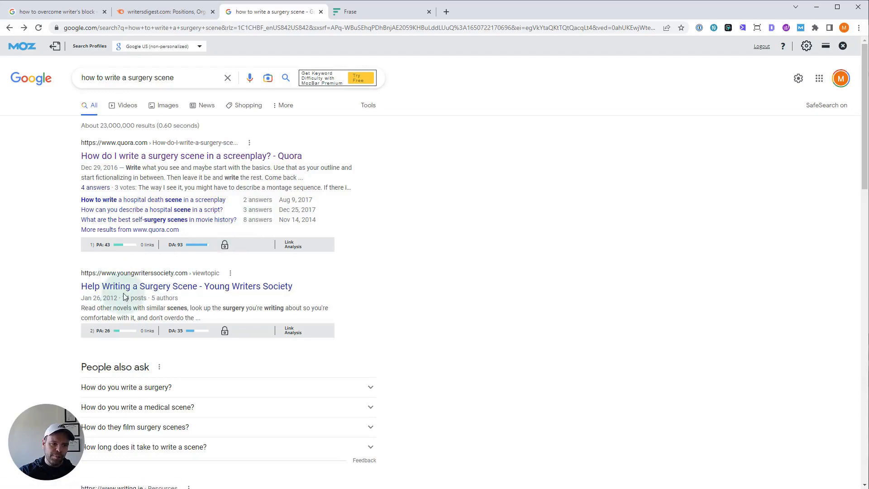
Open the Young Writers Society result in a new tab, look over the forum thread, and close it.
right_click(211, 295)
click(216, 296)
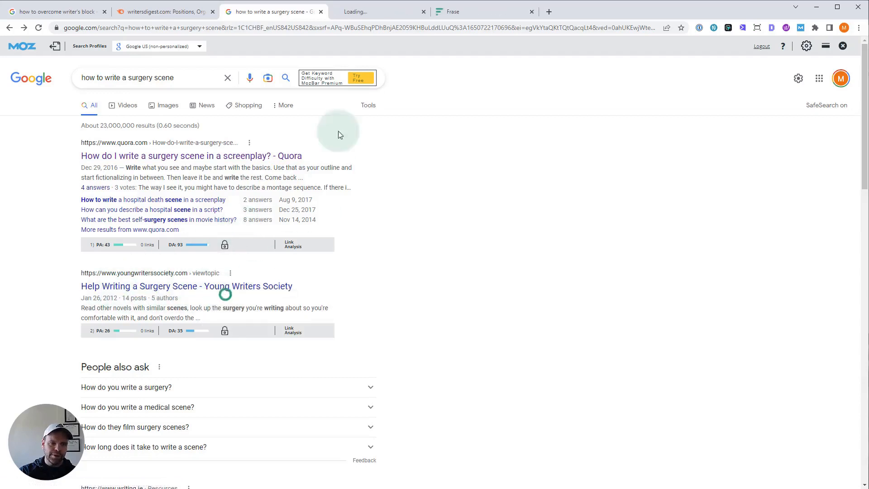
click(398, 15)
scroll(320, 216, down, 5)
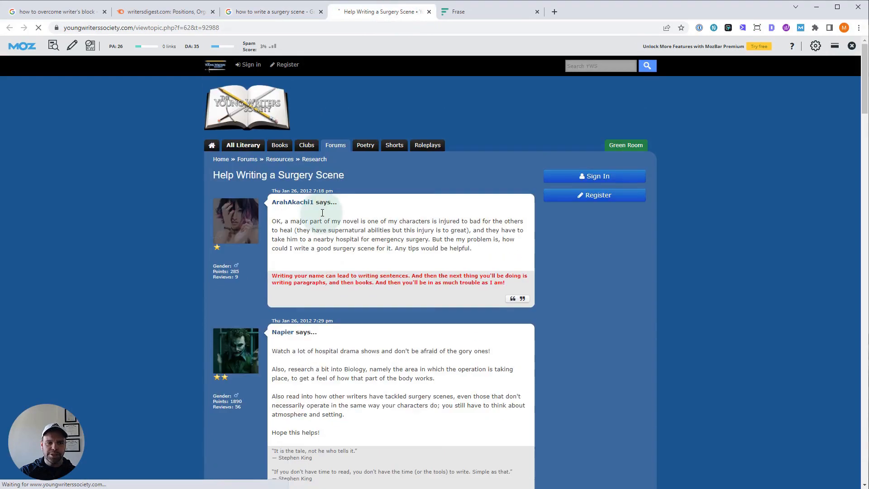
click(429, 12)
Open the writing.ie result about writing medical scenes in a new tab and switch to it.
scroll(240, 235, down, 6)
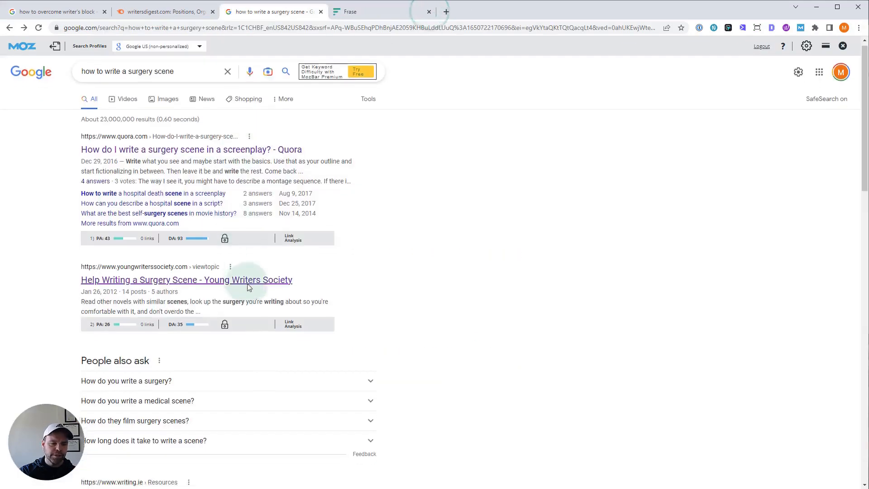
right_click(221, 231)
click(229, 234)
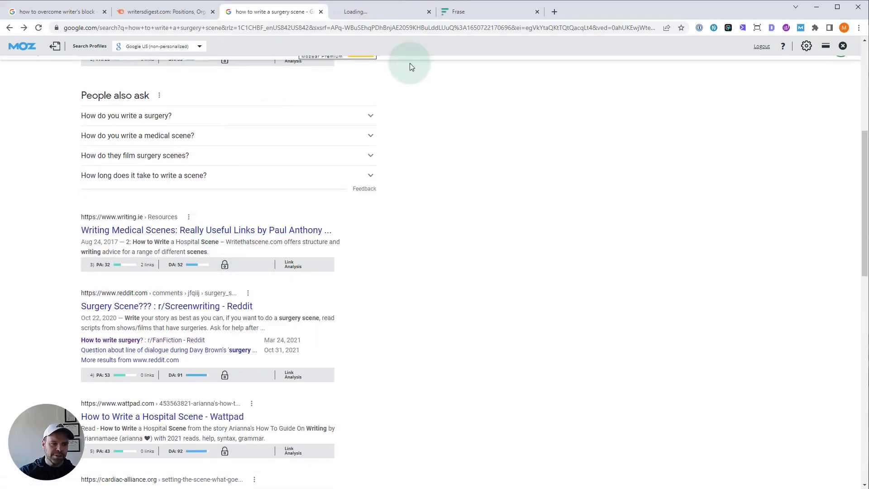
click(391, 10)
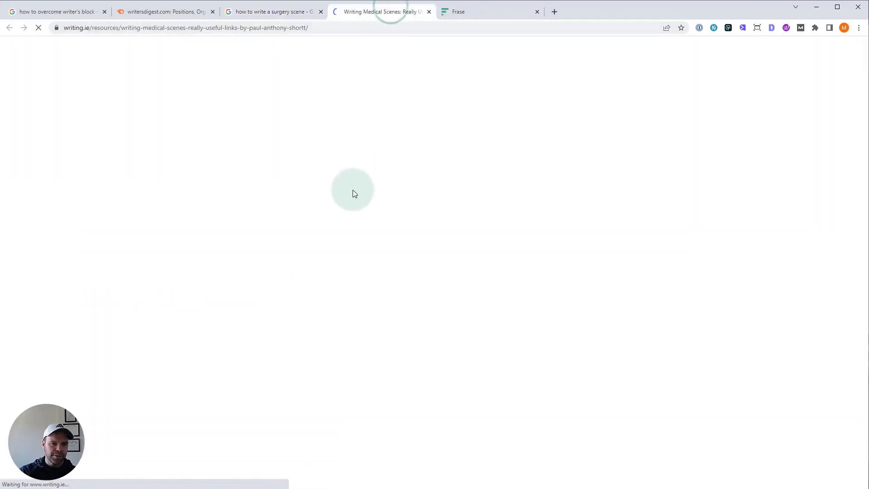
Look over the writing.ie article on writing medical scenes and close its tab.
scroll(304, 319, down, 15)
scroll(304, 319, down, 8)
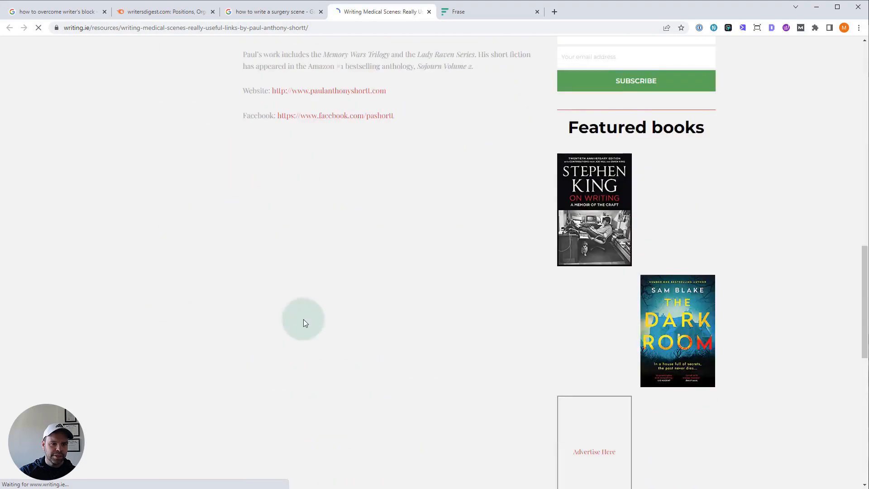
scroll(303, 318, up, 13)
scroll(304, 319, down, 2)
scroll(333, 307, down, 1)
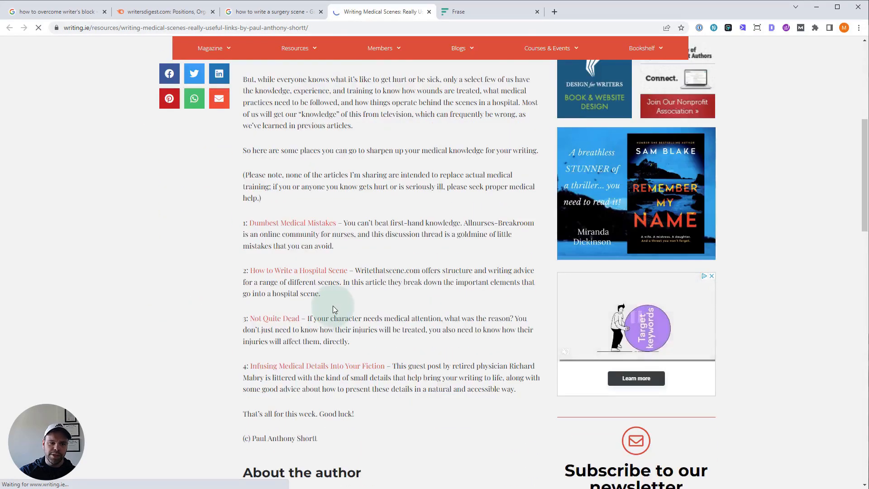
scroll(335, 306, up, 7)
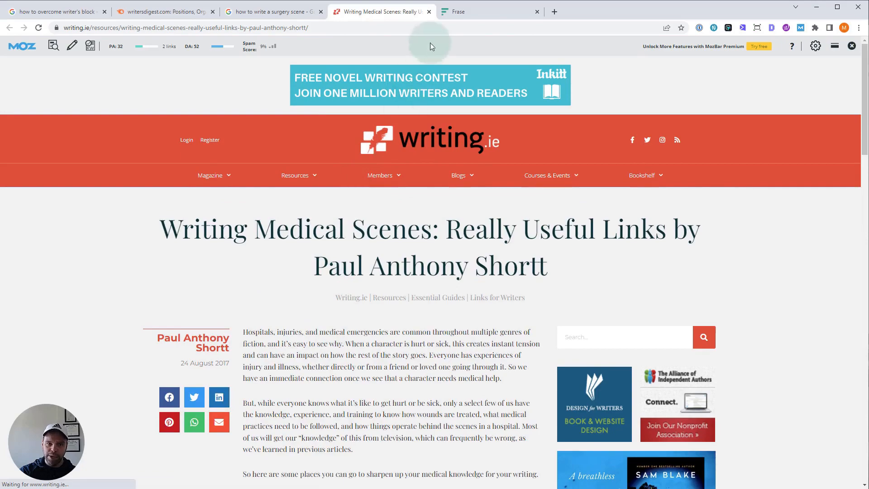
scroll(344, 286, down, 6)
click(429, 11)
Scan the lower Google results, check the writethatscene.com hospital scene page in a new tab, and return to the results.
scroll(295, 271, down, 2)
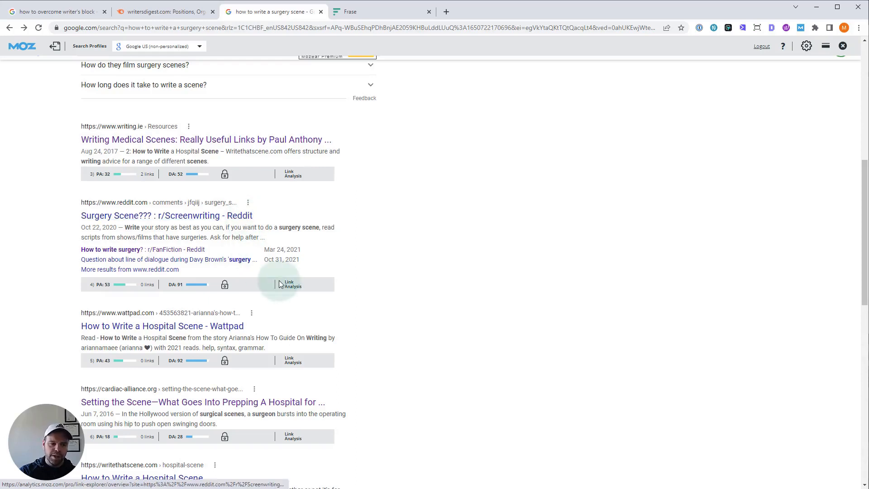
scroll(284, 289, down, 5)
scroll(286, 292, up, 2)
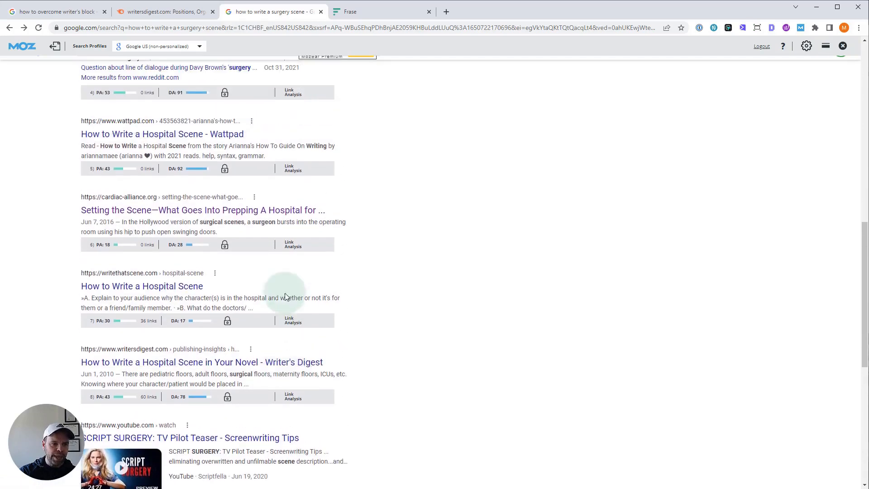
right_click(143, 298)
click(156, 303)
click(383, 12)
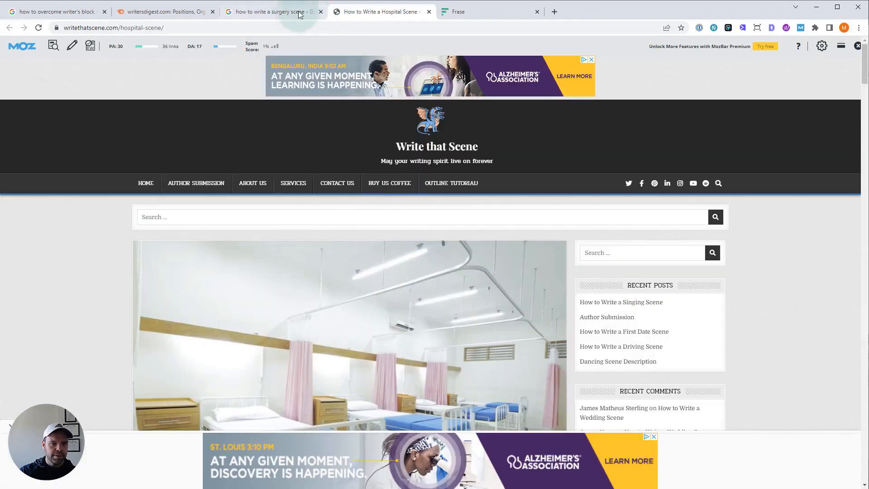
click(299, 9)
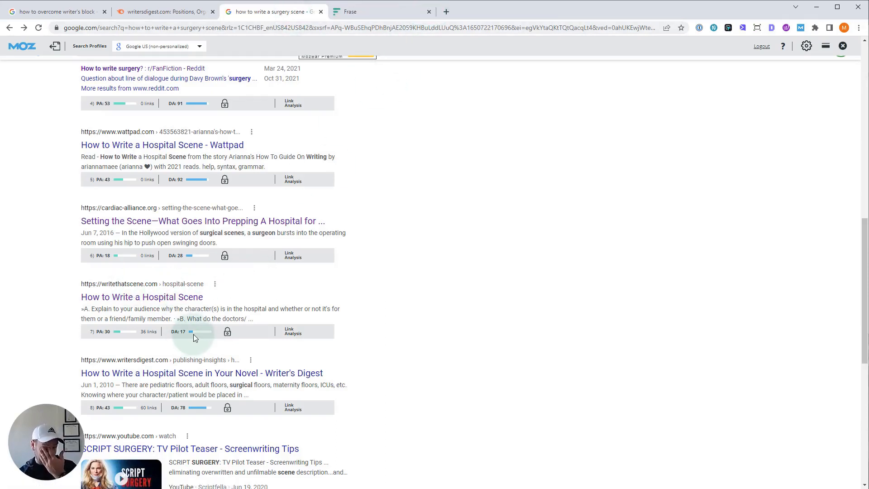
Look over the remaining first-page results and the second page for "how to write a surgery scene", and go back to page one.
scroll(254, 403, down, 5)
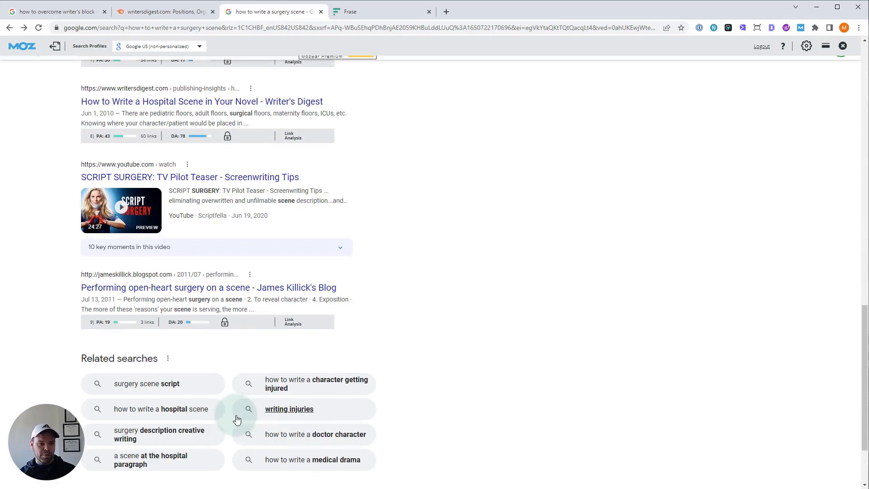
scroll(245, 414, down, 2)
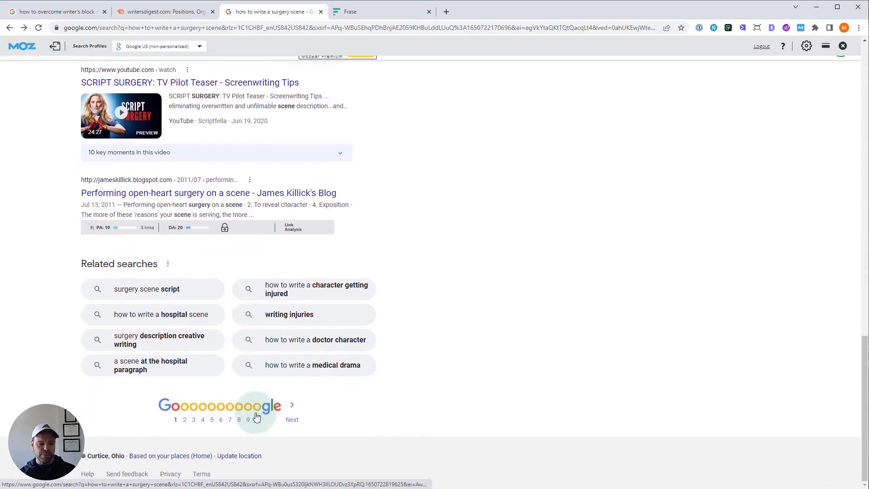
click(186, 421)
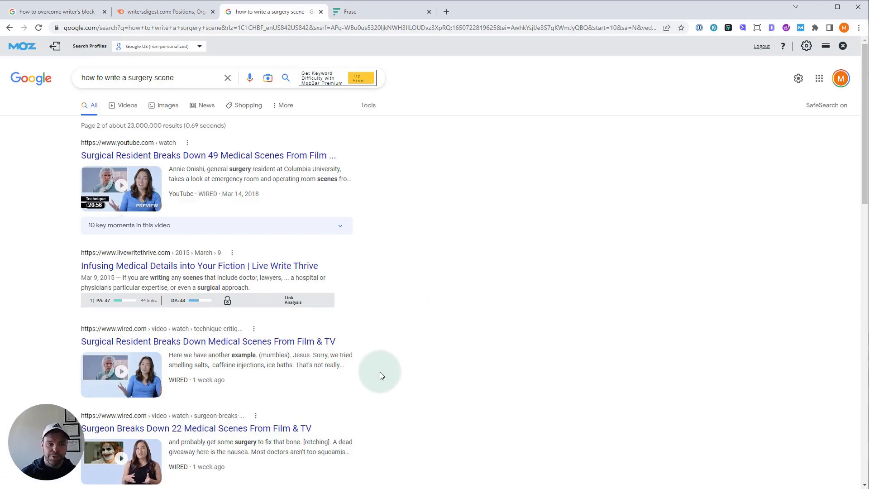
scroll(398, 375, down, 2)
scroll(399, 374, up, 2)
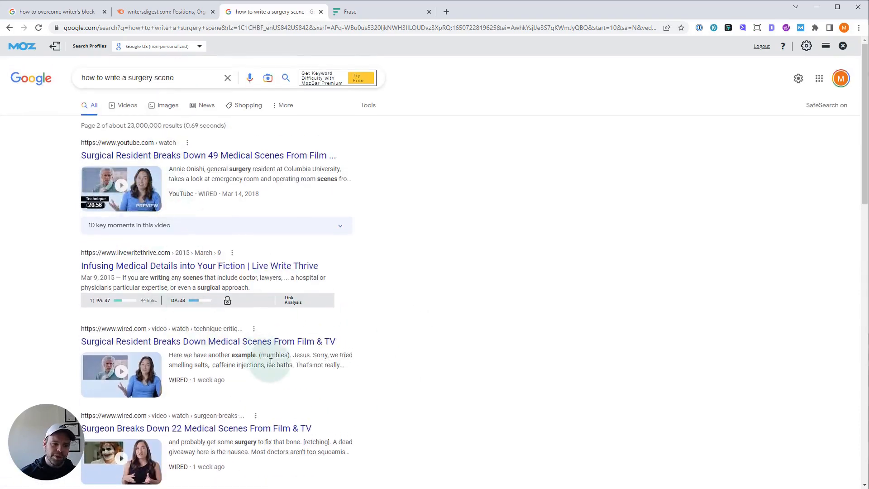
scroll(273, 374, down, 2)
scroll(273, 374, down, 2)
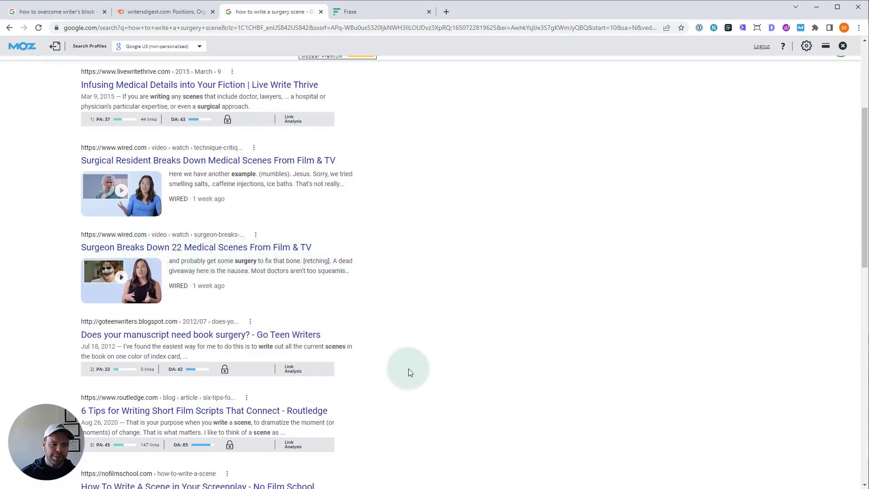
scroll(409, 369, up, 4)
key(alt+Left)
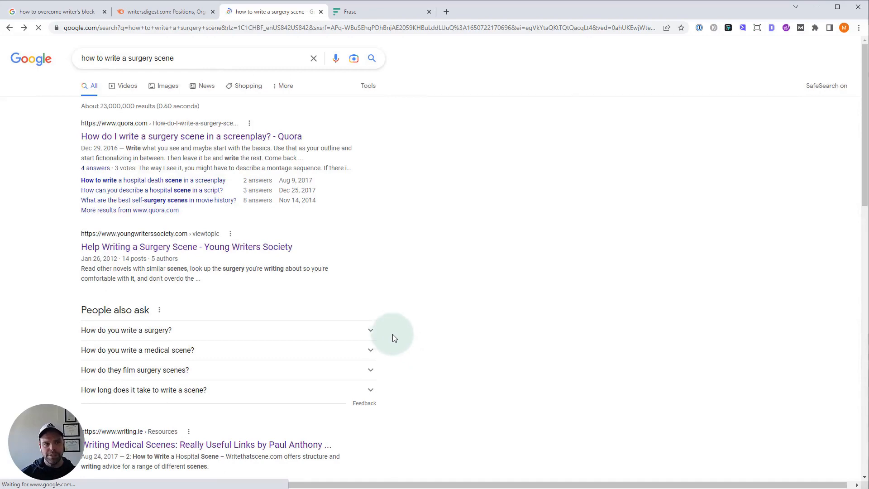
Return to the Semrush keyword list and recheck the search volume of "how to write a surgery scene".
click(175, 16)
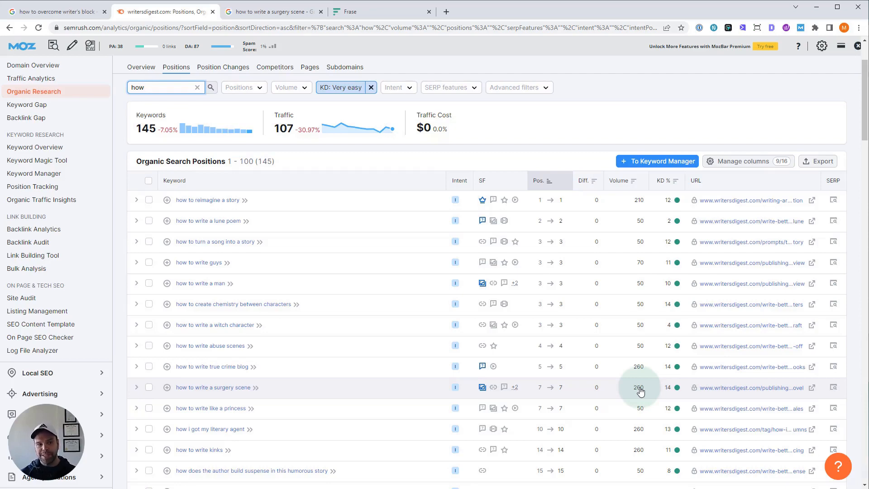
click(285, 14)
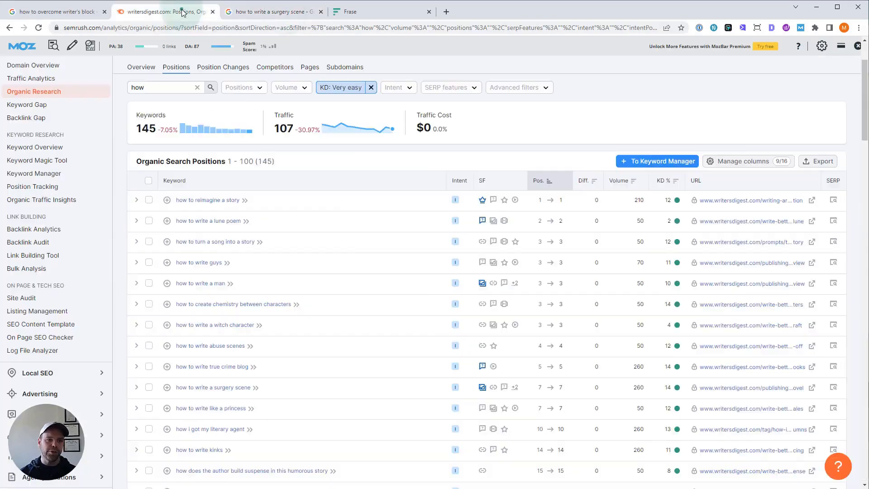
click(181, 12)
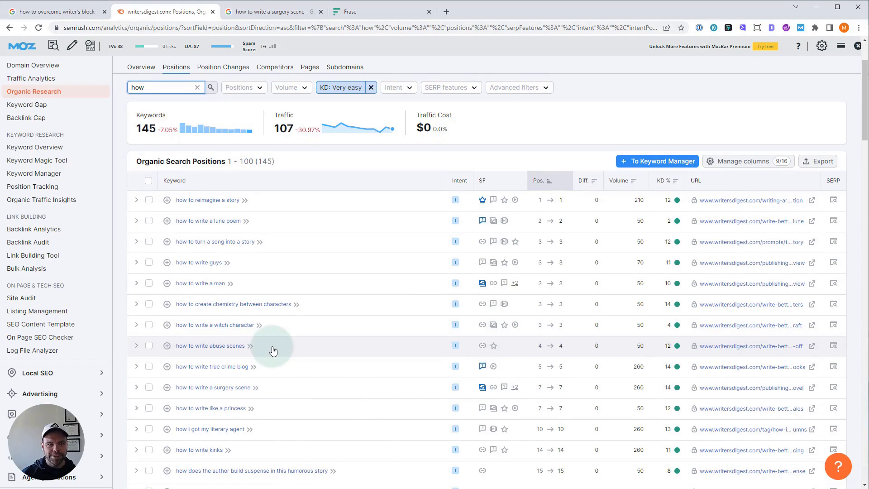
Switch to the Frase document "how to write a surgery scene", hide the MozBar, and show the SERP research overview.
click(369, 12)
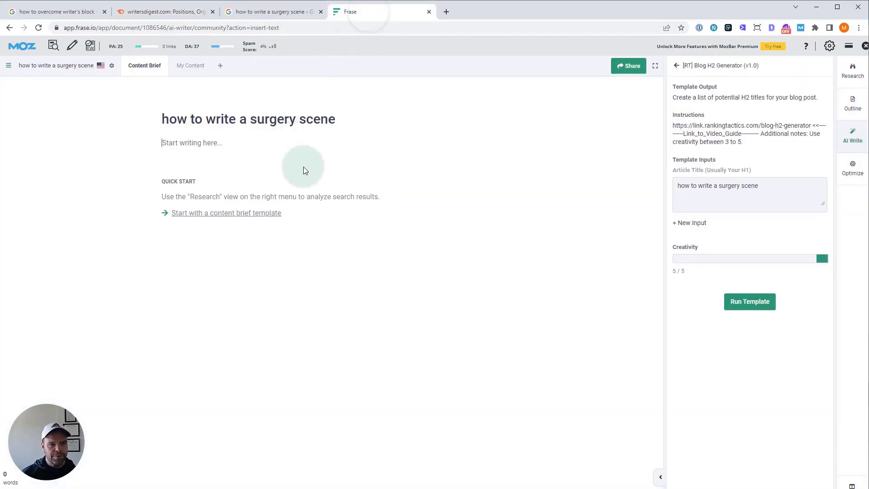
click(865, 46)
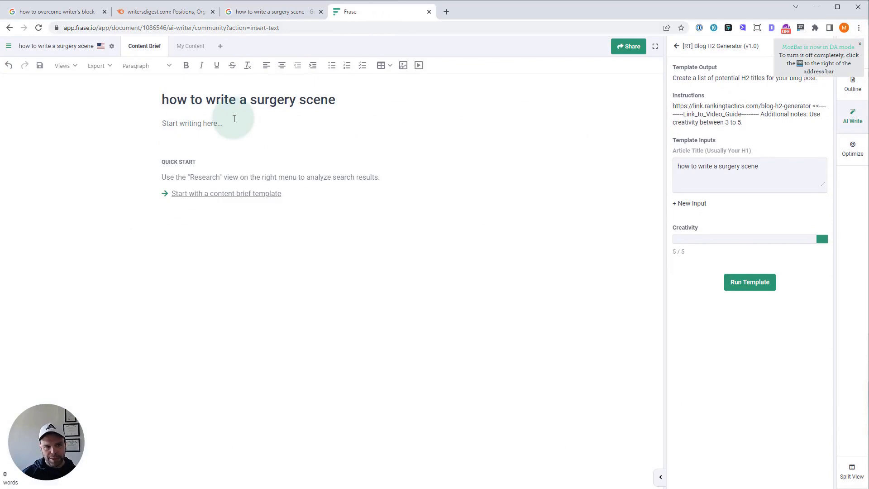
click(681, 48)
click(853, 52)
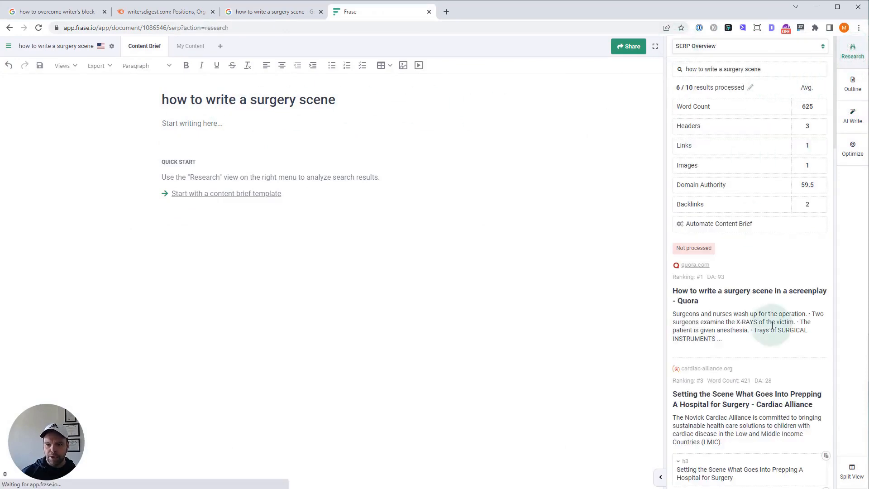
Review the list of source pages behind the Frase research and open the outline builder.
click(753, 88)
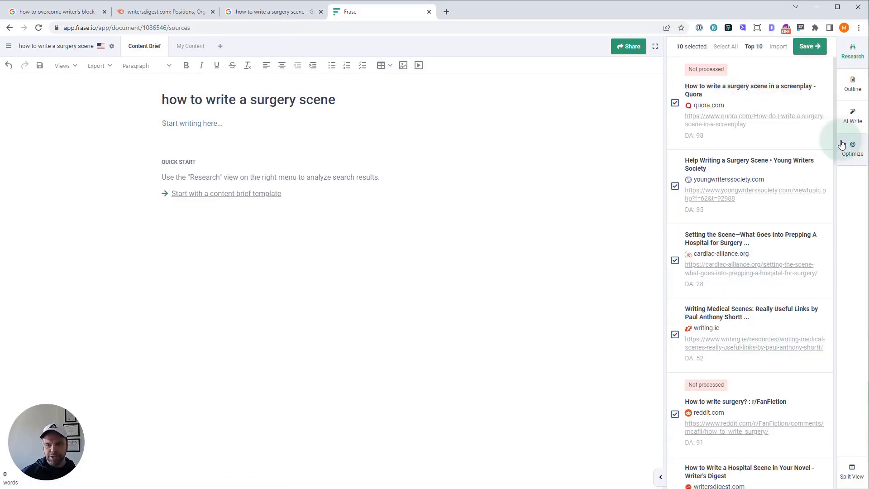
scroll(749, 356, down, 10)
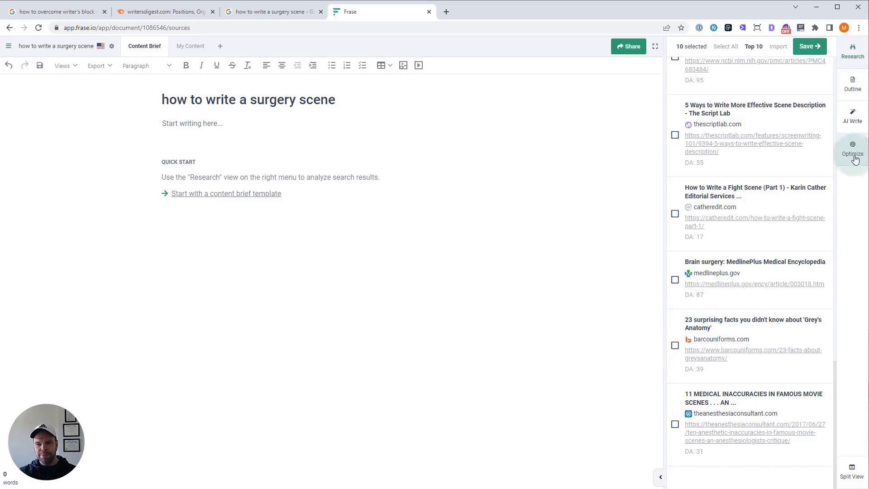
scroll(721, 321, up, 13)
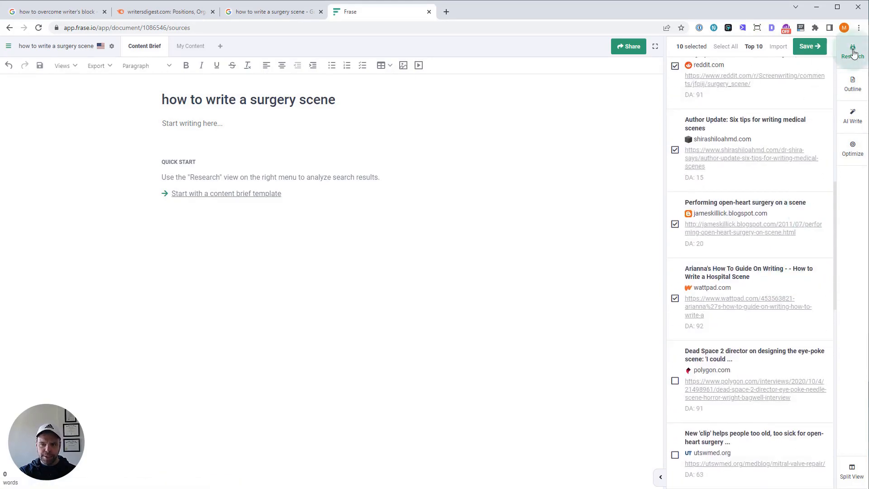
click(853, 51)
click(853, 84)
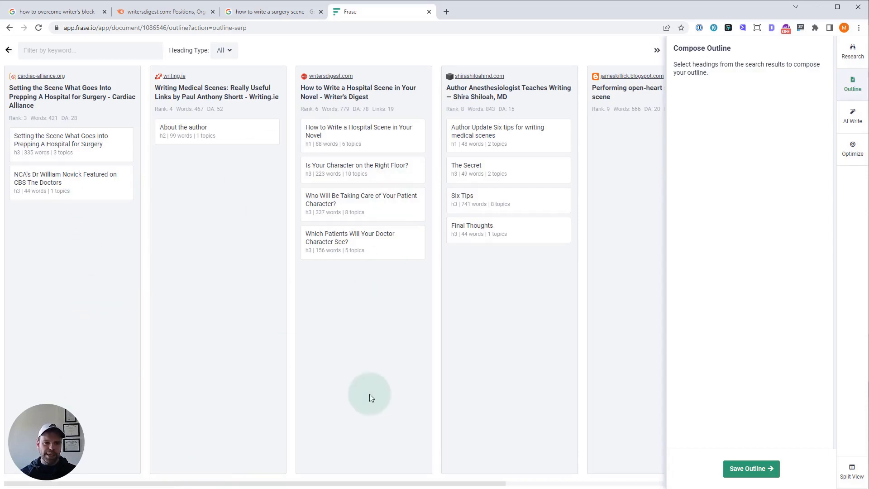
Try adding all four writersdigest.com headings plus two shirashiloahmd.com headings to the outline, and remove them all again.
click(502, 168)
click(369, 172)
click(365, 206)
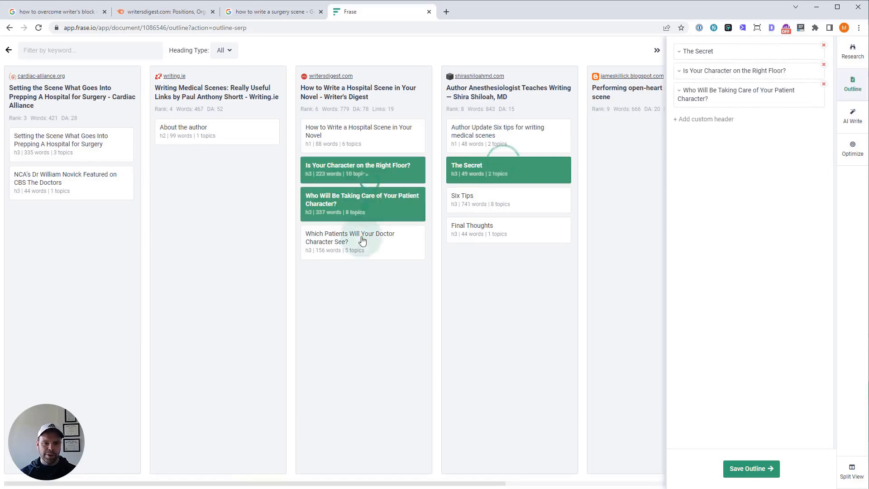
click(362, 240)
click(369, 131)
click(468, 131)
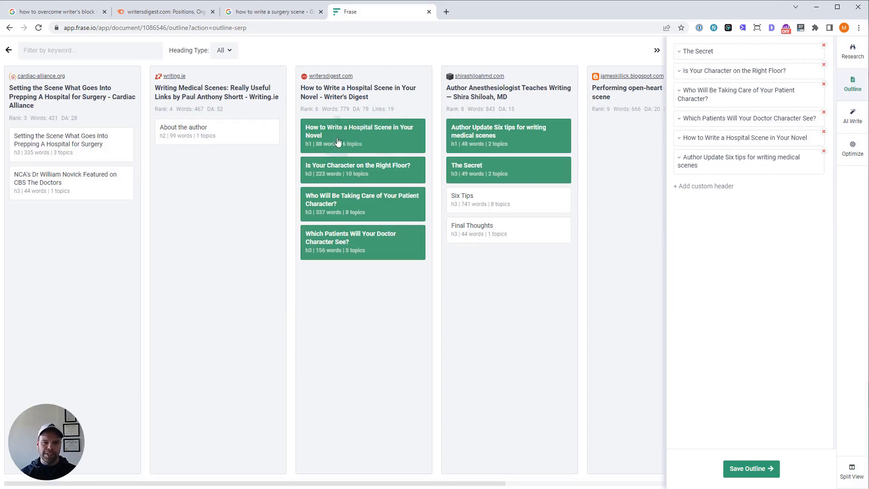
click(356, 266)
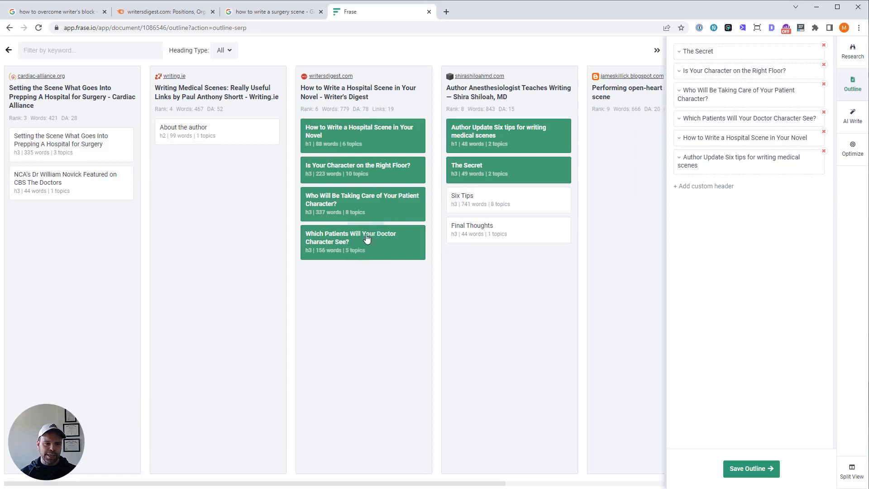
click(824, 46)
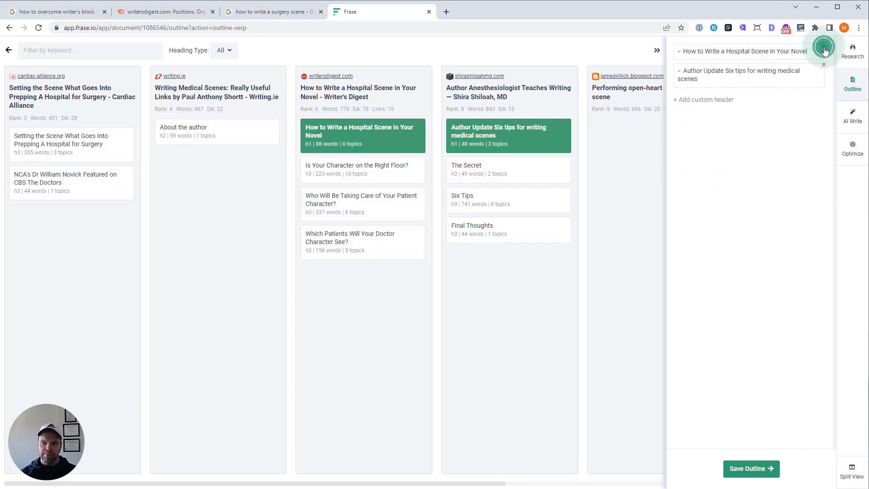
Add the writersdigest.com headings on which patients the doctor sees, who cares for the patient, and the right floor, and view the remaining competitor outlines.
click(391, 243)
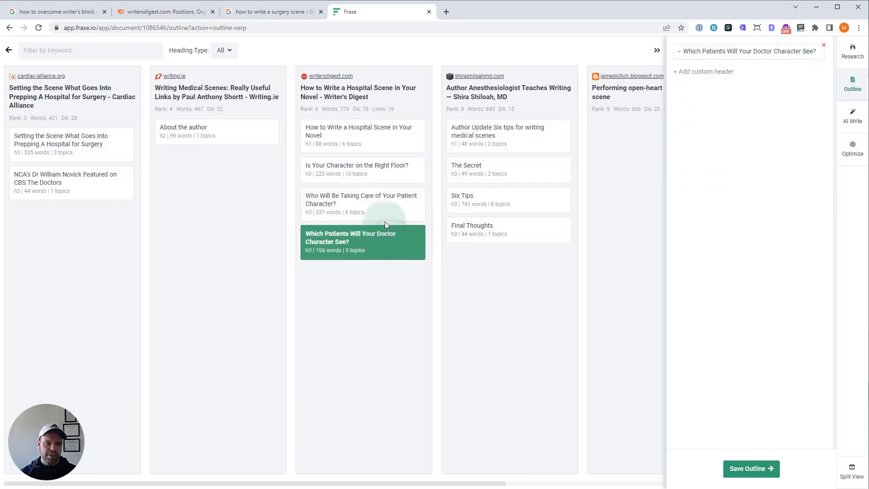
click(392, 206)
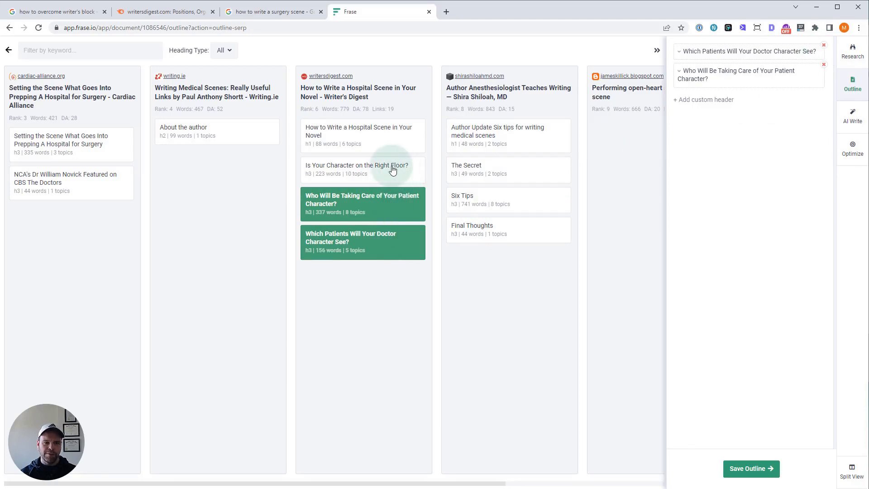
click(393, 169)
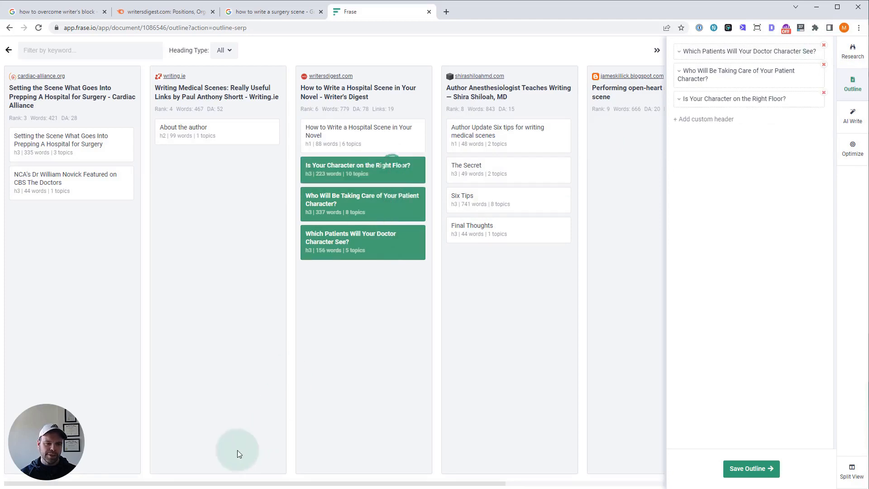
drag(224, 480, 376, 479)
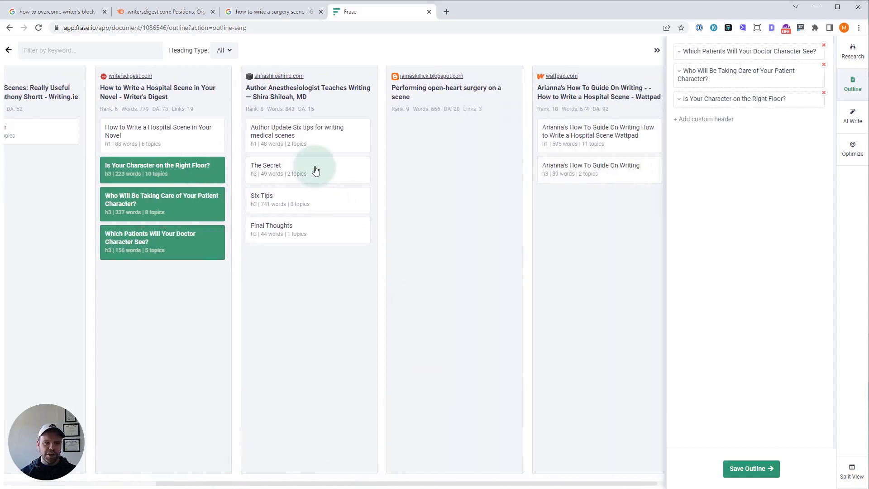
drag(357, 479, 503, 485)
click(610, 377)
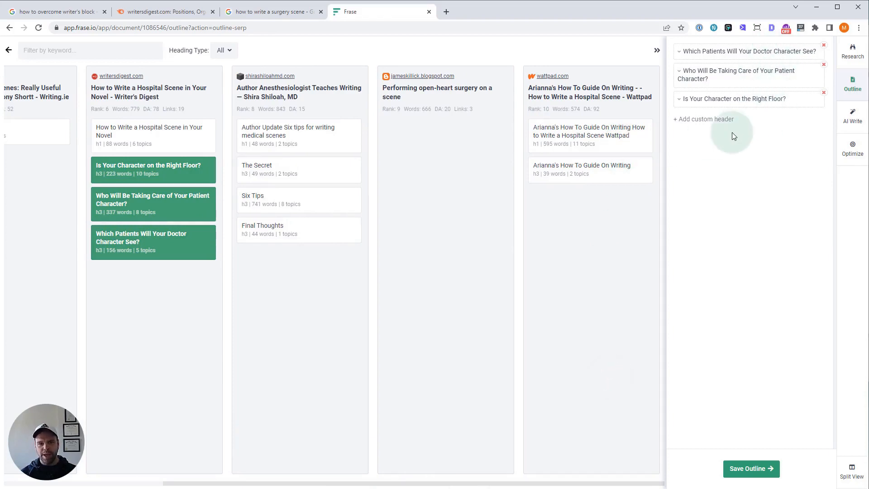
Return to the SERP research overview and look over the headings used by the top-ranking pages.
click(858, 57)
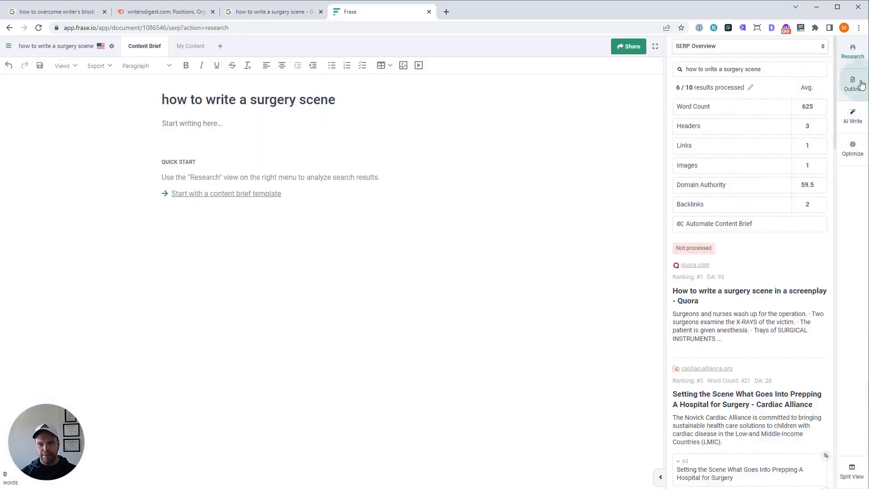
scroll(778, 276, down, 2)
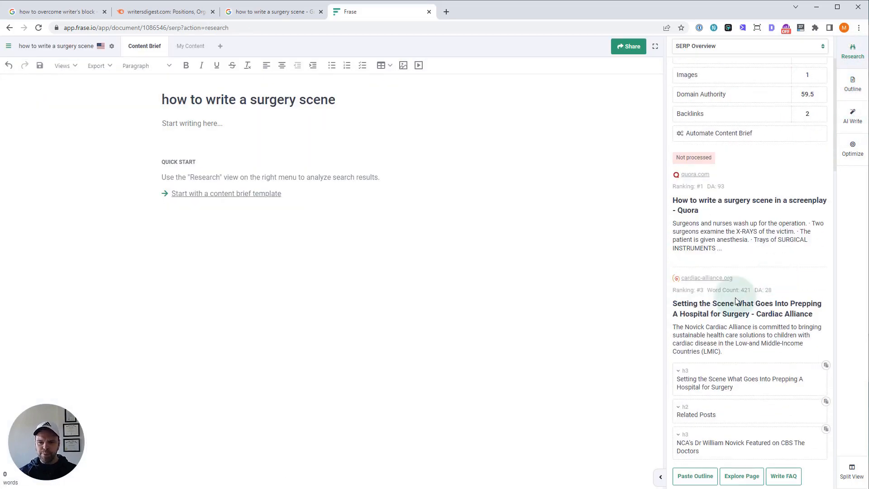
scroll(743, 279, down, 2)
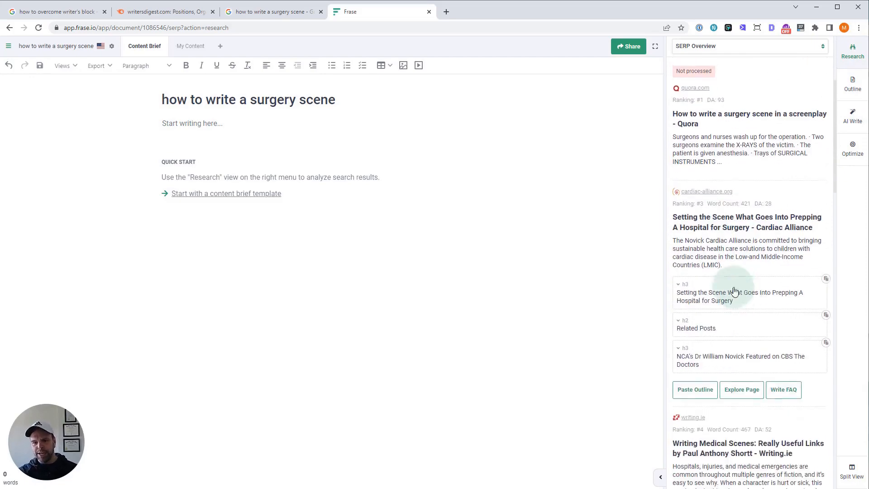
Open the top-ranking Quora question on writing a surgery scene in a screenplay, expand the montage example answer, and read the responses.
click(693, 84)
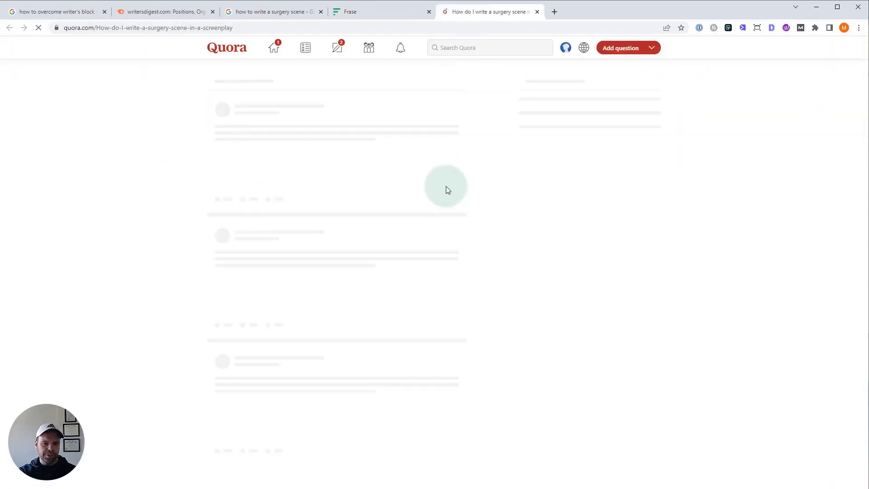
click(385, 9)
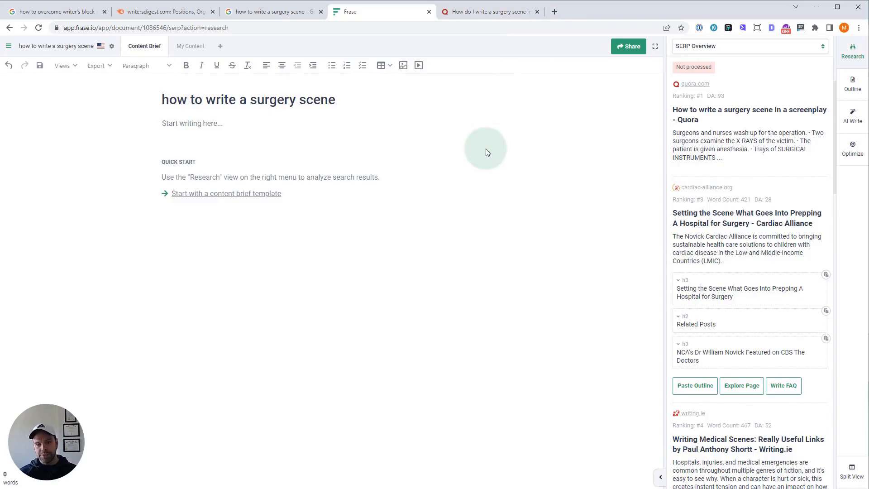
click(483, 13)
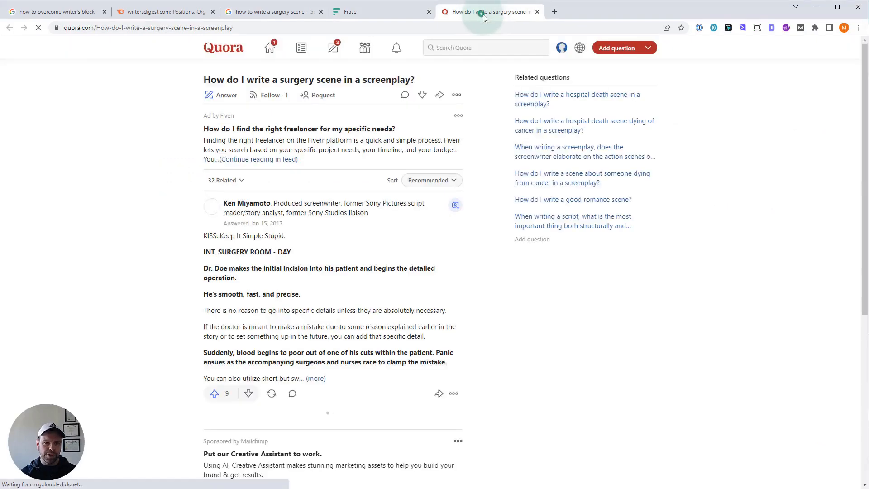
scroll(422, 262, down, 6)
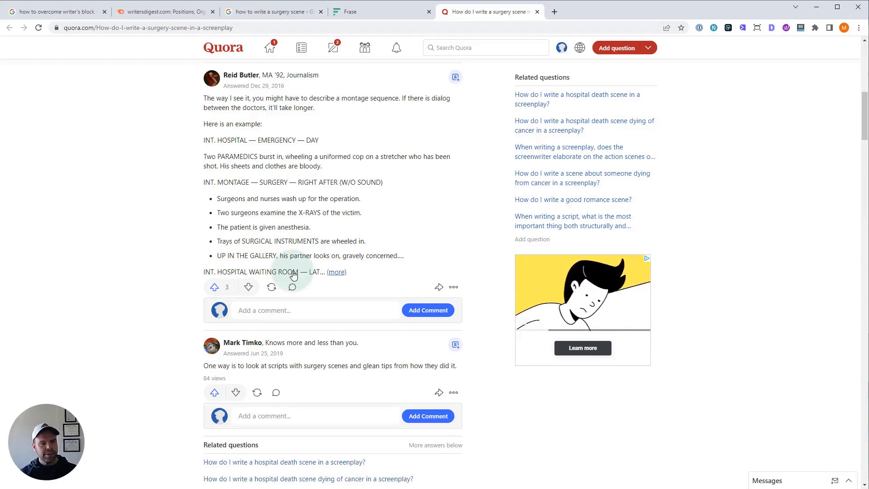
click(323, 271)
scroll(302, 233, down, 5)
scroll(303, 233, down, 7)
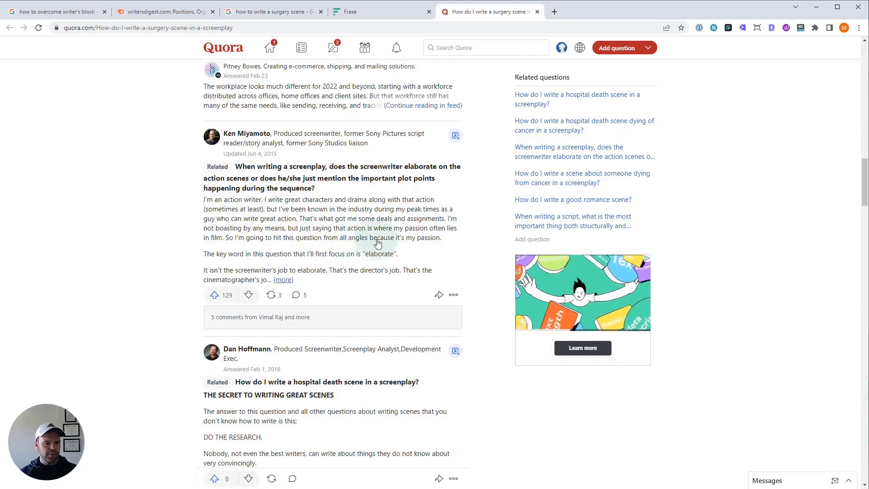
click(538, 13)
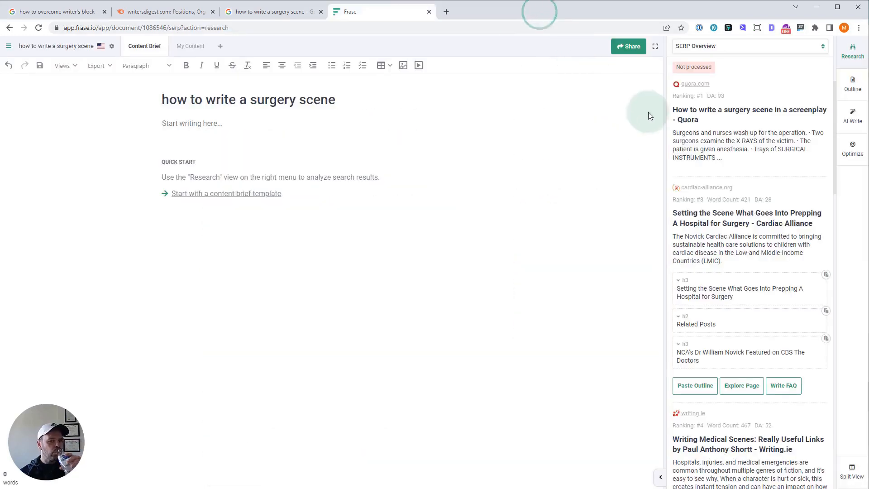
Open the cardiac-alliance.org article on prepping a hospital for surgery and skim its content.
click(720, 109)
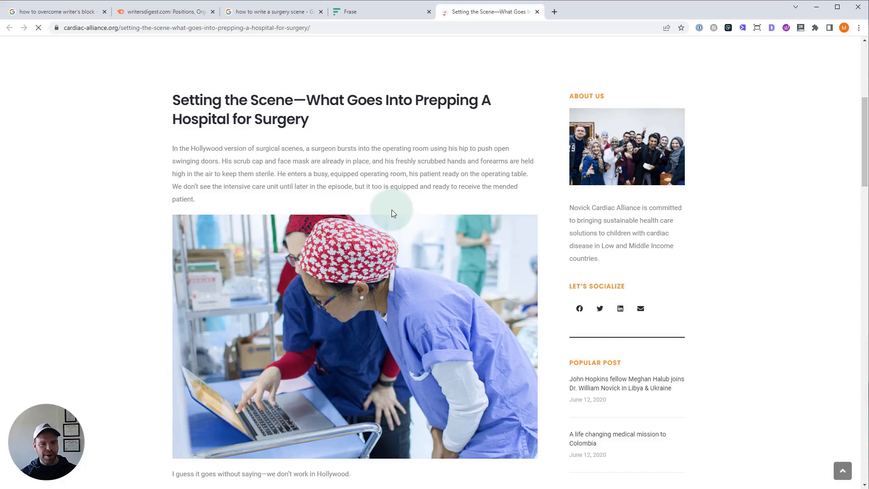
scroll(392, 211, down, 8)
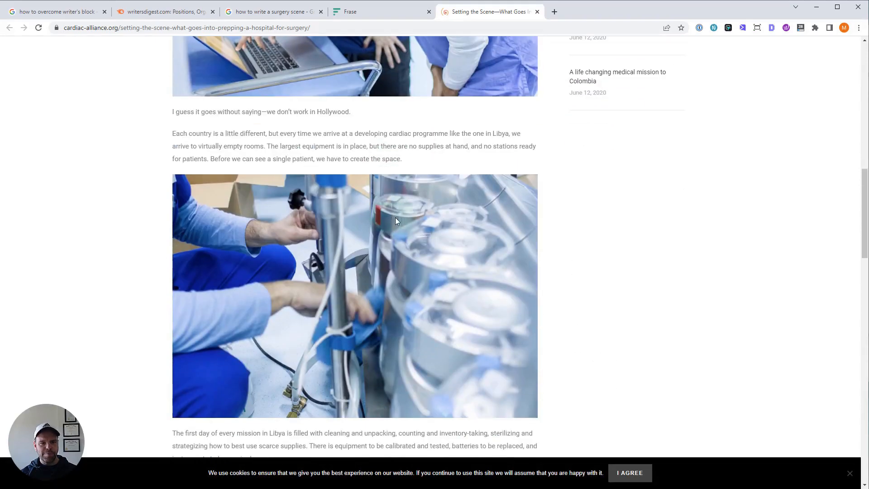
scroll(396, 217, down, 3)
click(537, 11)
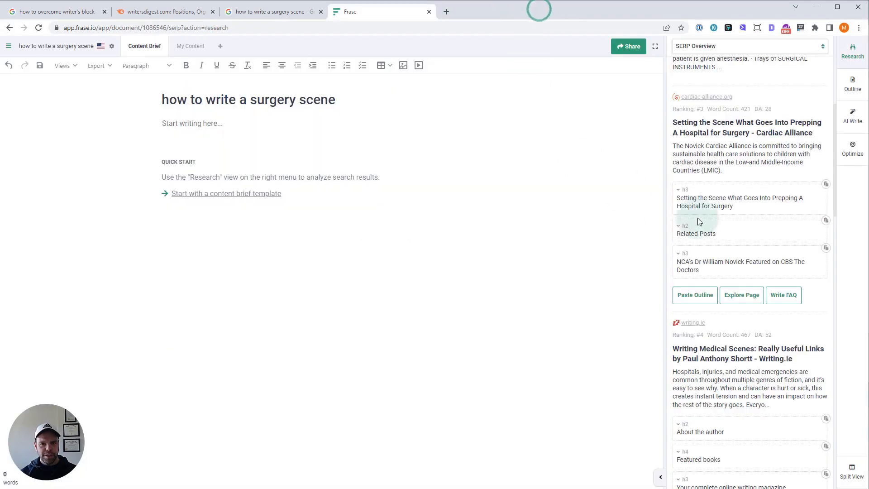
Open the writersdigest.com article on writing a hospital scene from the SERP overview and skim its numbered sections.
scroll(776, 311, down, 6)
scroll(776, 311, down, 2)
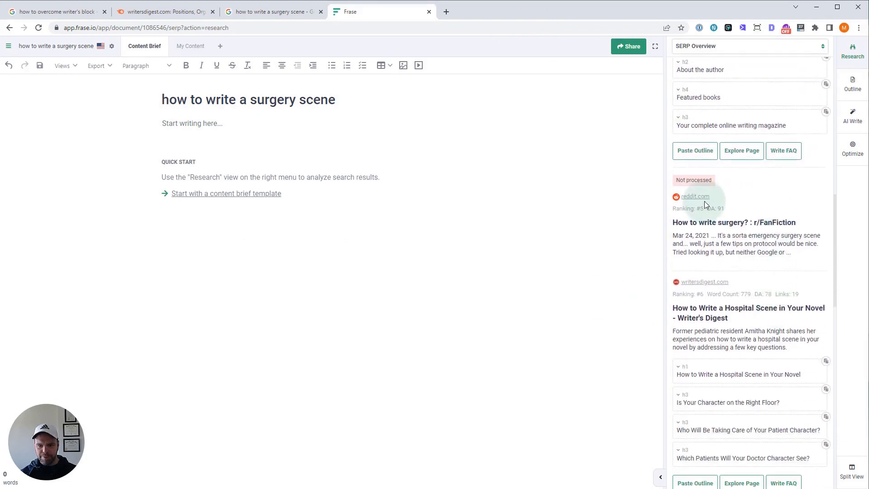
click(705, 282)
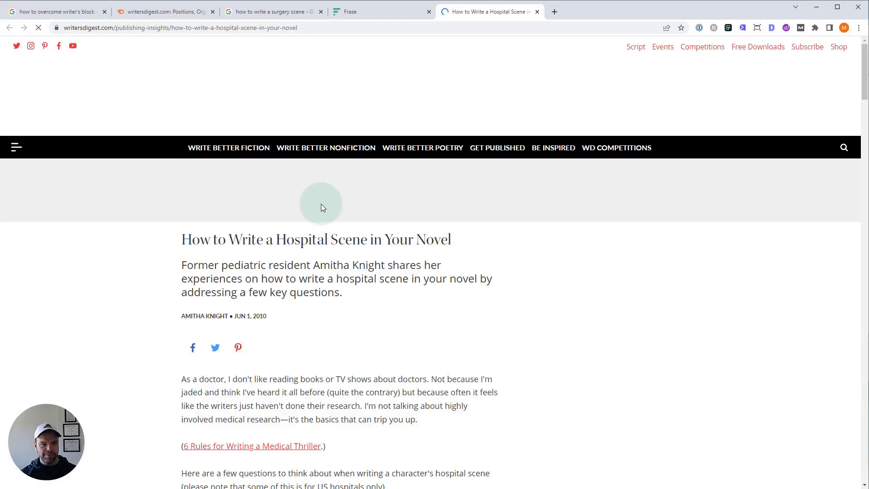
scroll(147, 251, down, 15)
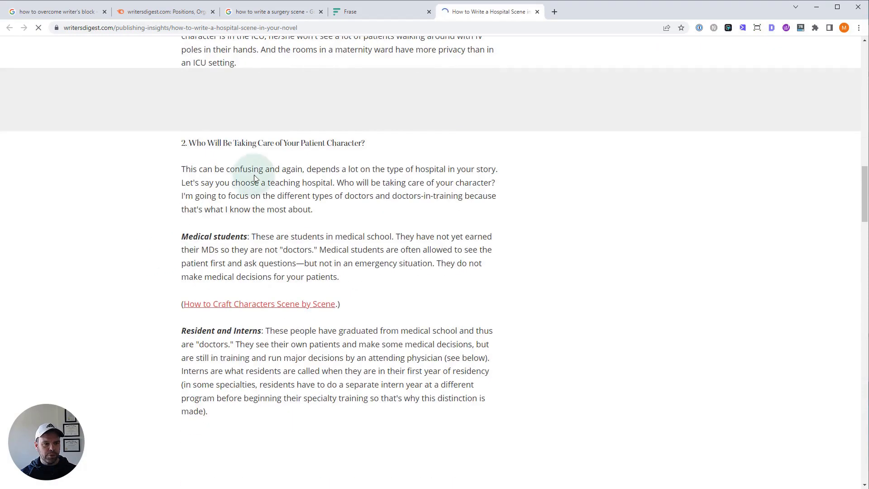
scroll(254, 178, down, 10)
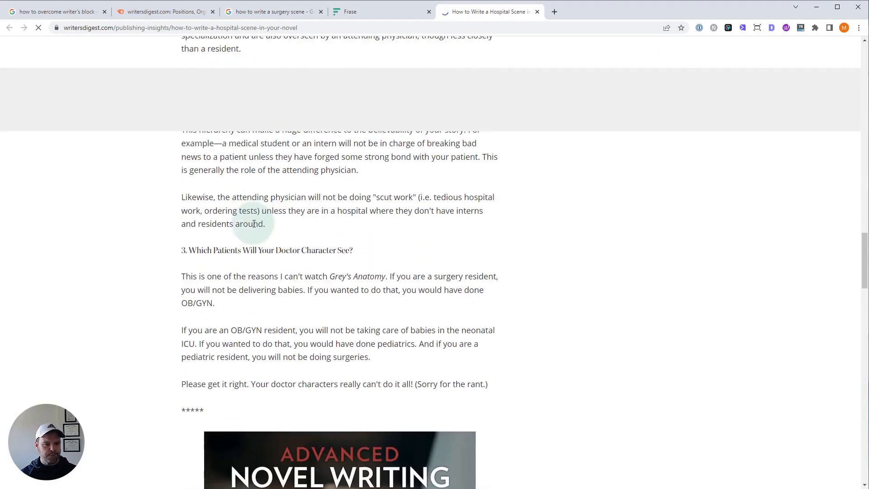
scroll(277, 239, down, 8)
scroll(282, 238, up, 8)
click(538, 12)
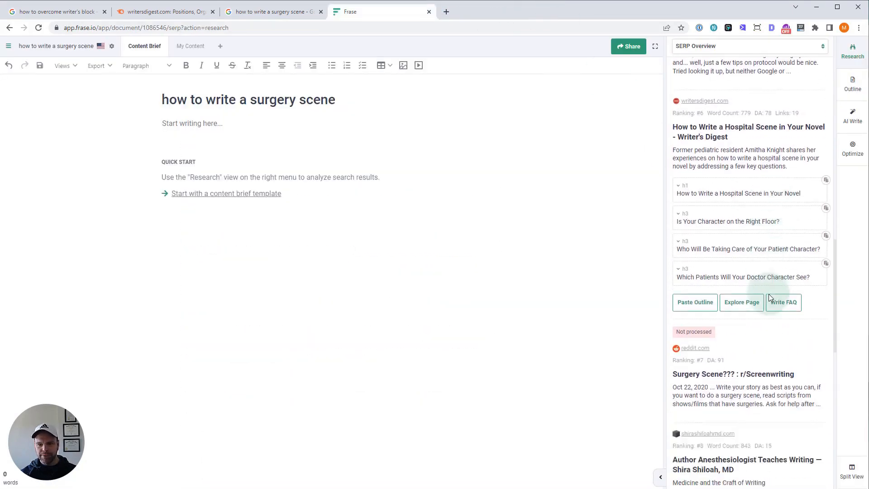
Open the r/FanFiction "How to write surgery?" thread and read through the first comment's numbered surgery procedure.
click(705, 111)
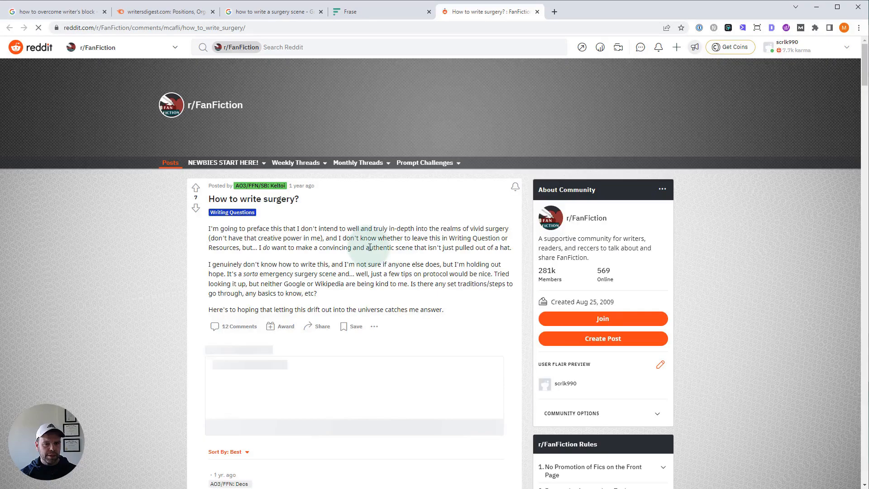
scroll(370, 247, down, 6)
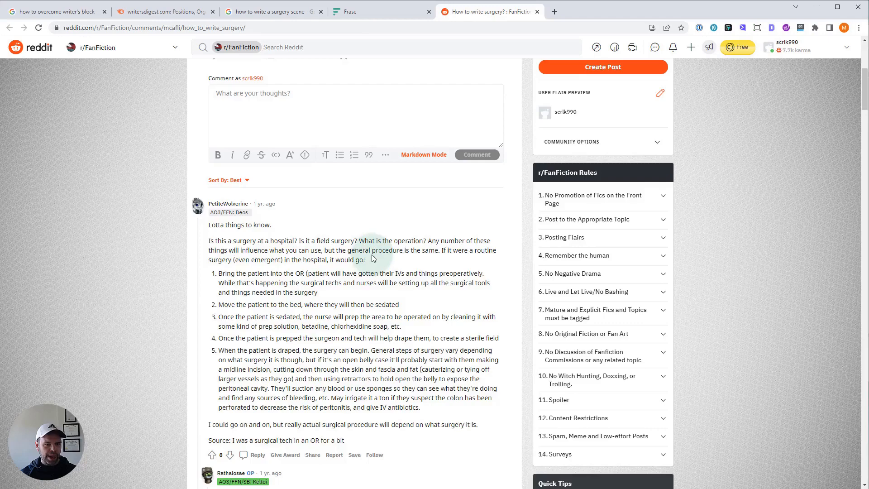
scroll(373, 258, down, 2)
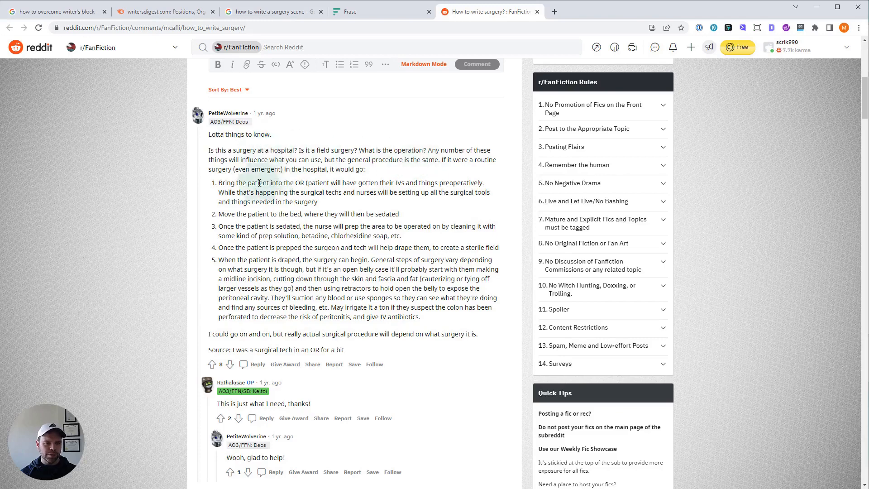
drag(218, 183, 317, 202)
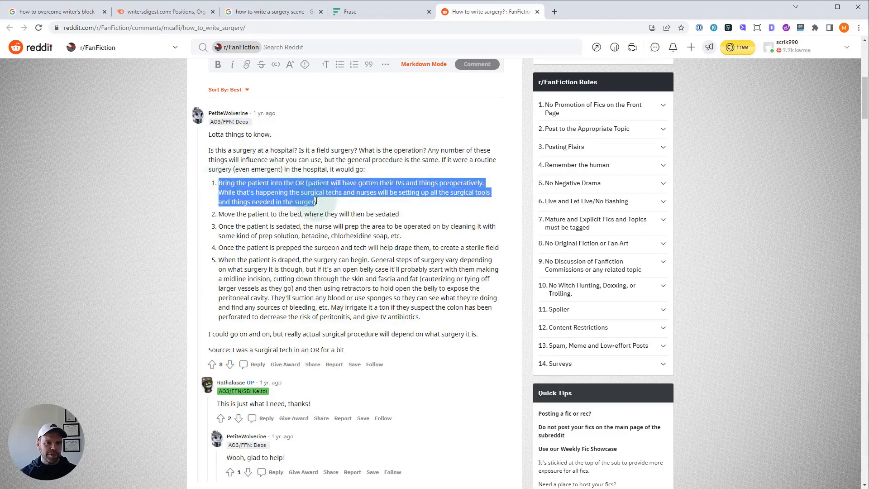
drag(232, 214, 399, 214)
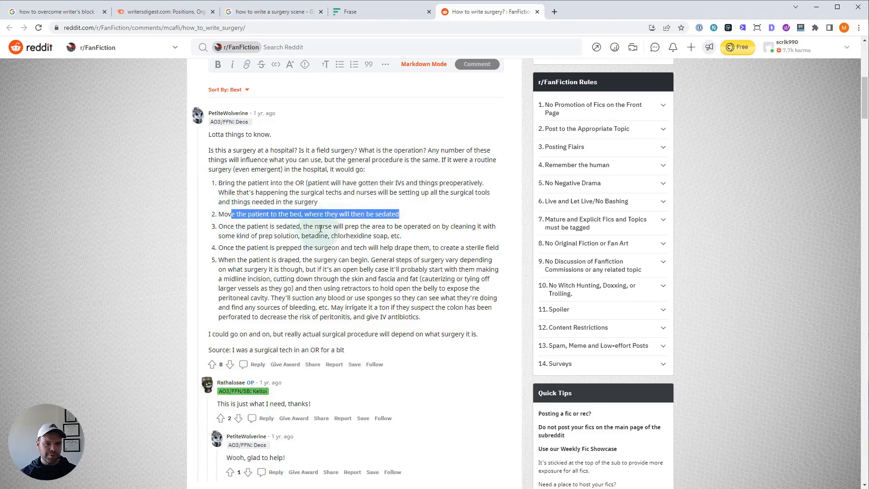
drag(231, 248, 425, 249)
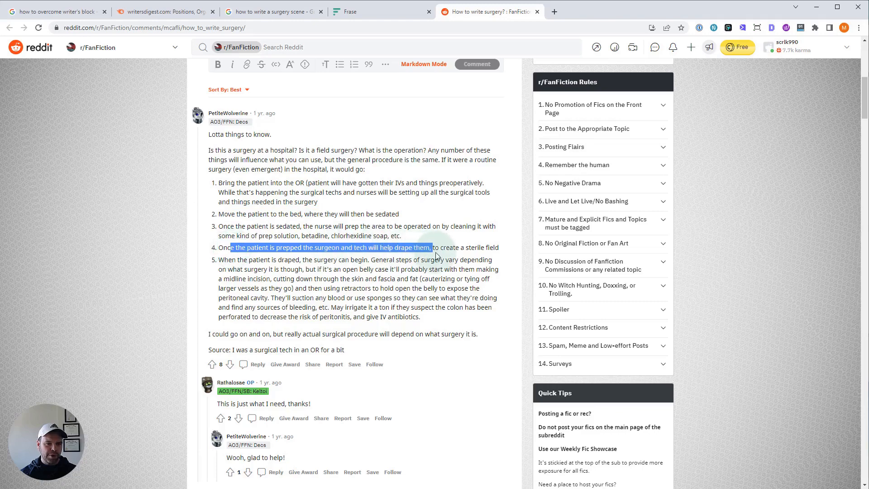
Copy the Reddit comment's opening questions and five procedure steps into the Frase document below the title.
drag(421, 317, 208, 150)
key(ctrl+c)
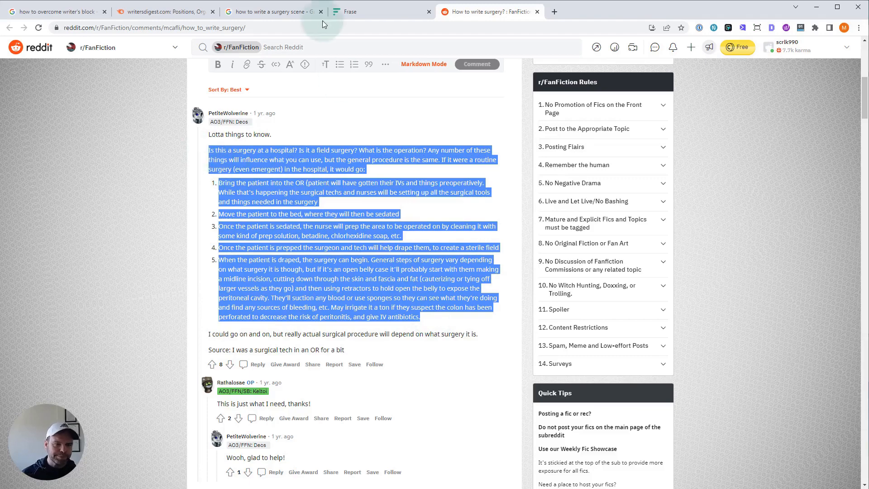
click(360, 12)
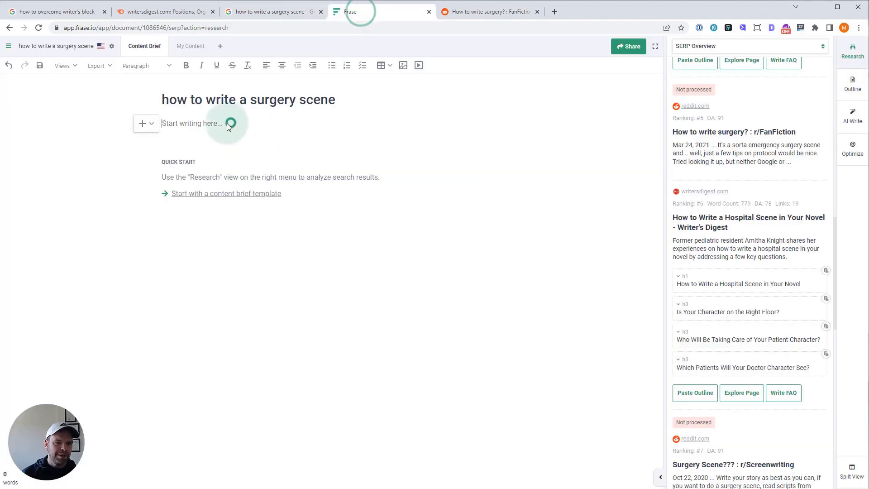
key(ctrl+v)
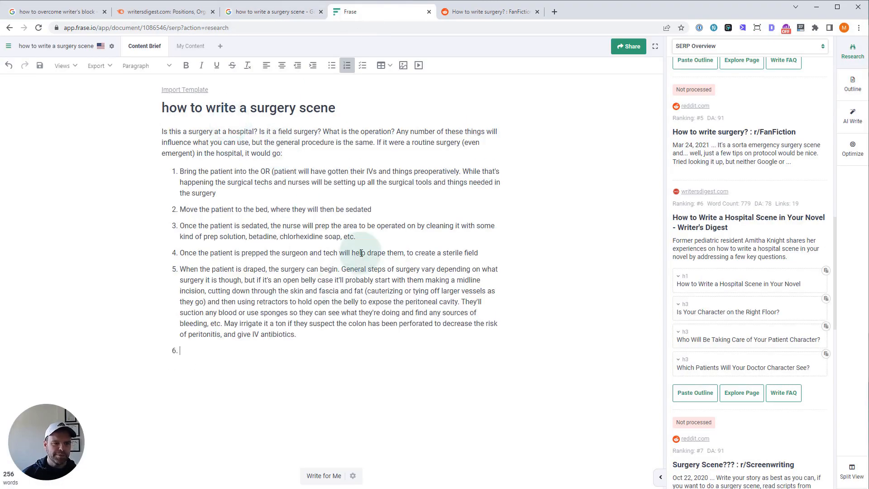
scroll(727, 281, down, 8)
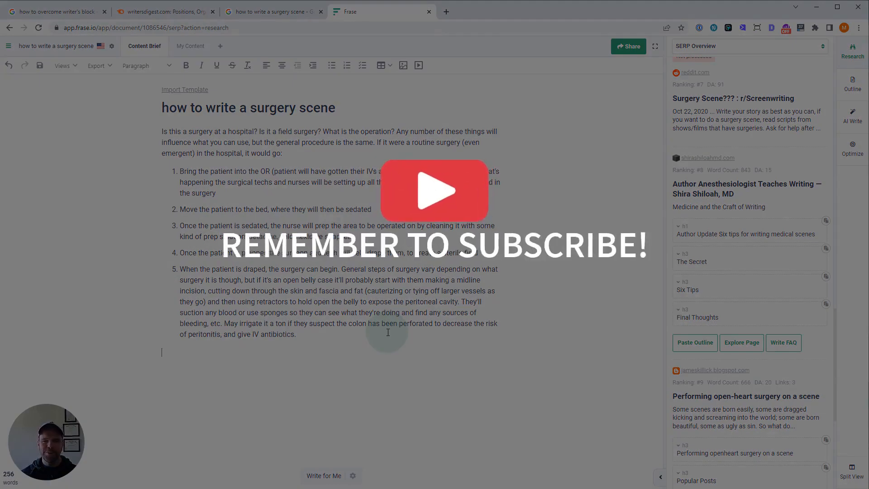
click(584, 270)
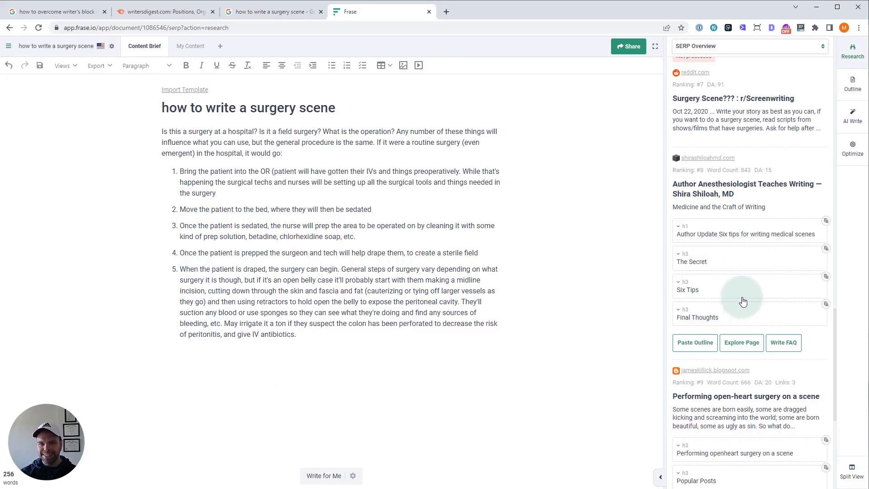
Search the community AI writing templates for "blog h2" and open the Blog H2 Generator (V1.0) template.
scroll(743, 301, down, 4)
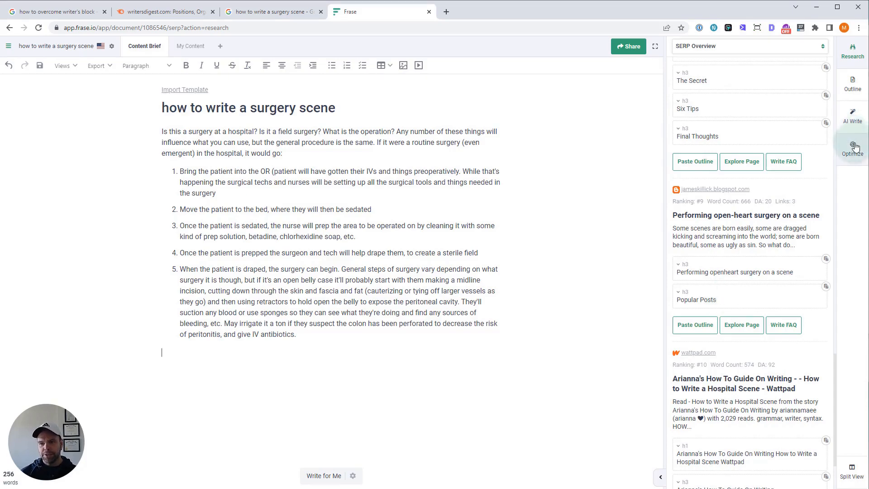
click(853, 116)
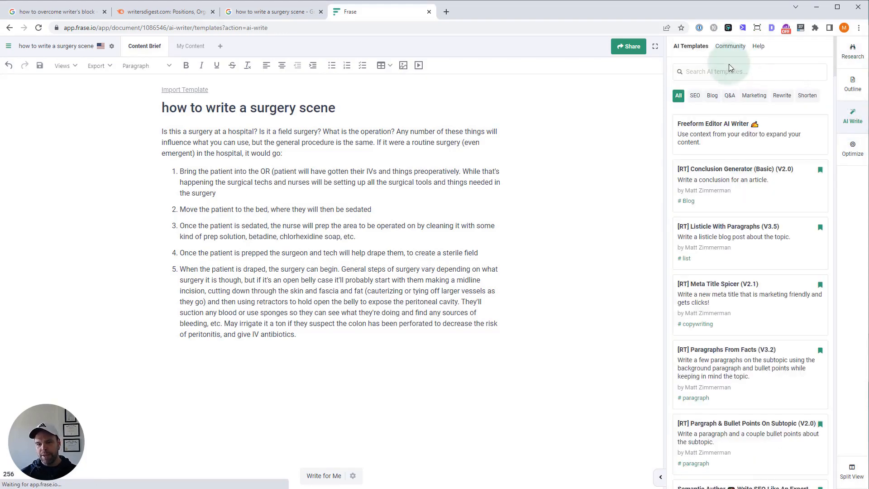
click(739, 46)
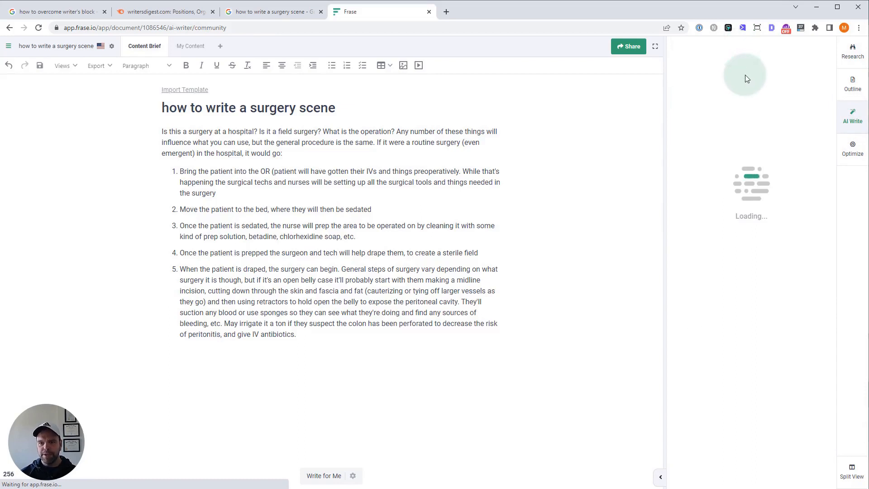
click(748, 74)
text(blog h2)
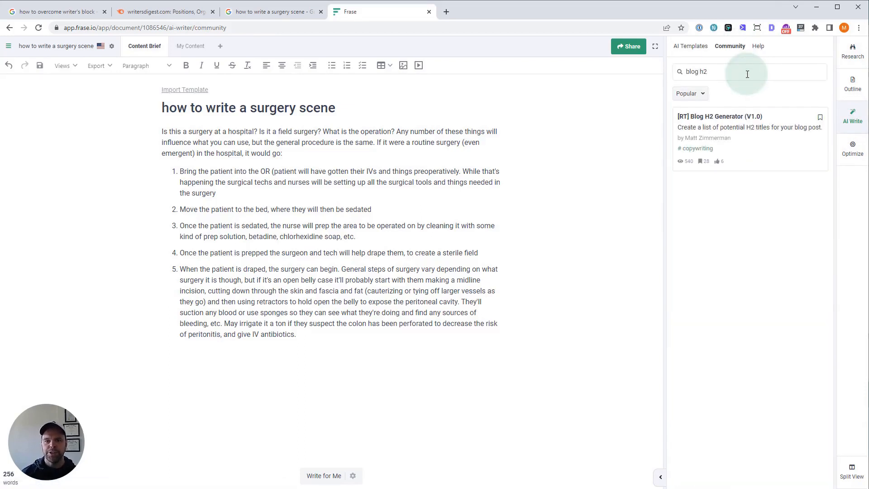
click(722, 111)
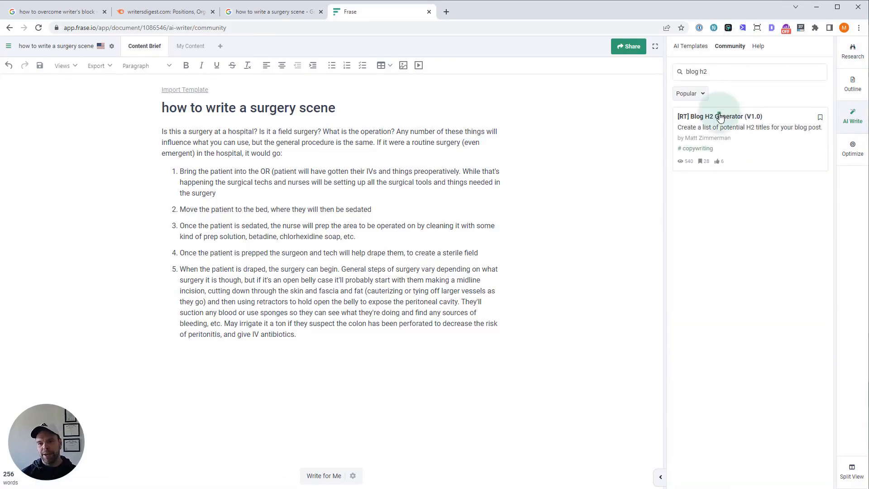
Use the document title "how to write a surgery scene" as the template's article title and generate H2 ideas.
click(452, 145)
triple_click(319, 107)
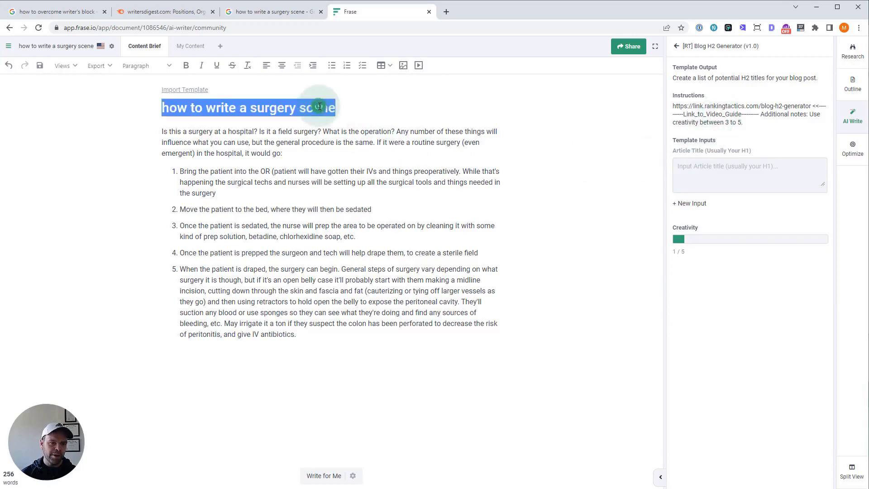
key(ctrl+c)
triple_click(741, 178)
key(ctrl+v)
click(761, 278)
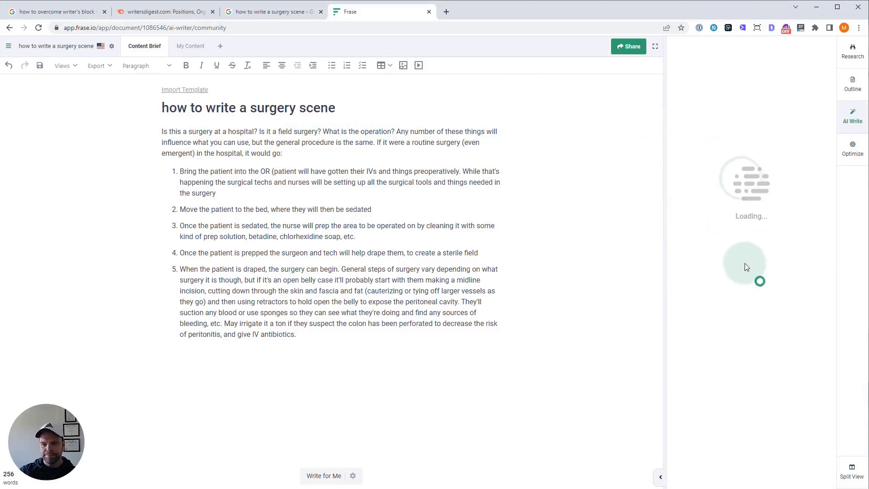
Insert seven generated headings below the procedure list, from "Surgery Scenes Can Be Intimidating" to "Write the Surgery Scene", skipping "Give Readers Information Through Character", and load more ideas.
click(288, 353)
click(697, 227)
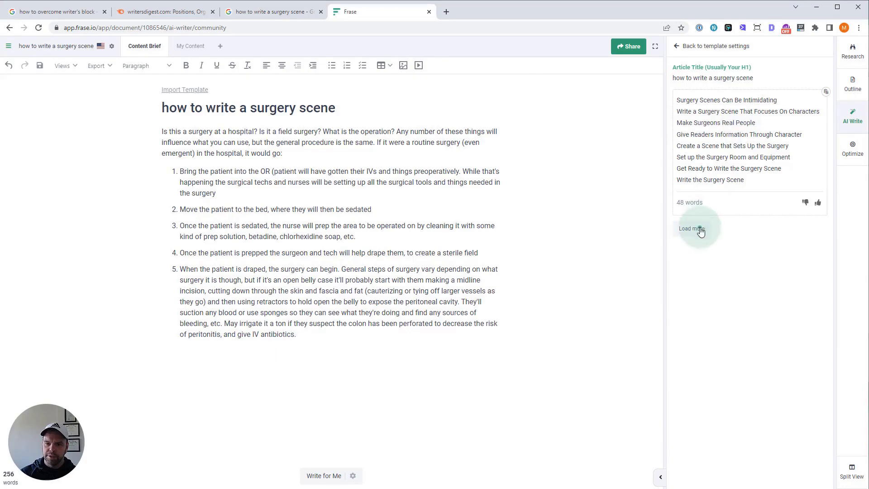
click(722, 104)
click(725, 113)
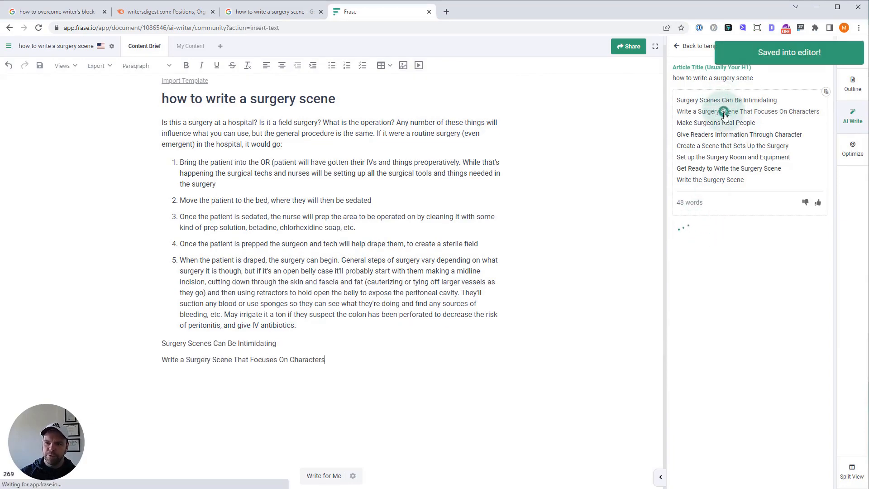
click(725, 123)
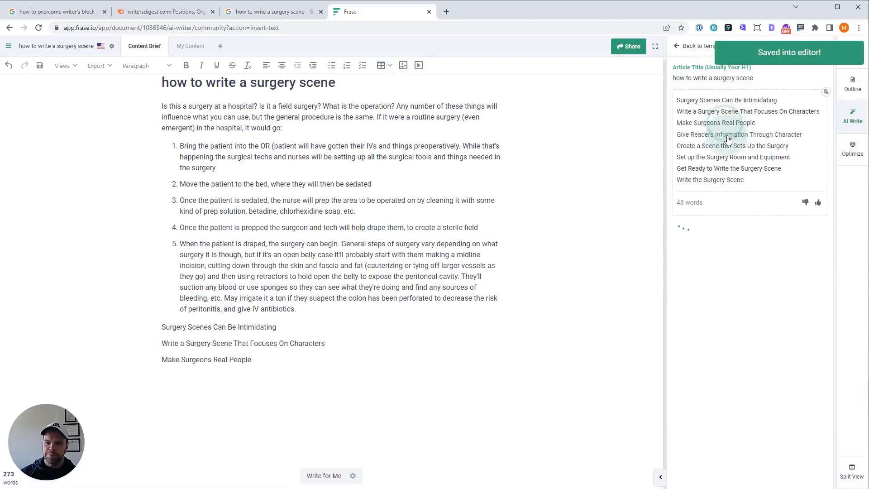
click(745, 146)
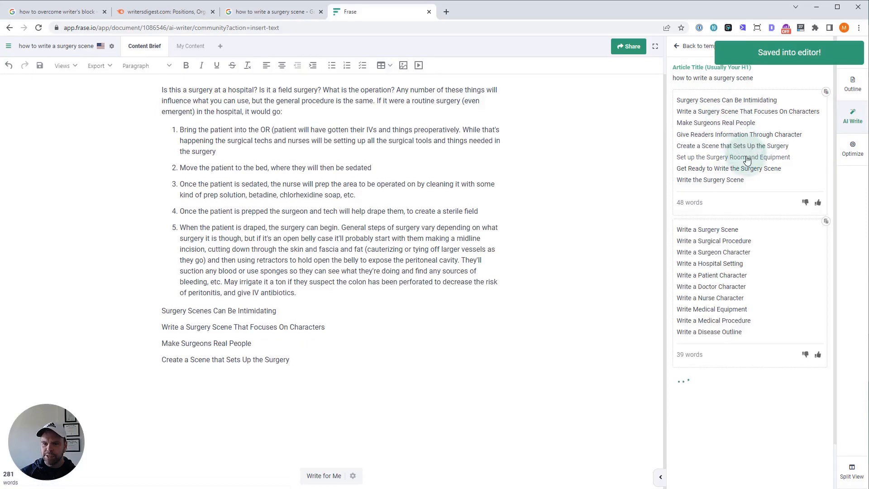
click(747, 158)
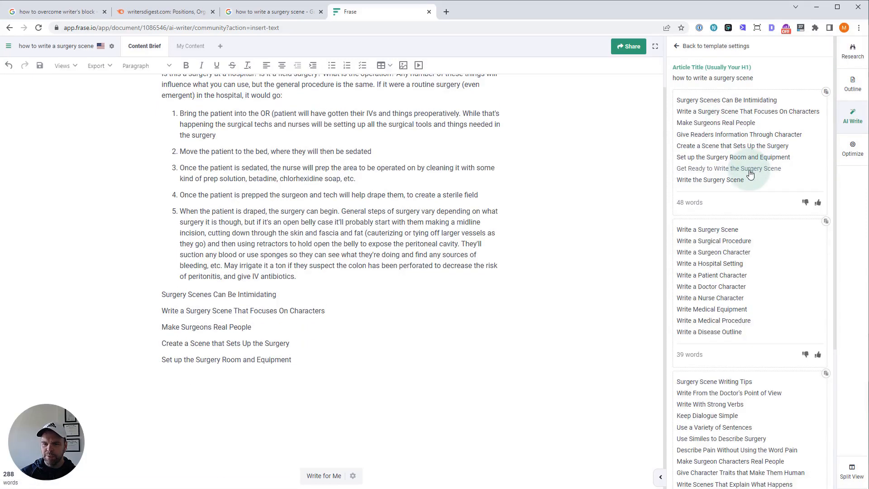
click(750, 172)
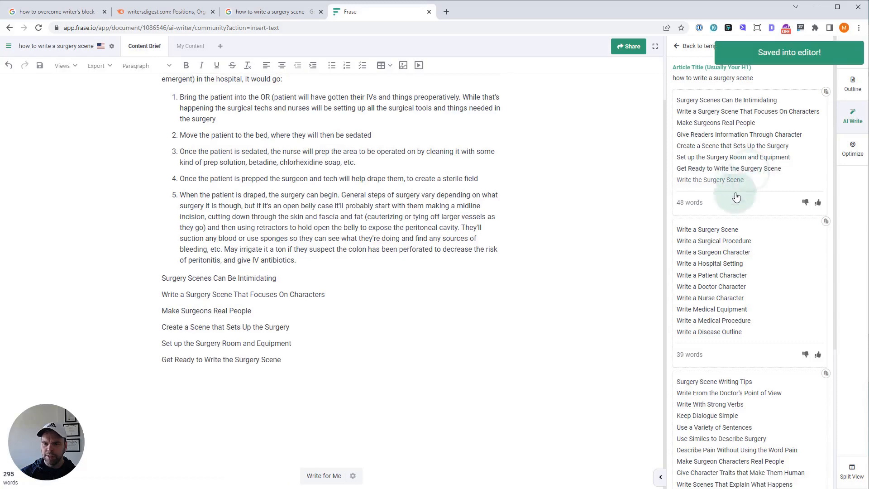
scroll(768, 373, down, 5)
scroll(712, 226, up, 2)
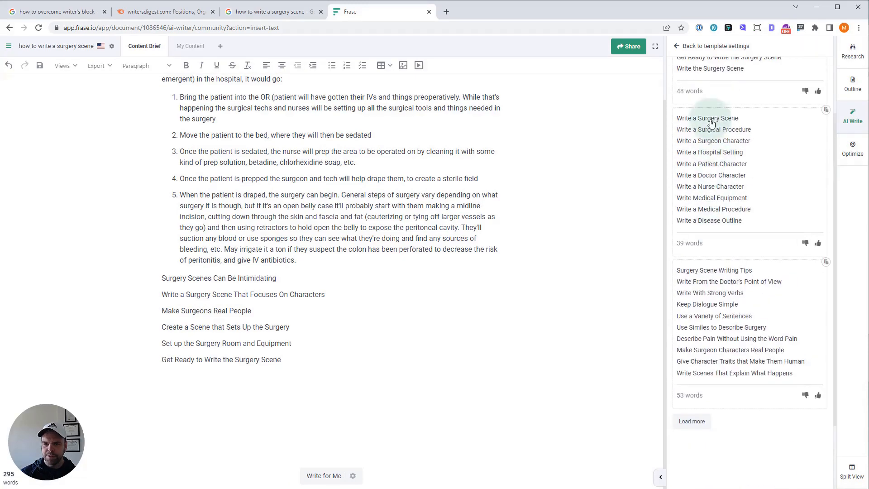
click(716, 73)
Add the generated headings on describing pain, human character traits, scenes that explain what happens, specific details, sensory detail and strong conflict.
click(728, 339)
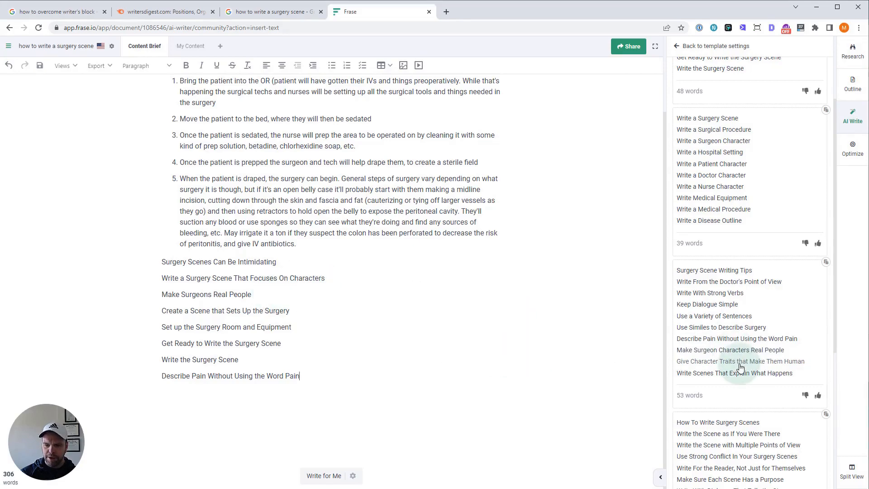
click(741, 367)
scroll(752, 385, down, 2)
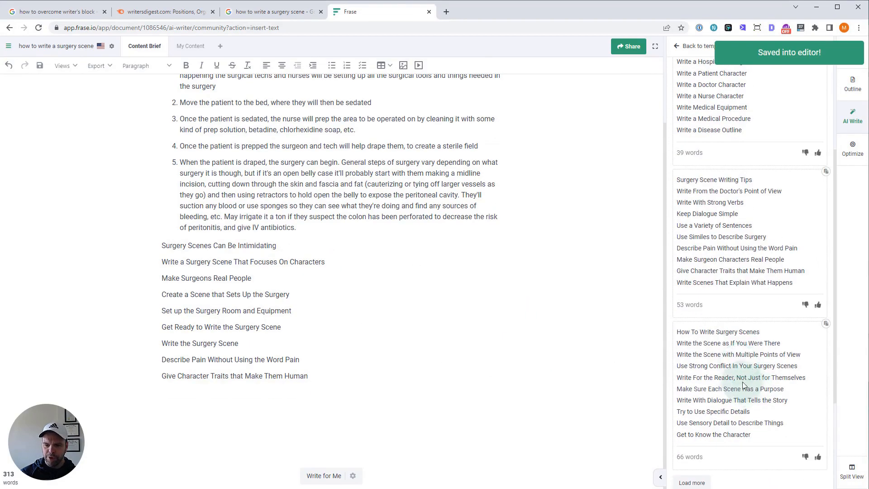
click(745, 284)
click(743, 412)
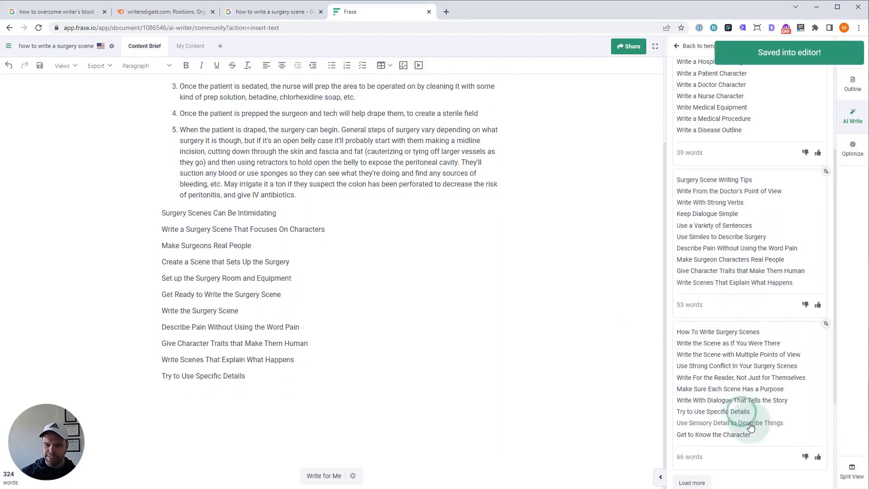
click(752, 424)
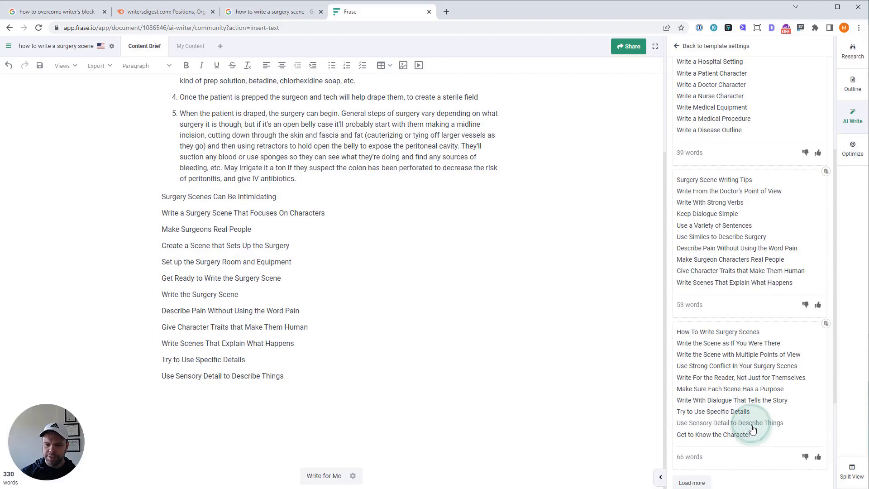
click(736, 367)
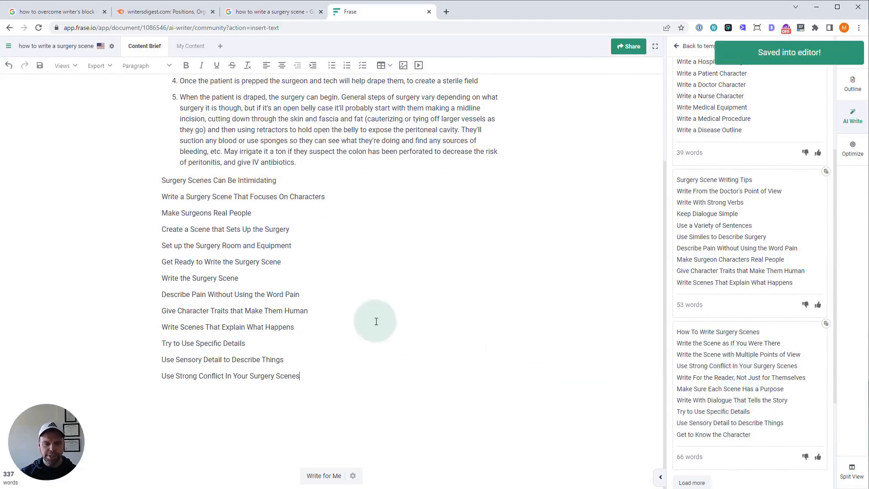
Separate the inserted heading ideas with blank lines and format each one as Heading 2.
scroll(290, 343, up, 4)
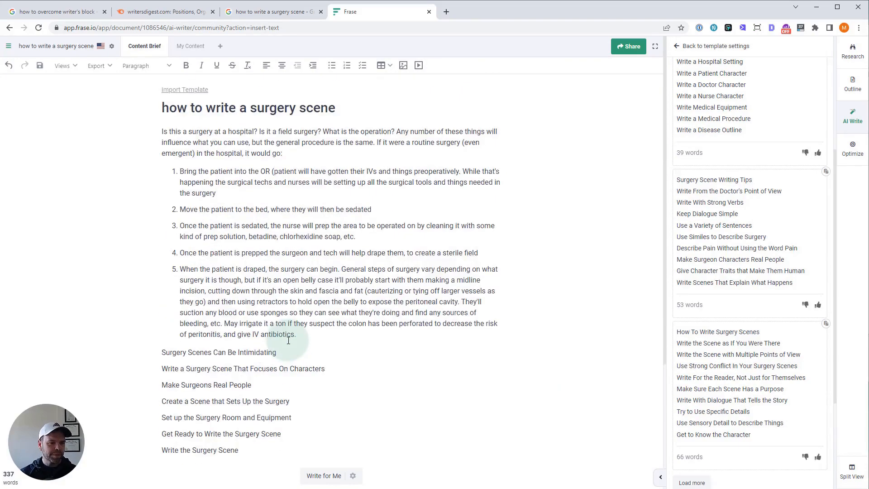
scroll(290, 294, down, 4)
click(305, 360)
key(Return)
click(294, 344)
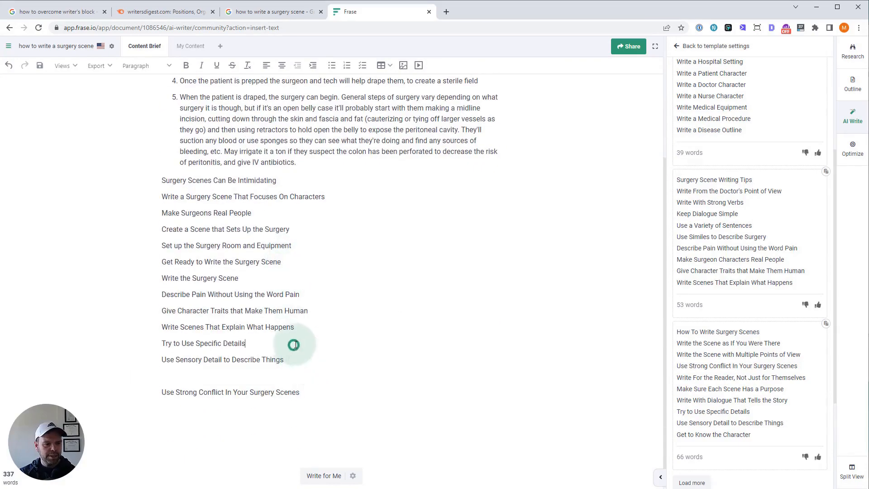
key(Return)
click(321, 327)
key(Return)
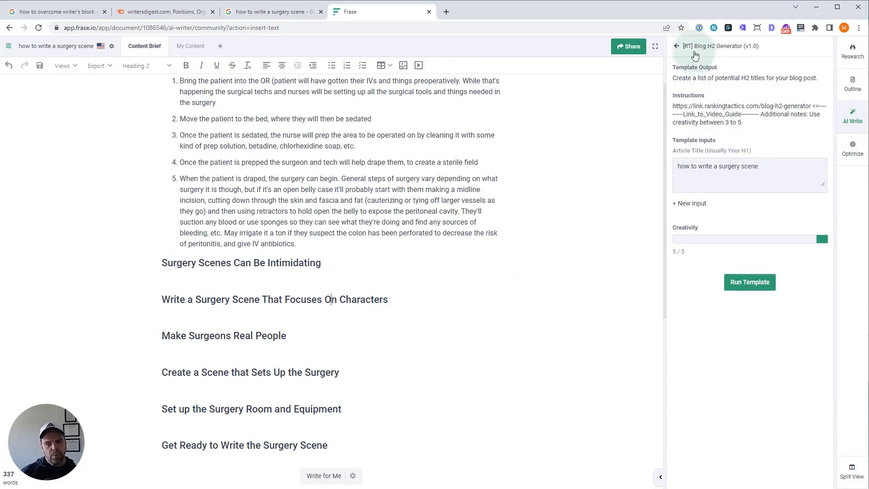
Search the community AI templates for "[rt] paragraphs from" and open Paragraphs From Scratch [Alt] (V2.5).
click(681, 47)
drag(743, 89, 745, 107)
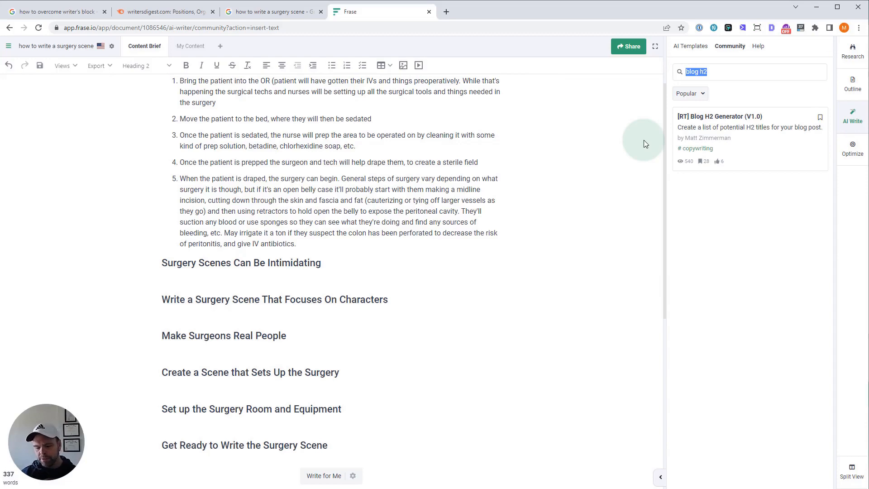
text([rt] paragraph from)
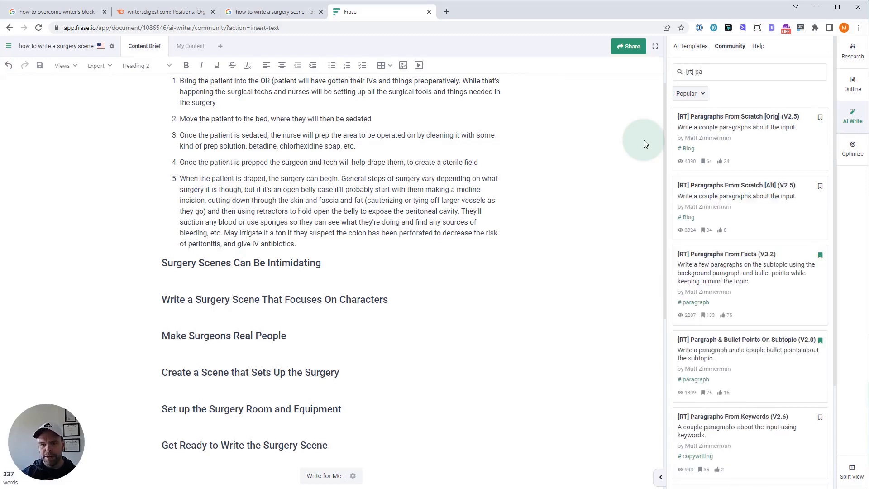
key(BackSpace)
key(BackSpace)
key(BackSpace)
key(BackSpace)
key(BackSpace)
key(BackSpace)
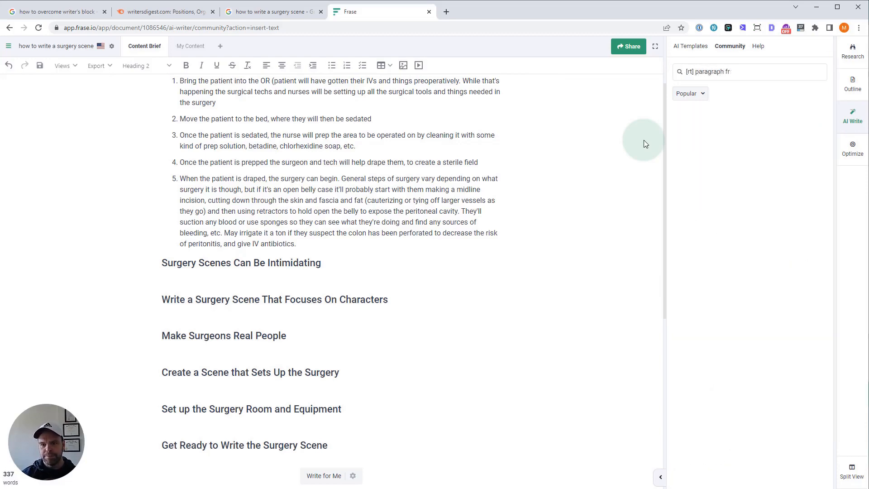
text(s from)
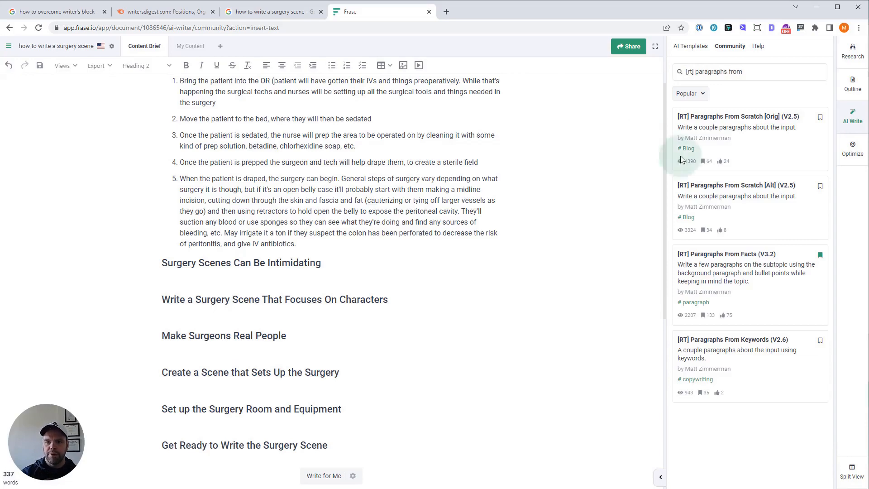
click(738, 184)
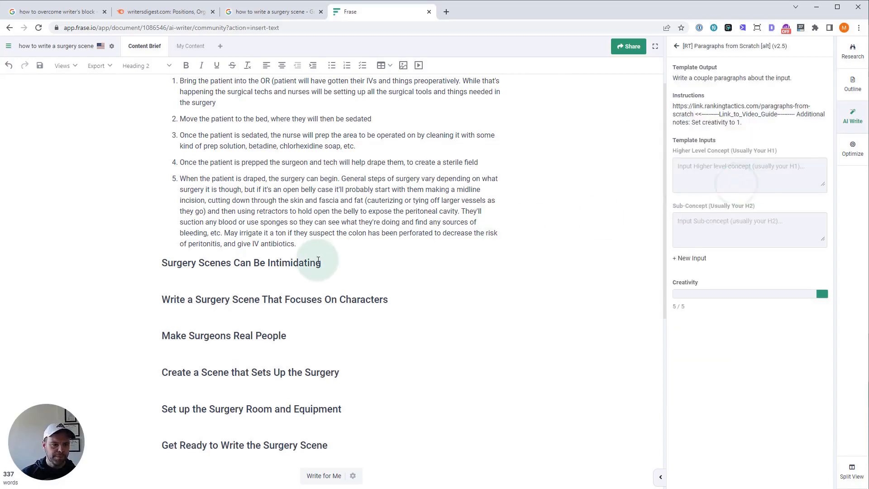
Run the template with "how to write a surgery scene" as higher level concept, "Surgery Scenes Can Be Intimidating" as sub-concept and creativity 1.
scroll(317, 259, up, 2)
drag(337, 109, 162, 109)
key(ctrl+c)
click(711, 174)
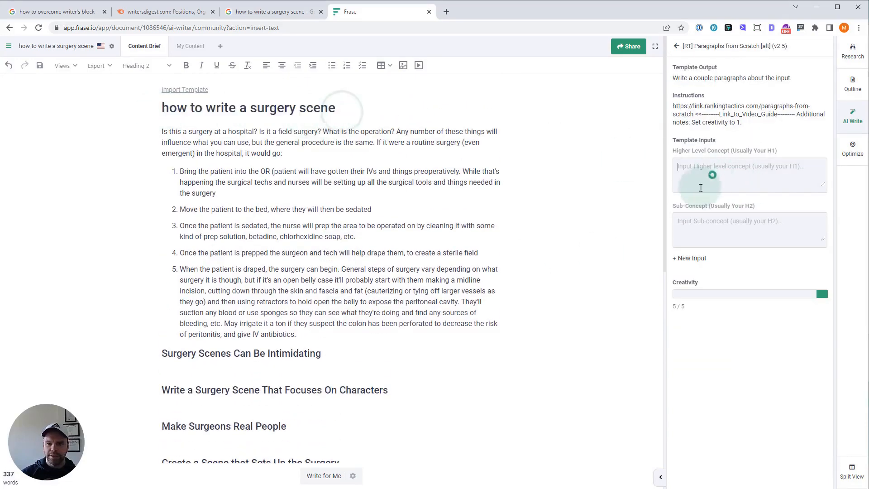
key(ctrl+v)
scroll(421, 267, down, 2)
triple_click(307, 262)
key(ctrl+c)
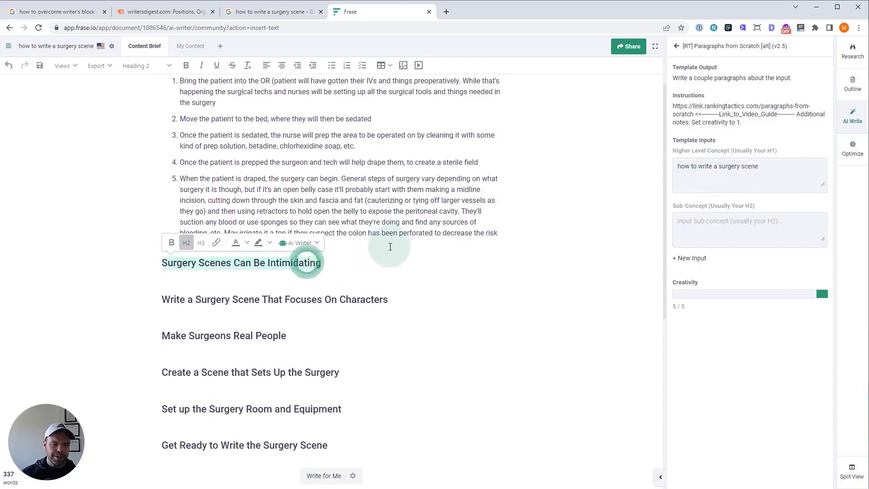
click(740, 225)
key(ctrl+v)
click(688, 299)
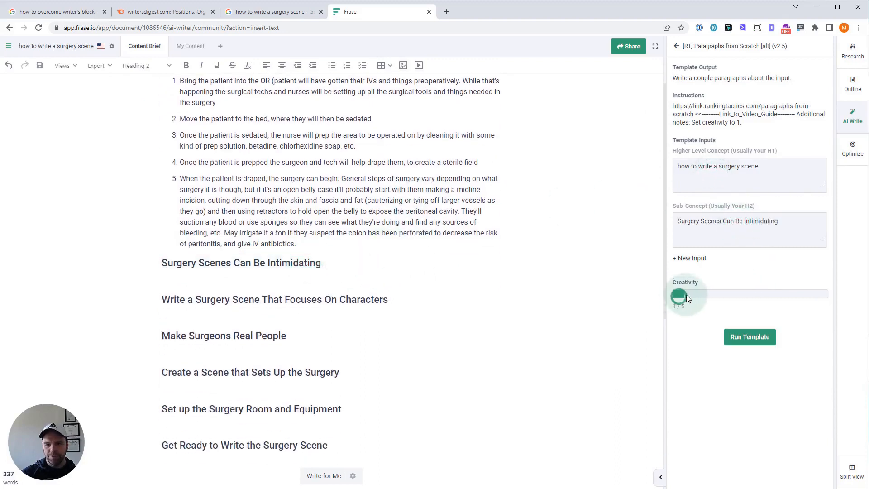
click(747, 337)
Try the first generated paragraph under "Surgery Scenes Can Be Intimidating" and delete it from the document.
click(327, 287)
click(334, 285)
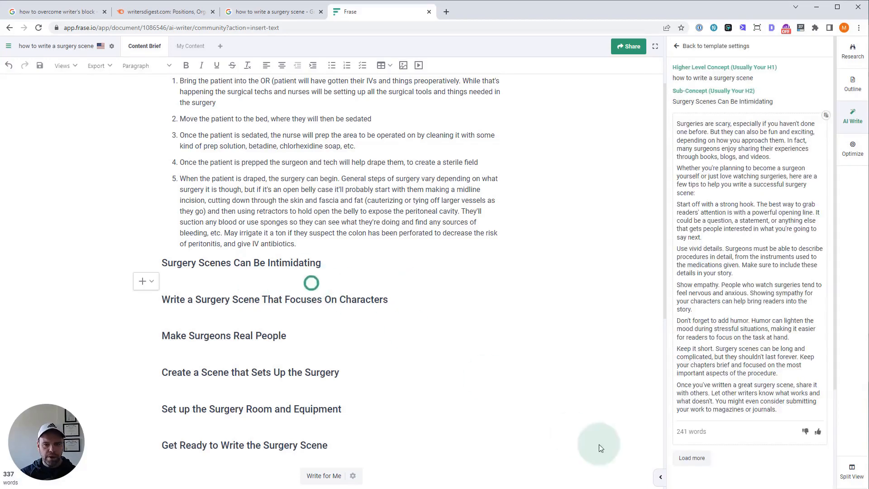
click(743, 140)
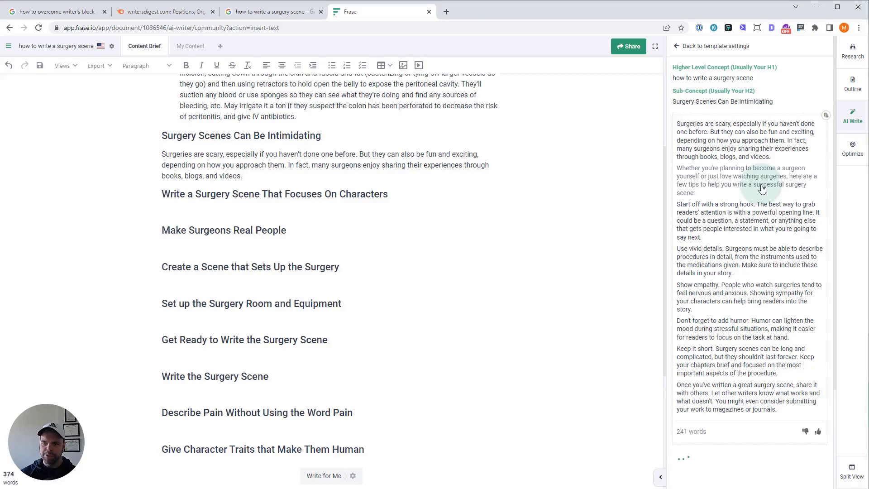
scroll(413, 136, up, 3)
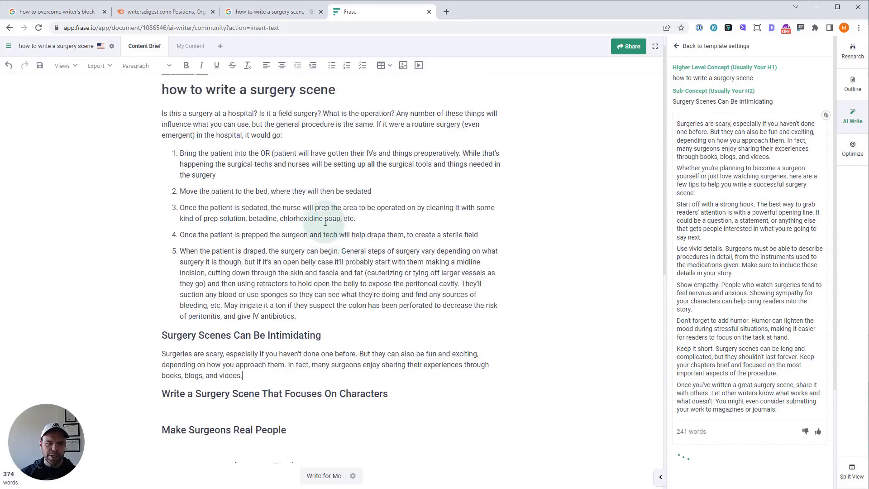
triple_click(268, 304)
key(Delete)
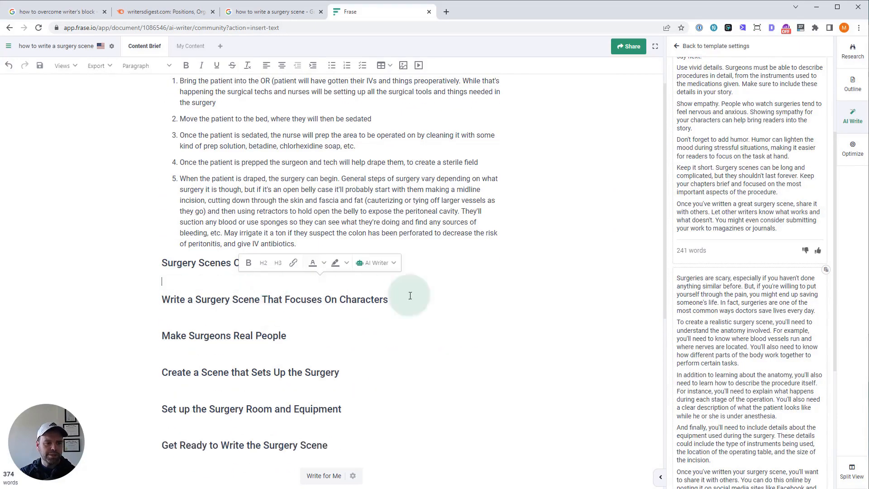
Insert the first two paragraphs of the second generated version under the "Surgery Scenes Can Be Intimidating" heading.
click(752, 297)
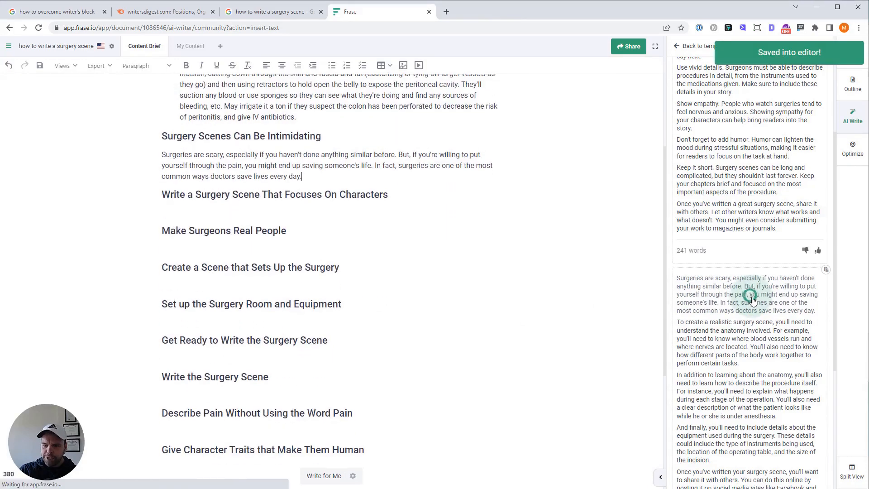
click(773, 336)
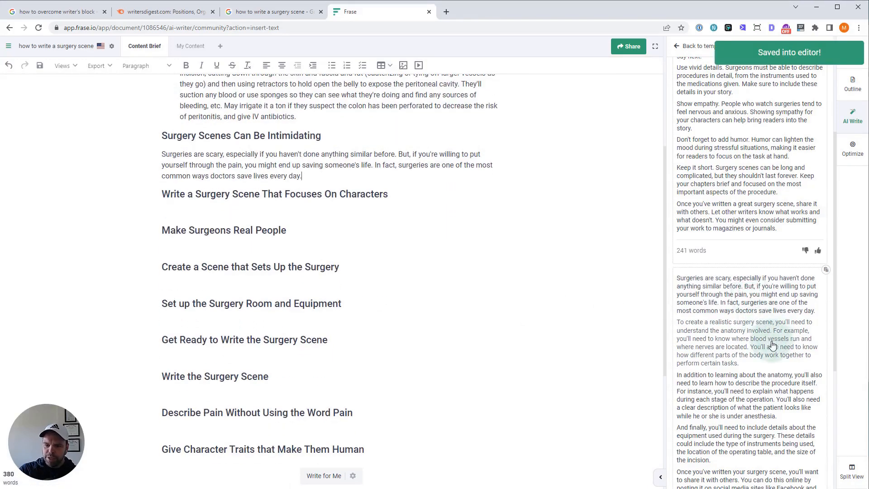
click(772, 345)
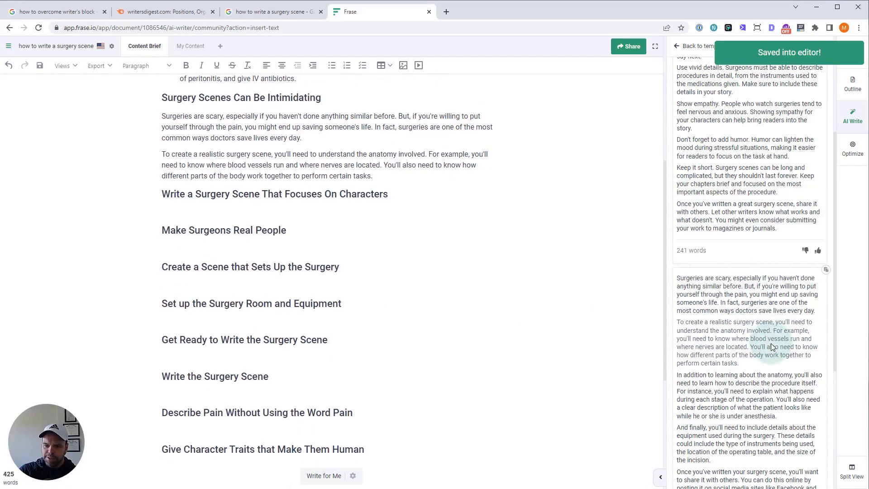
scroll(772, 345, down, 4)
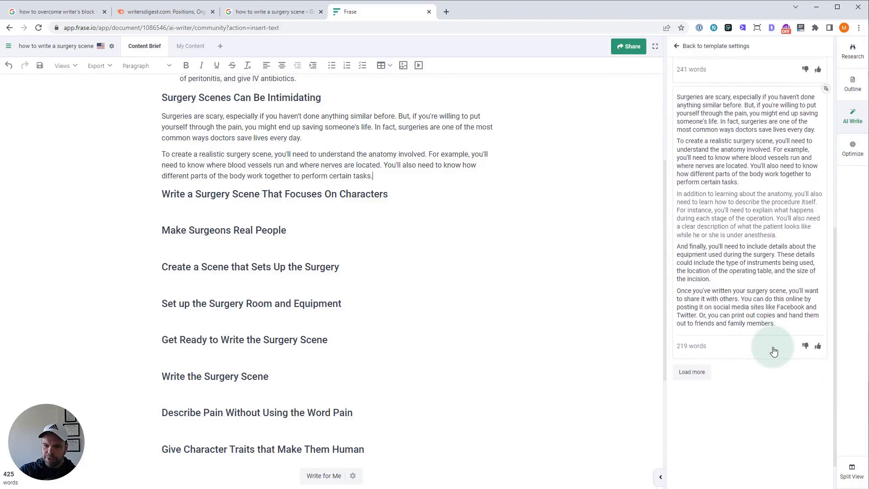
click(772, 339)
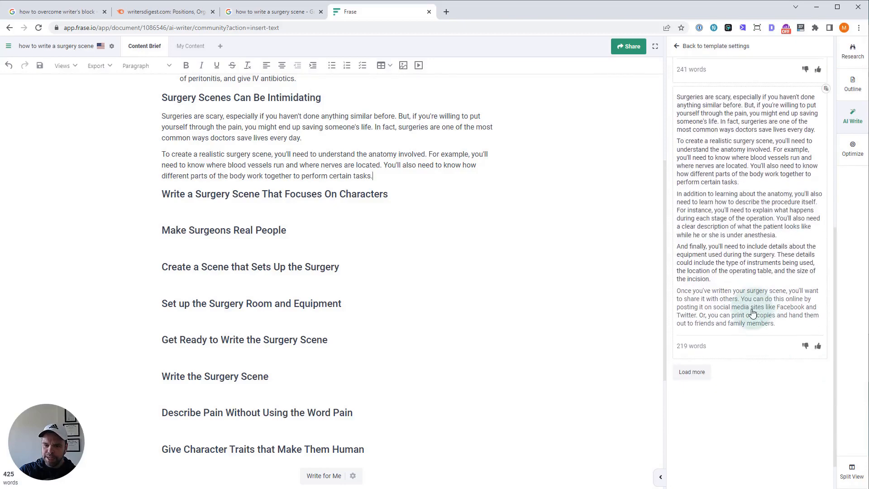
Delete the "Surgeries are scary" paragraph and add an empty line after the paragraph about understanding the anatomy.
drag(302, 138, 162, 116)
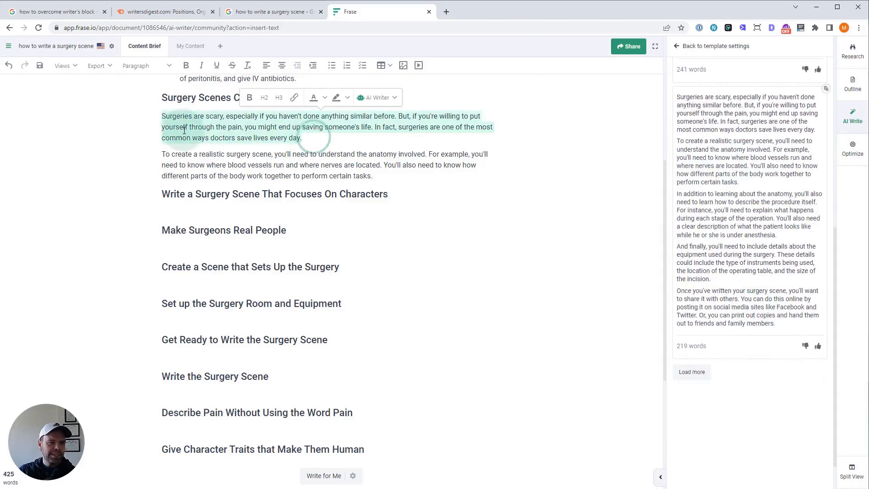
key(BackSpace)
click(409, 141)
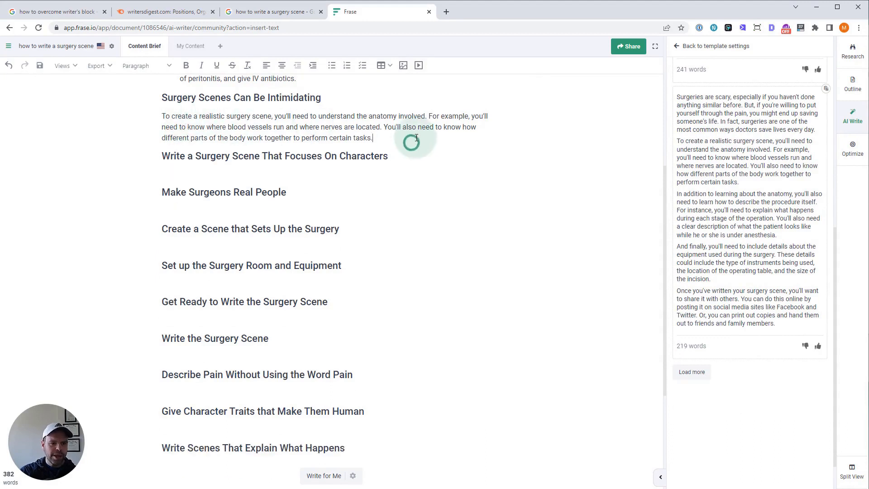
key(Return)
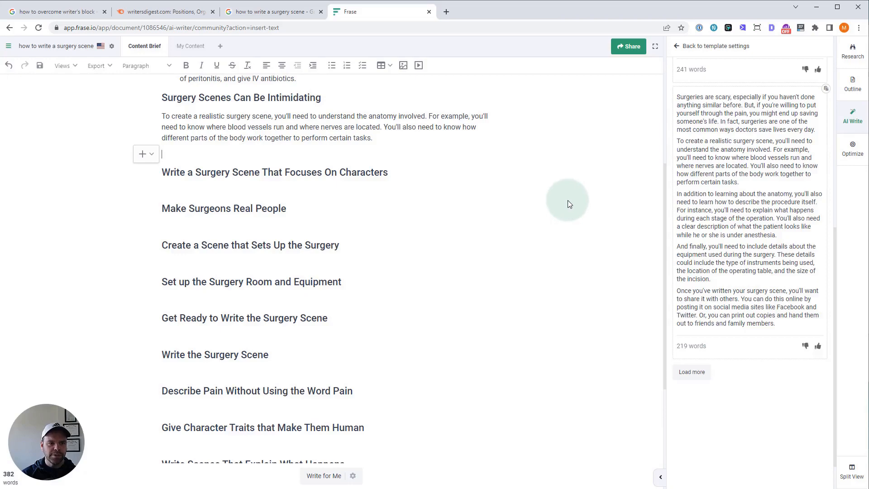
Insert the generated paragraphs on describing the procedure, the equipment details and sharing the scene under "Surgery Scenes Can Be Intimidating".
click(733, 204)
click(733, 248)
click(737, 298)
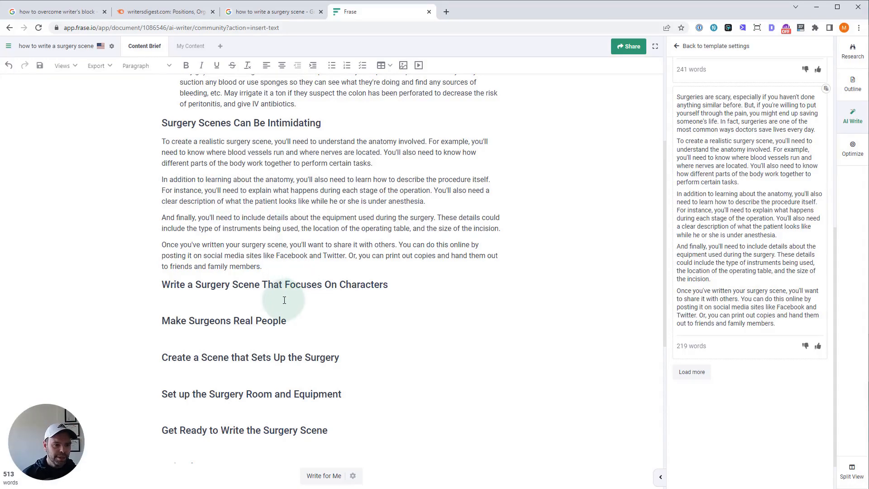
Run the template with the heading "Write a Surgery Scene That Focuses On Characters" as the sub-concept.
triple_click(355, 284)
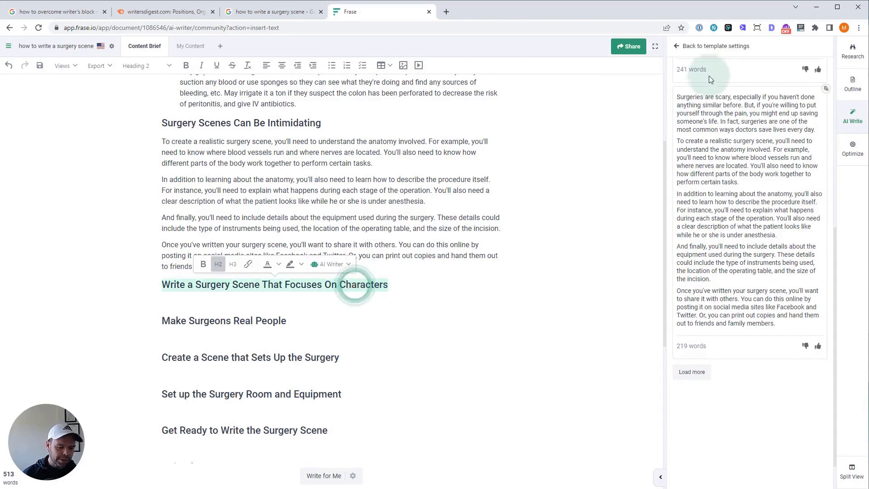
click(679, 48)
drag(800, 221, 666, 221)
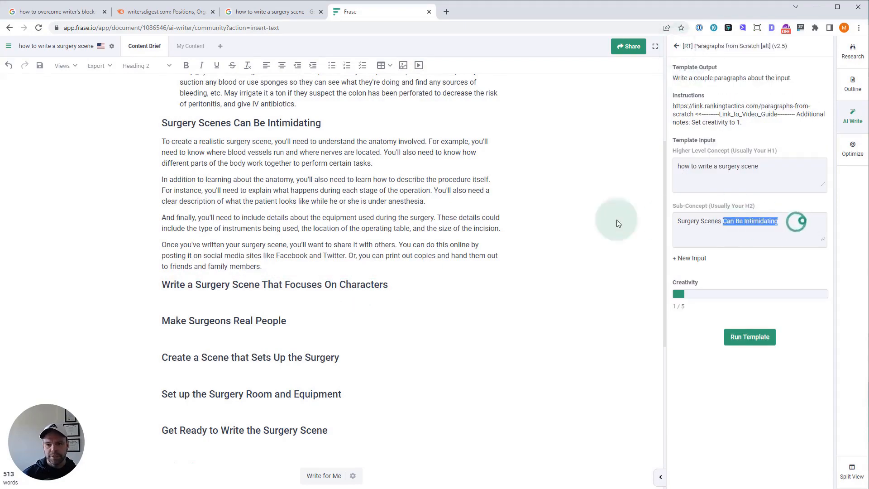
key(ctrl+v)
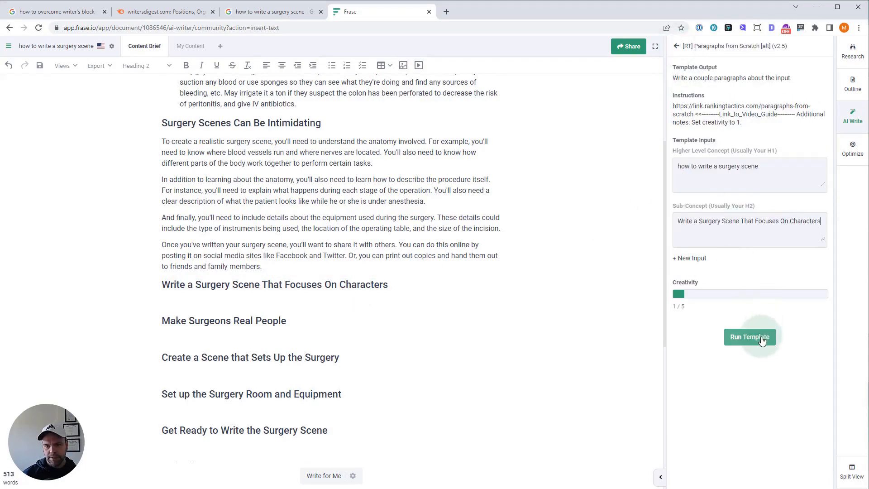
click(767, 171)
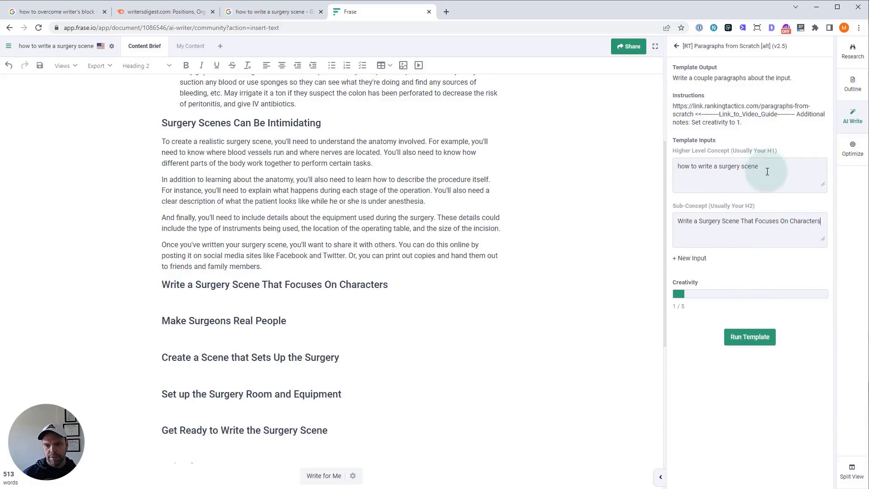
click(751, 340)
click(368, 307)
scroll(366, 308, up, 2)
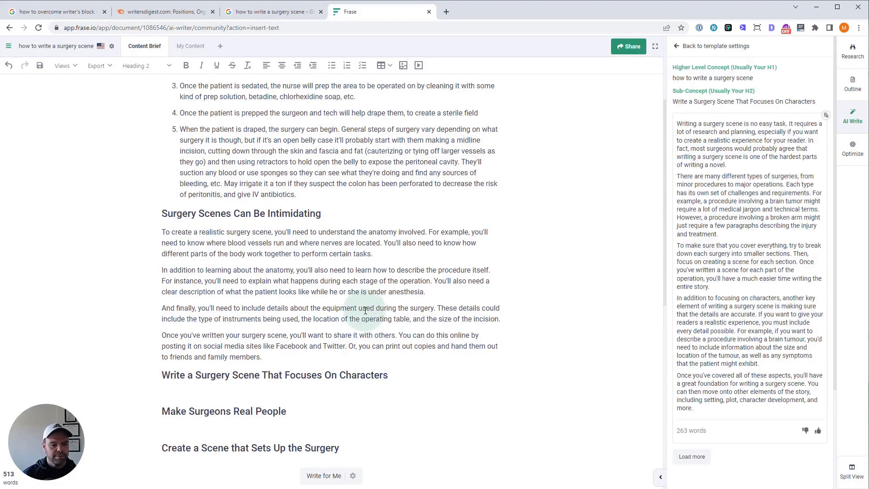
scroll(371, 339, down, 2)
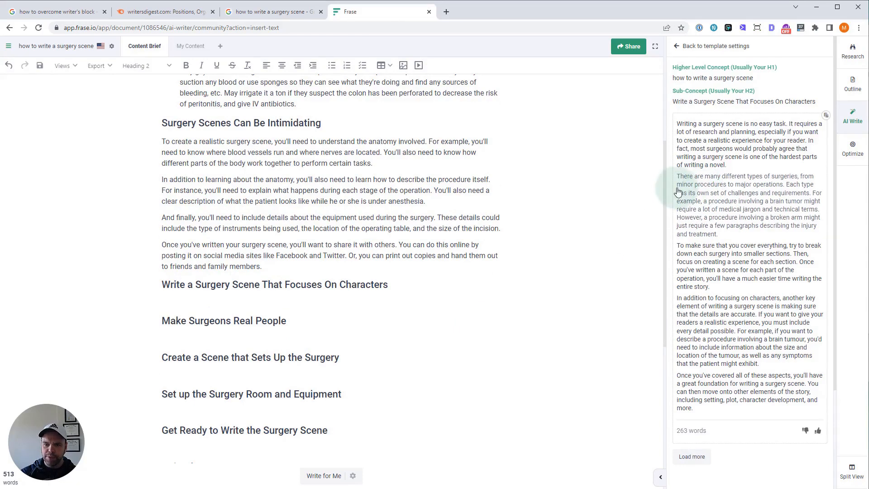
click(651, 195)
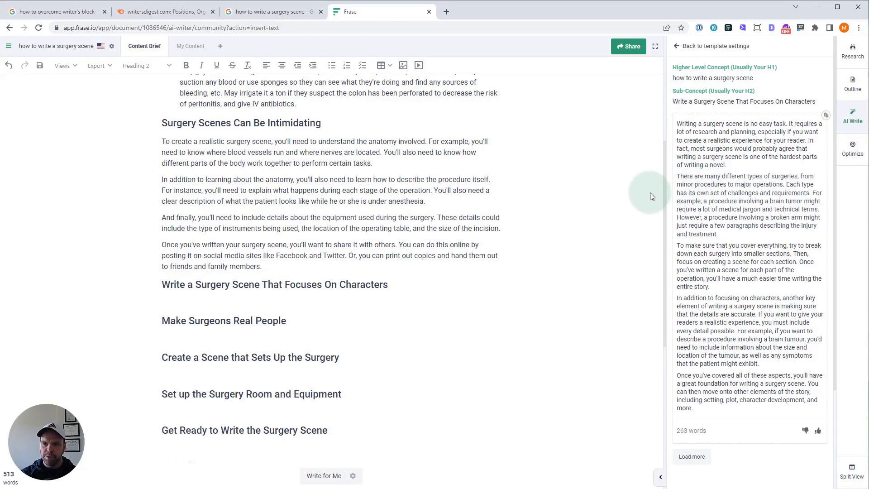
Add an empty line directly below "Surgery Scenes Can Be Intimidating" and insert the first two paragraphs of the new output there.
click(162, 142)
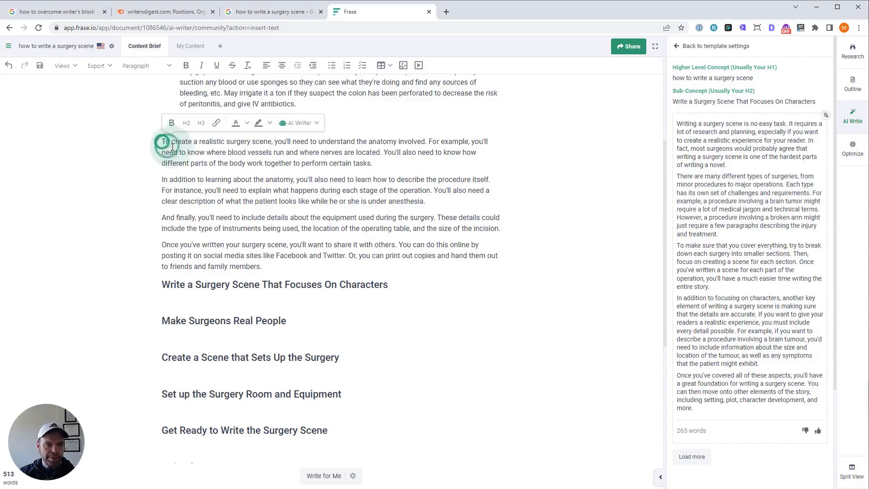
text(Surgery Scenes Can Be Intimidating)
key(Return)
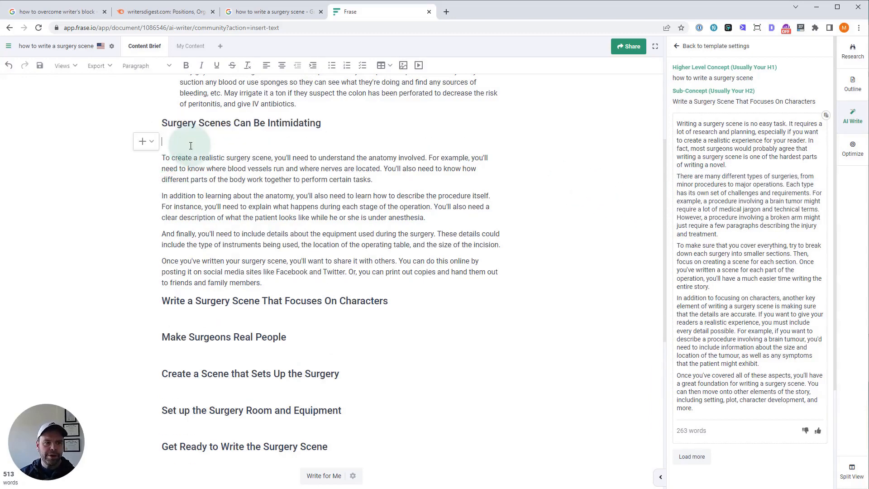
click(746, 141)
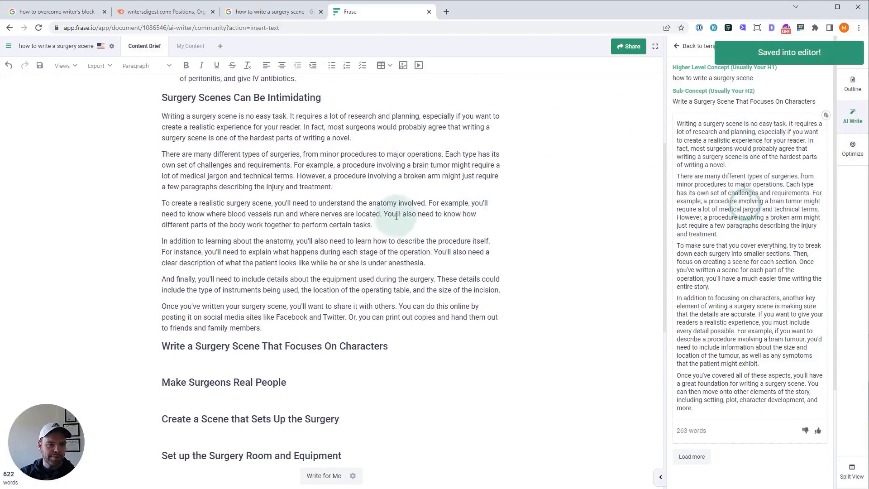
Shorten the sub-concept to "Focus on the Characters" and run the template again.
scroll(381, 347, down, 5)
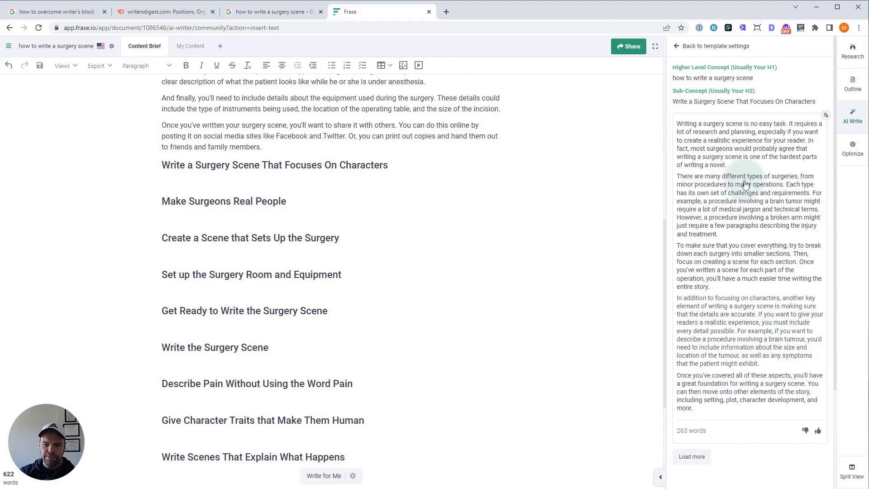
click(677, 48)
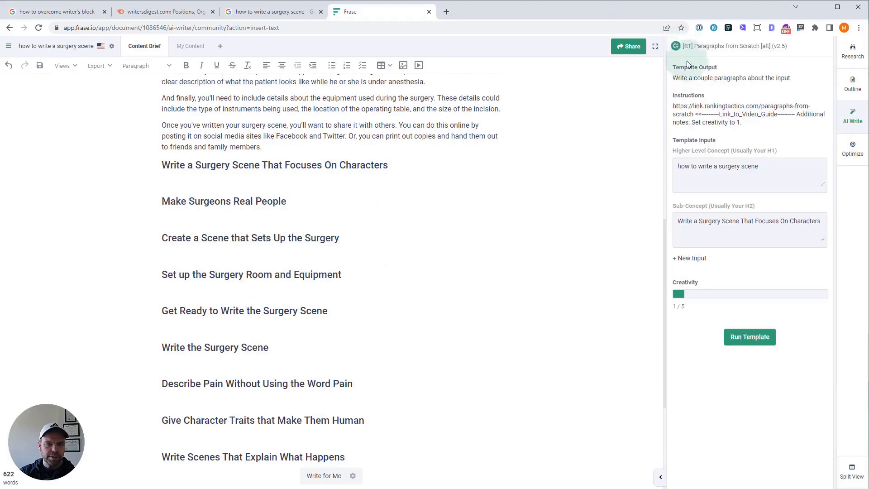
click(755, 222)
key(shift+Home)
key(BackSpace)
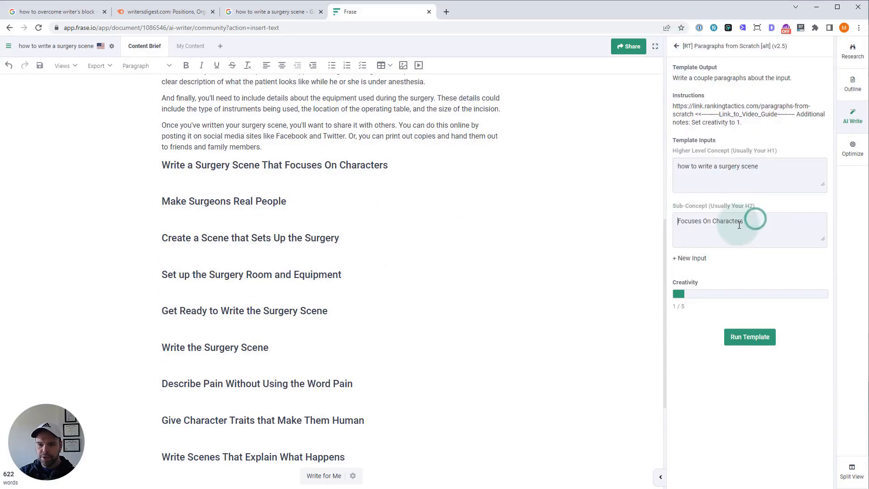
drag(711, 222, 584, 205)
text(Focus on the)
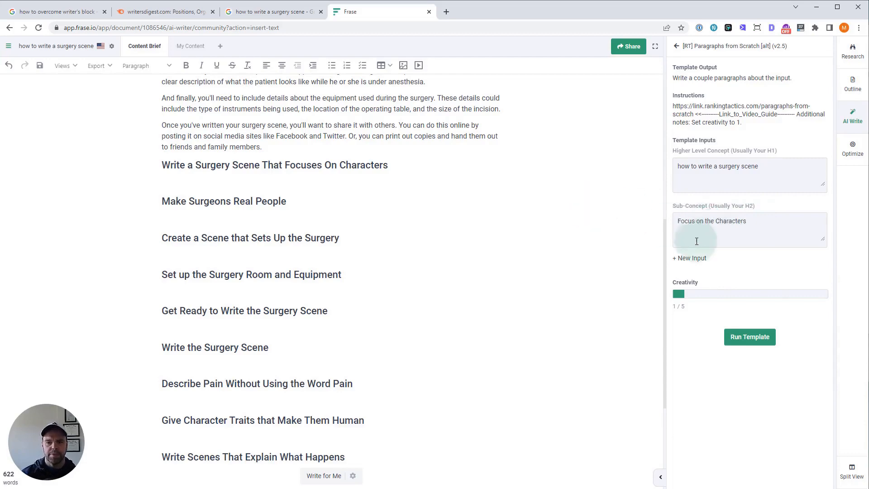
click(760, 336)
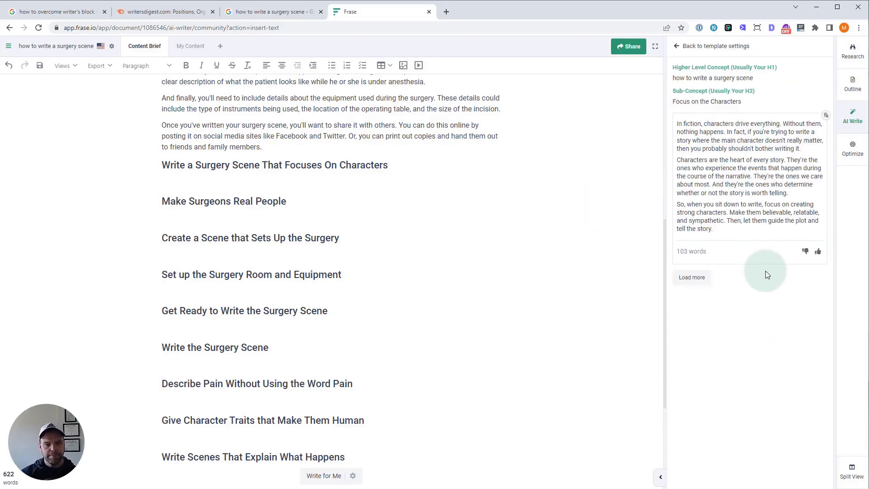
Insert the whole generated version under the "Write a Surgery Scene That Focuses On Characters" heading.
click(302, 183)
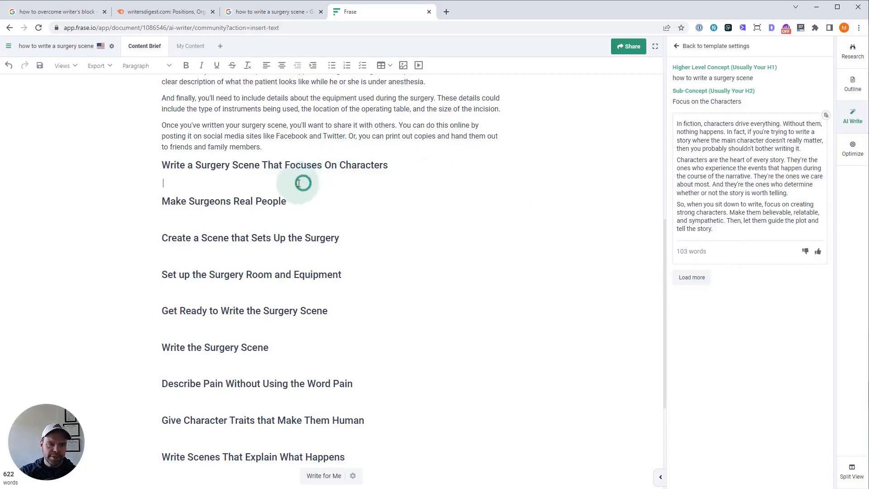
drag(166, 165, 284, 165)
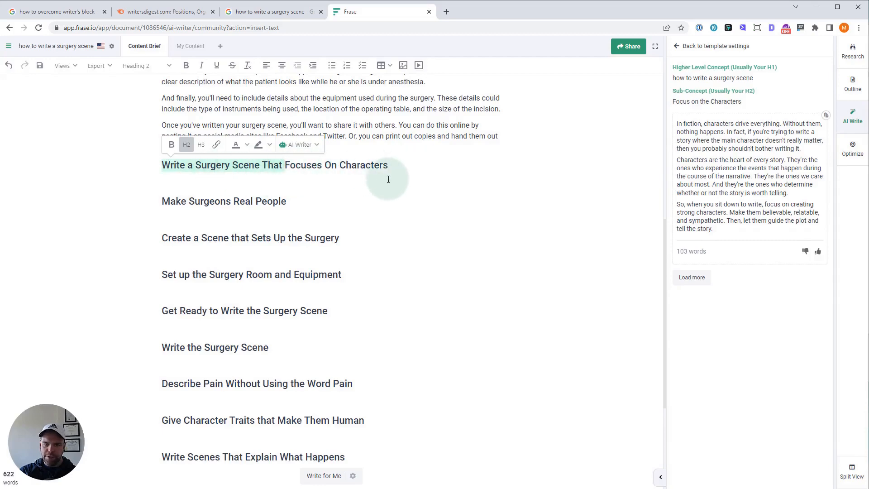
click(348, 181)
click(826, 115)
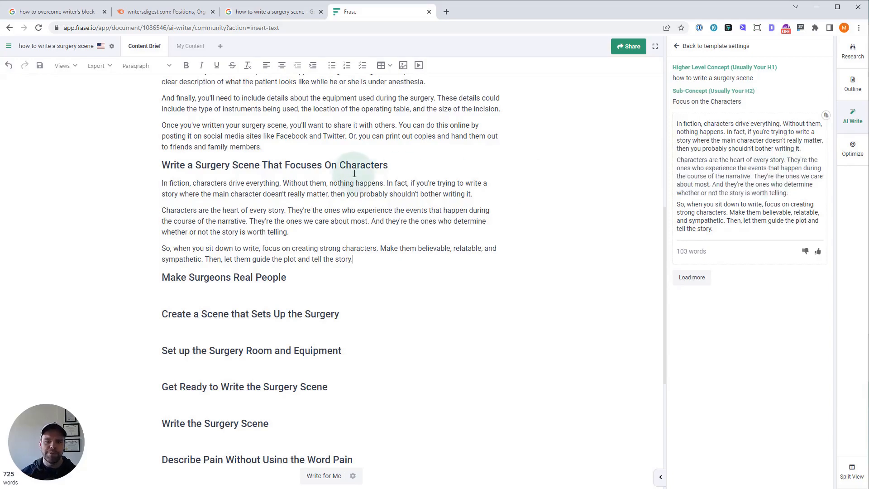
Run the template with "Make Surgeons Real People" as the sub-concept and load another generated version.
drag(301, 273, 156, 276)
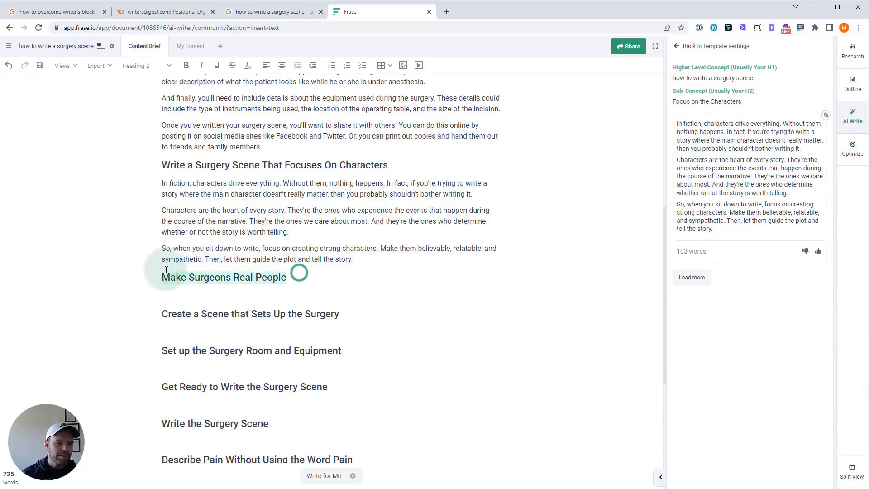
click(697, 46)
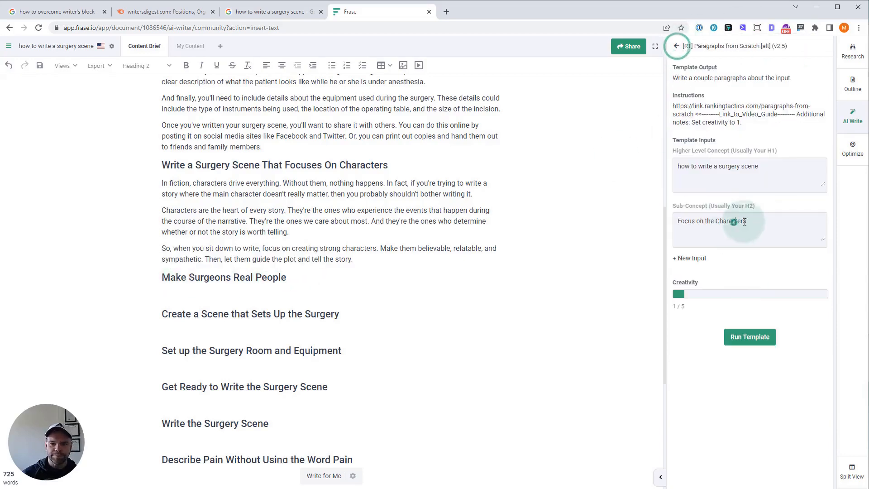
click(750, 337)
click(333, 293)
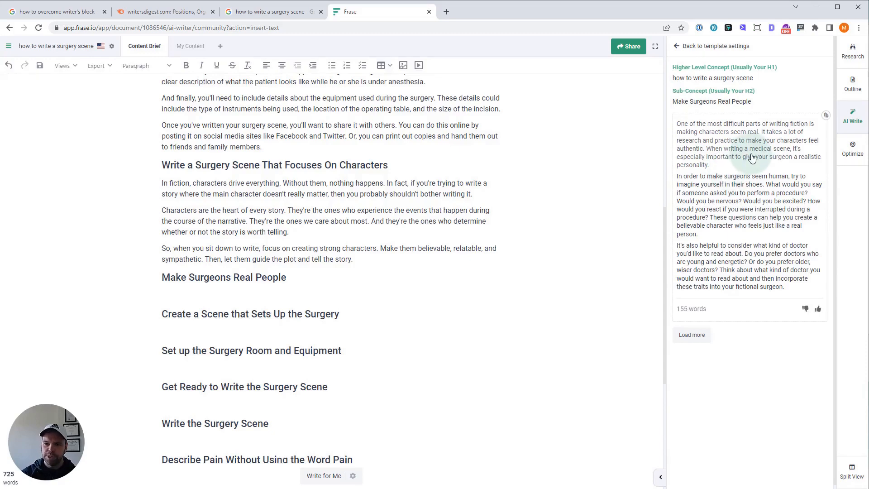
click(692, 335)
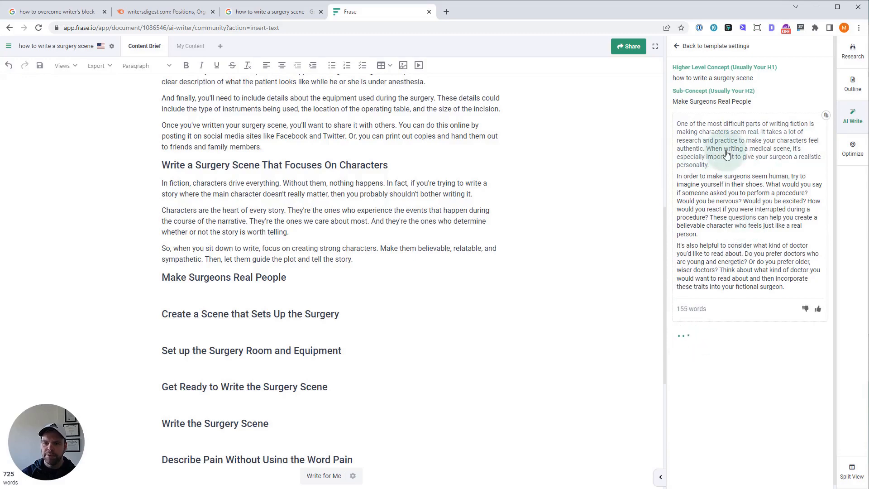
Insert the three paragraphs of the first generated version under the "Make Surgeons Real People" heading.
click(737, 163)
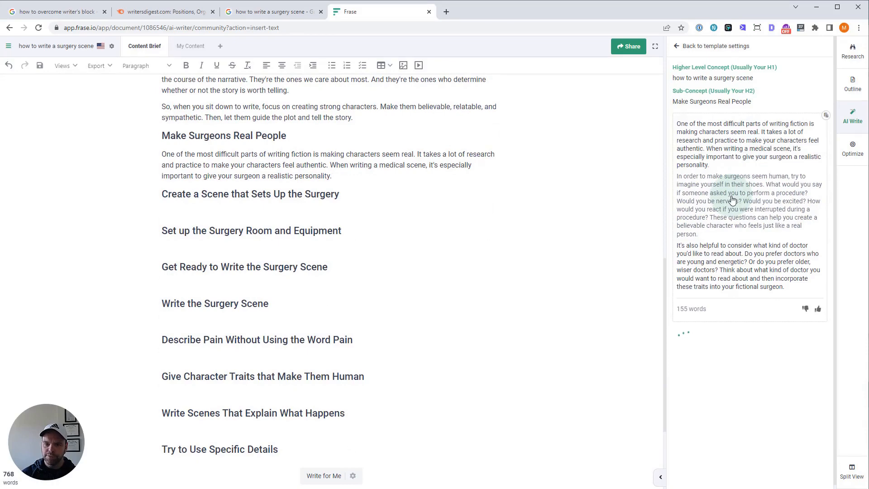
click(734, 199)
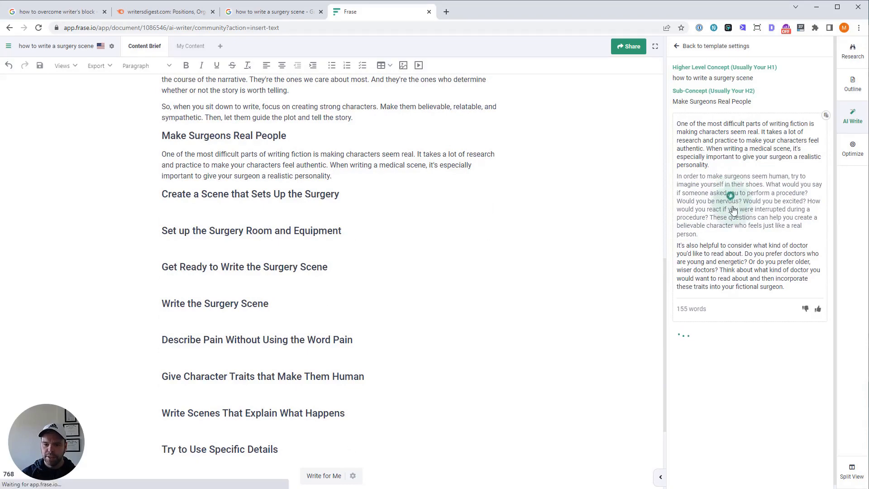
click(741, 265)
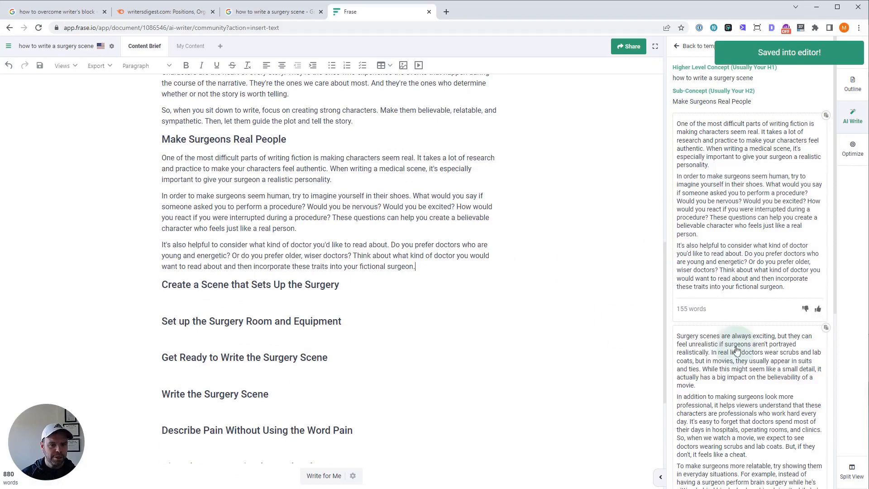
Replace the text under "Make Surgeons Real People" with the complete second generated version.
scroll(743, 344, down, 4)
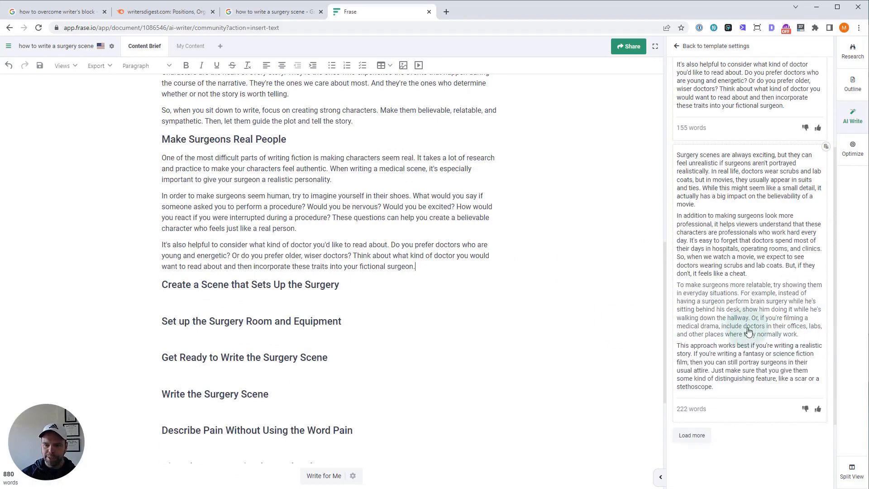
drag(425, 266, 134, 165)
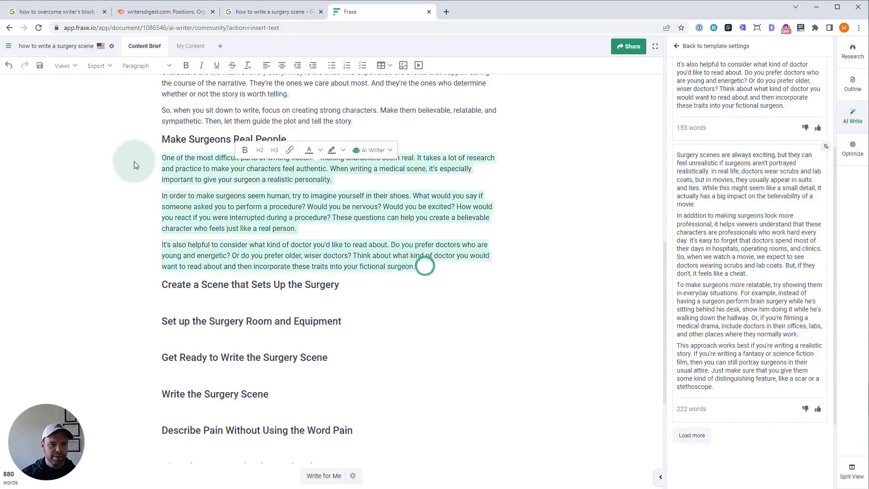
key(BackSpace)
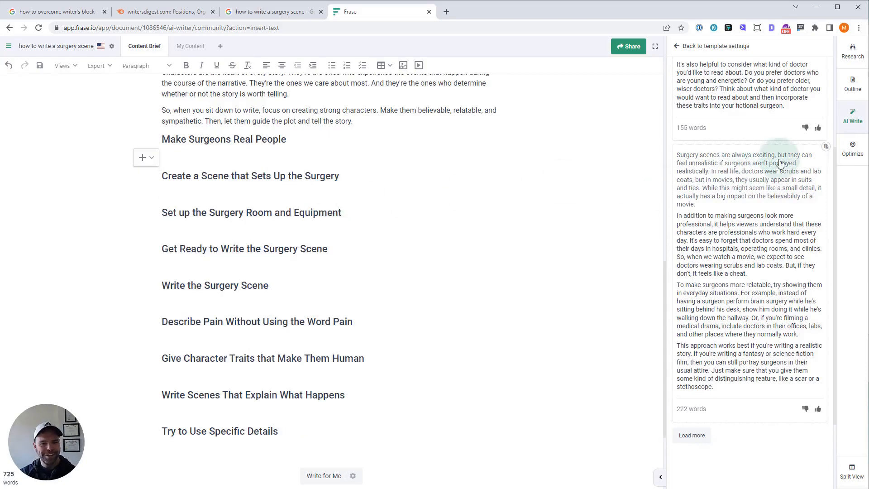
click(826, 146)
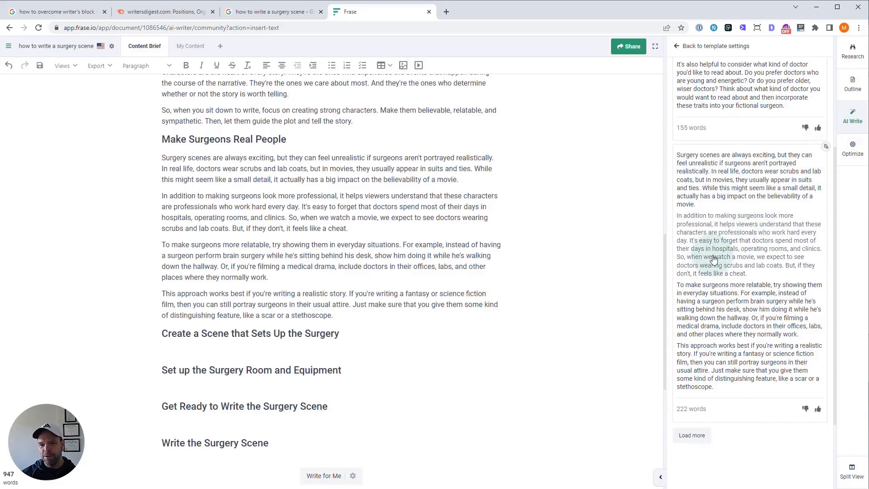
Run the template with the heading "Create a Scene that Sets Up the Surgery" as the sub-concept.
scroll(349, 268, down, 2)
drag(348, 243, 144, 240)
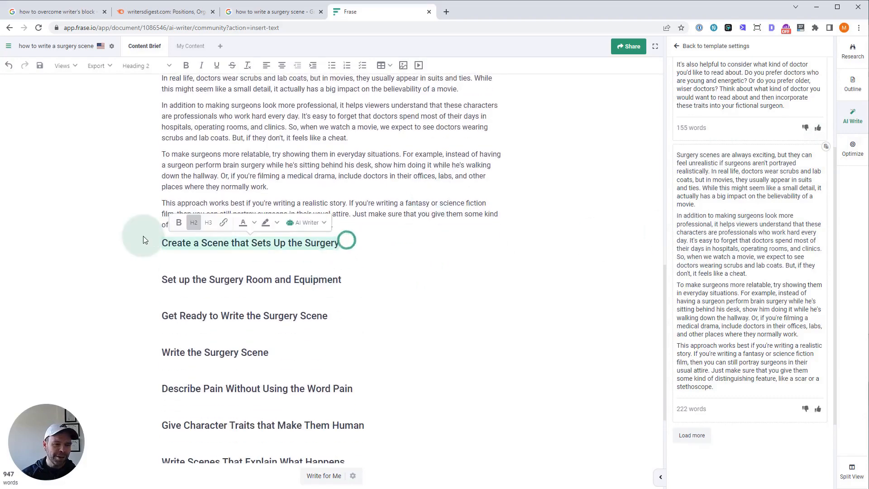
click(676, 45)
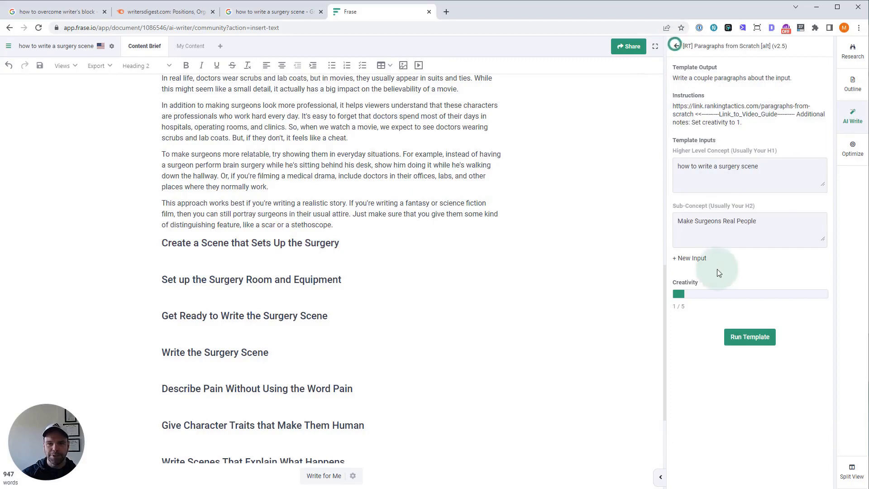
Delete all headings from "Get Ready to Write the Surgery Scene" to the end of the document.
scroll(368, 388, down, 4)
drag(368, 388, 219, 266)
scroll(223, 270, up, 2)
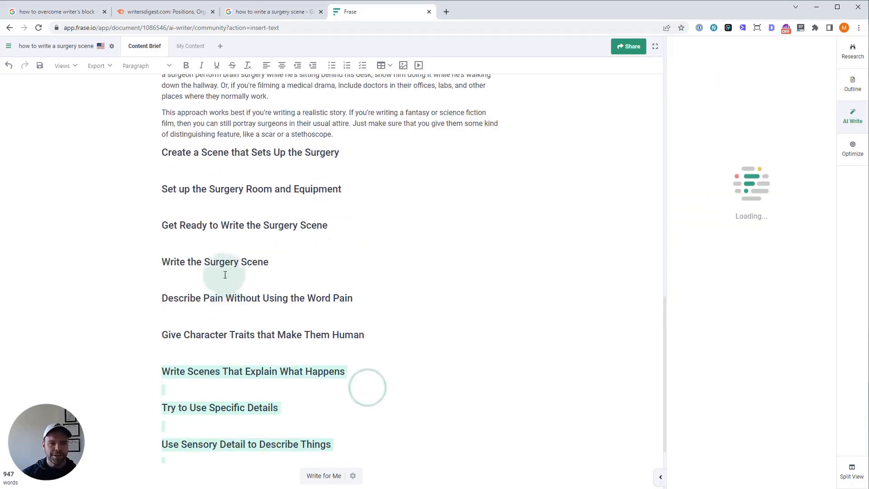
shift+click(170, 225)
key(BackSpace)
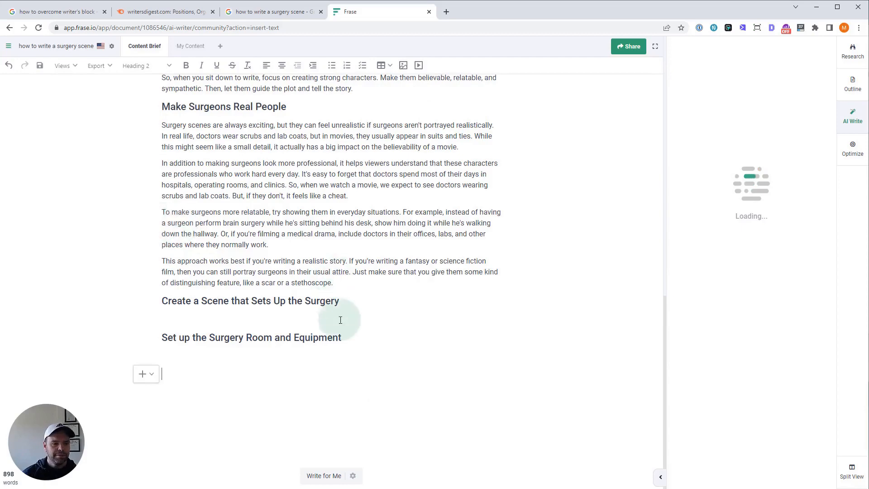
scroll(344, 322, up, 4)
scroll(376, 358, down, 4)
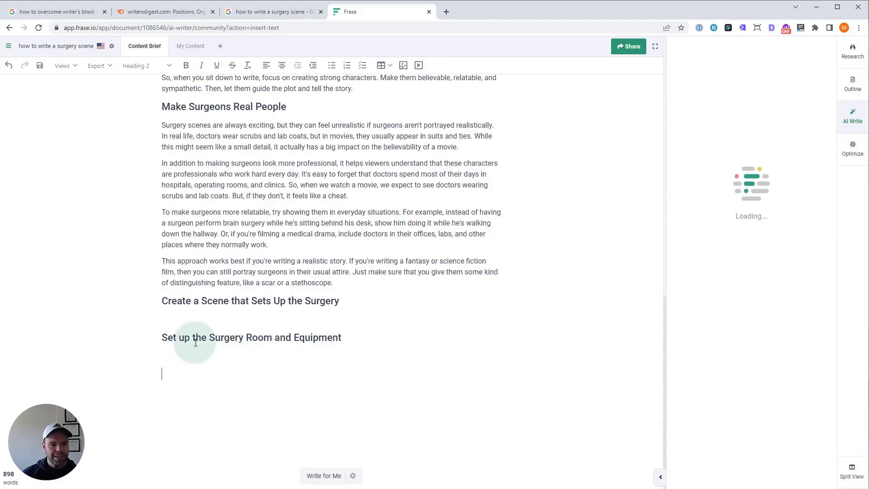
Insert the complete generated text under "Create a Scene that Sets Up the Surgery" and place the cursor below "Set up the Surgery Room and Equipment".
click(284, 322)
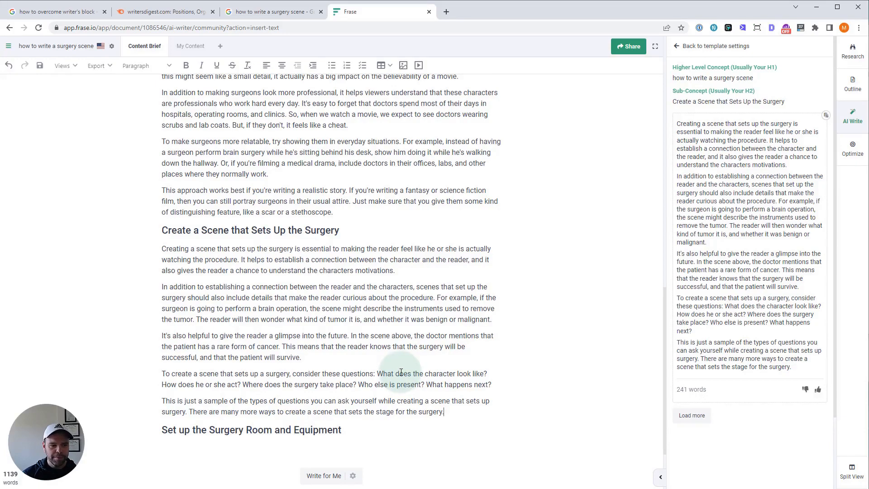
scroll(399, 369, down, 2)
click(337, 354)
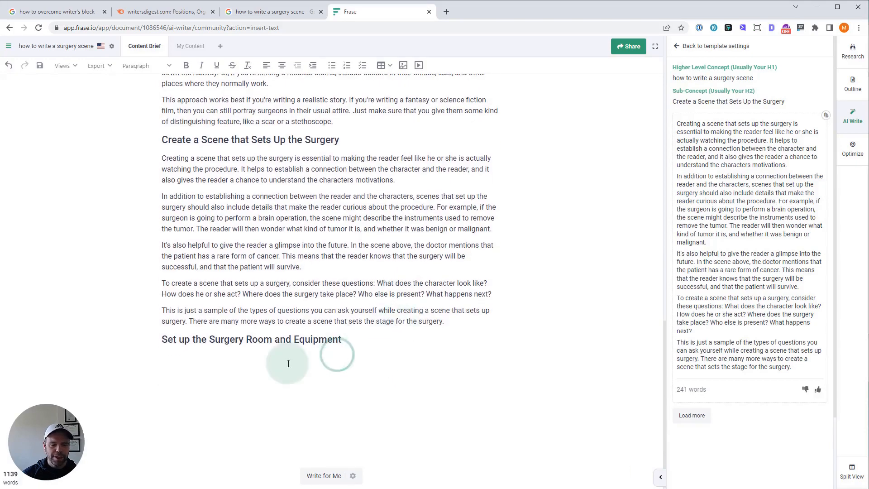
Leave the current template and open the community template "[RT] Paragraphs From Keywords (V2.6)".
click(677, 45)
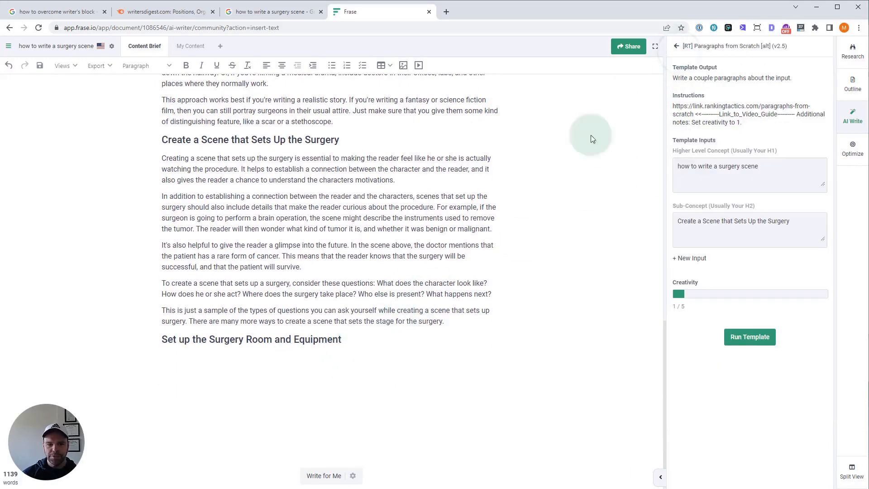
click(674, 45)
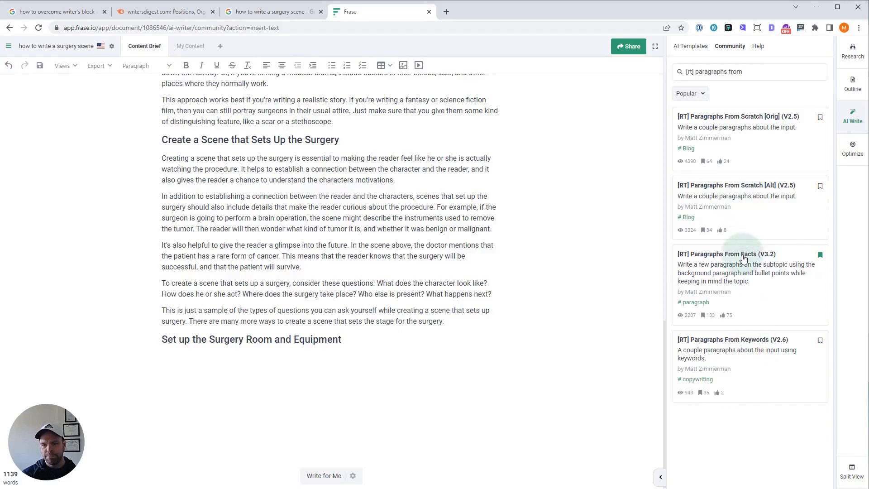
click(752, 335)
Fill in "how to write a surgery scene" as the higher level concept and "Set up the Surgery Room and Equipment" as the sub-concept.
triple_click(289, 112)
key(ctrl+c)
click(720, 292)
click(730, 180)
key(ctrl+v)
scroll(347, 317, down, 15)
triple_click(233, 335)
click(722, 289)
key(ctrl+v)
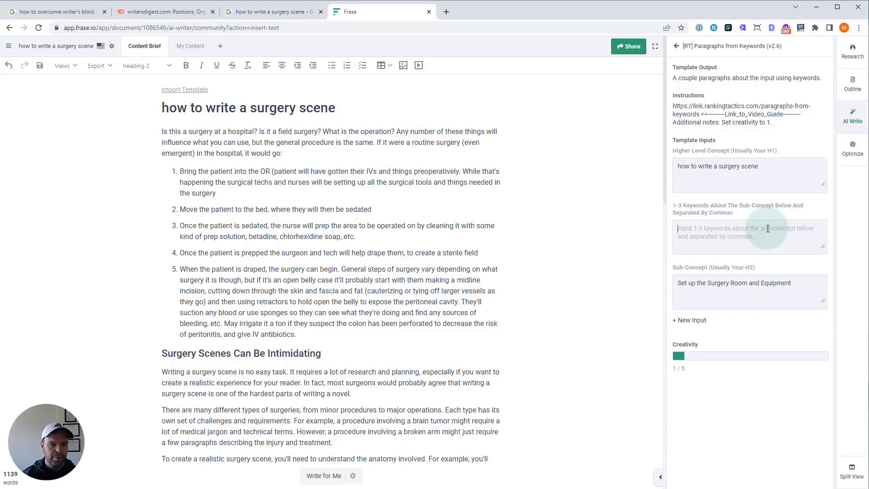
Run the template with the keywords "operating table, sterlie, surgical tools" and request another generated version.
text(ope)
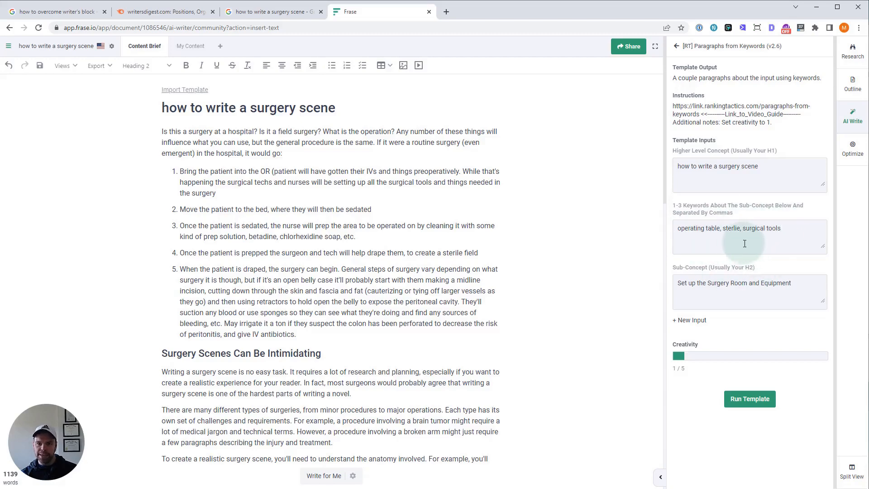
drag(782, 230, 662, 236)
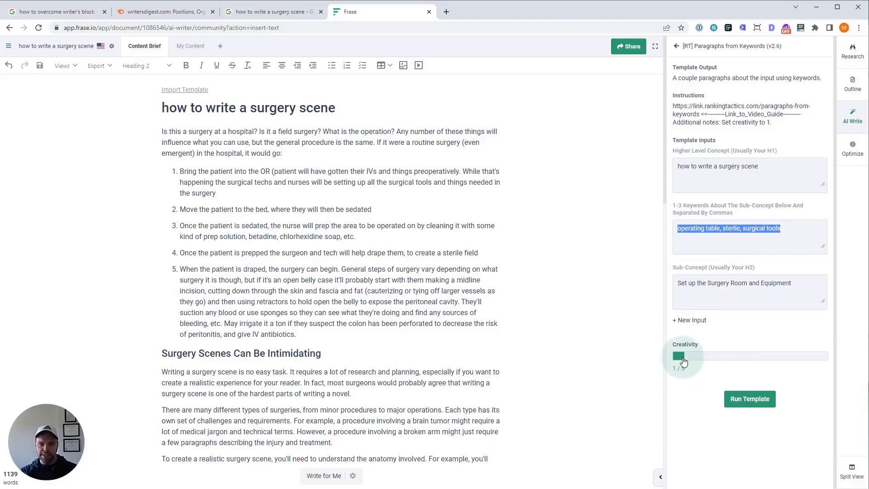
click(750, 399)
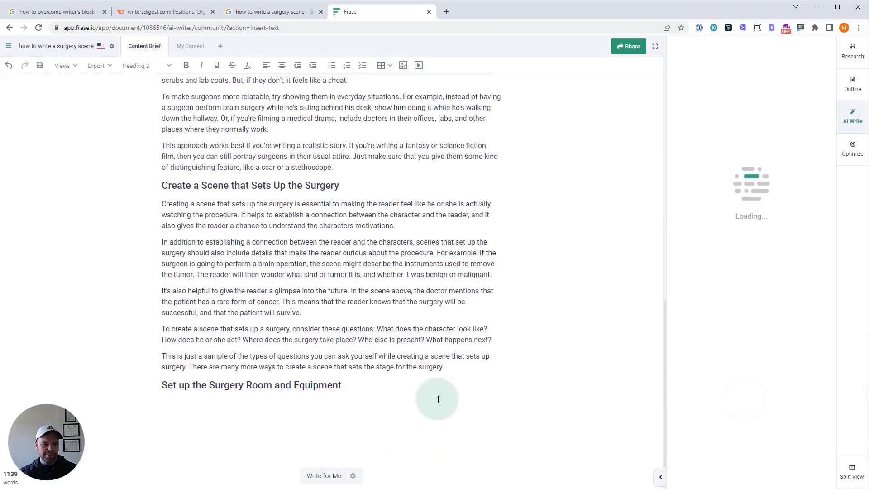
click(699, 448)
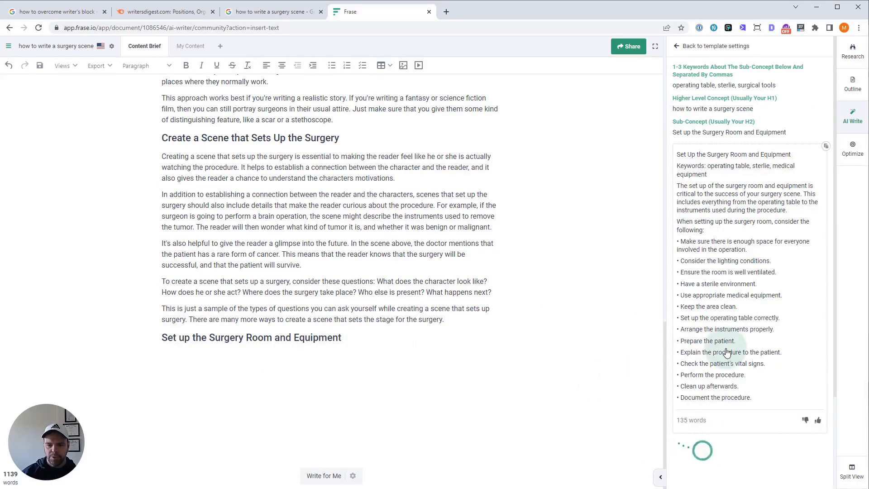
Insert the first version's opening paragraph, the "consider the following" line and the bullets on lighting, ventilation, sterile environment and medical equipment.
click(732, 196)
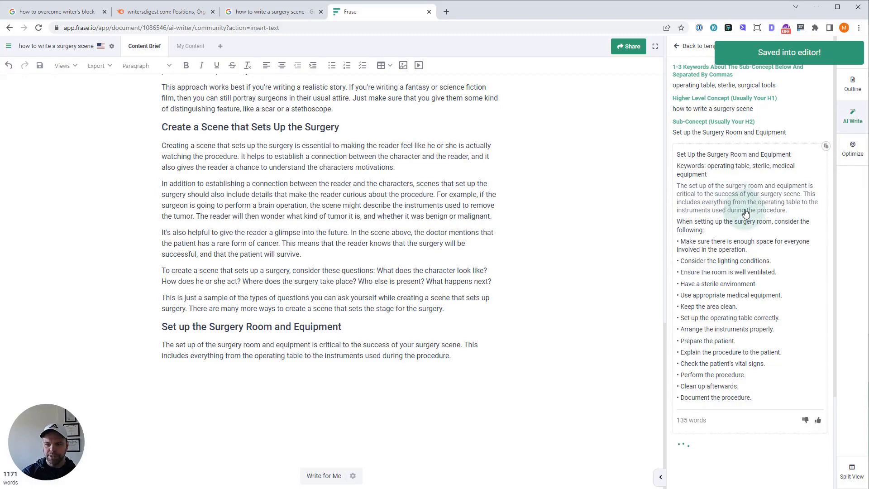
click(715, 225)
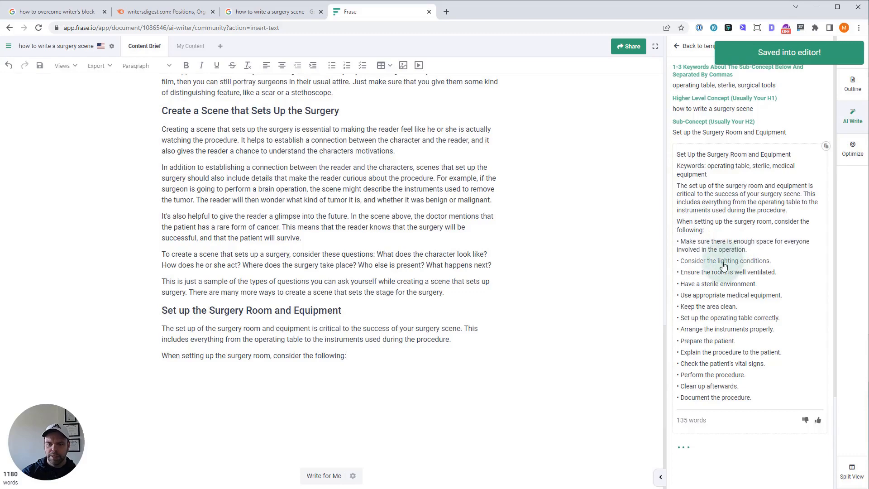
click(731, 262)
click(732, 272)
click(743, 285)
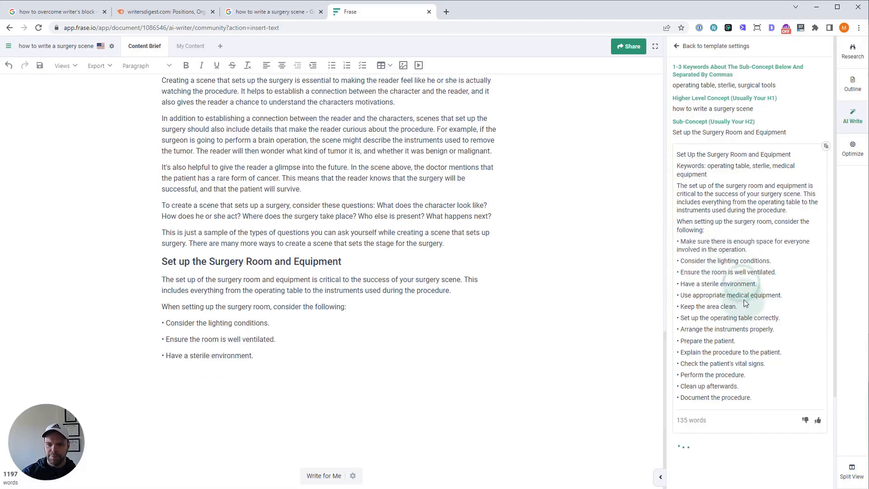
click(747, 297)
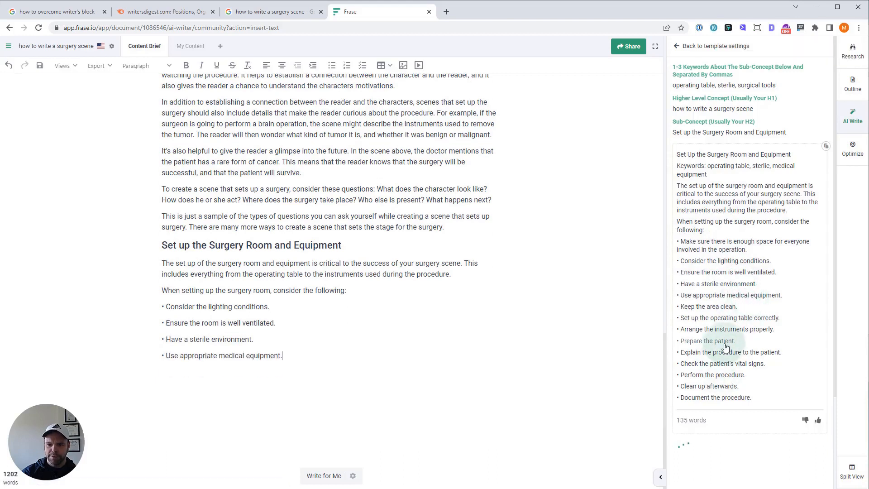
Add the bullets from "Prepare the patient" through "Document the procedure" to the end of the list.
click(748, 353)
click(727, 379)
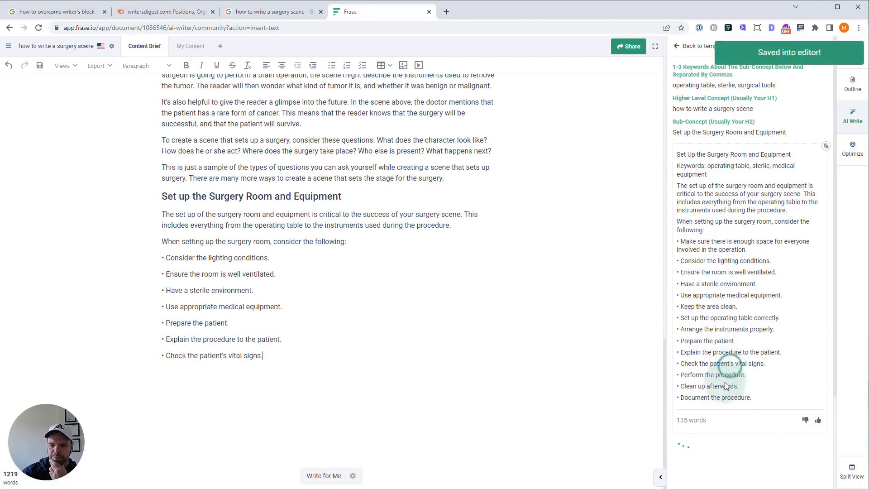
click(726, 379)
click(724, 387)
click(726, 397)
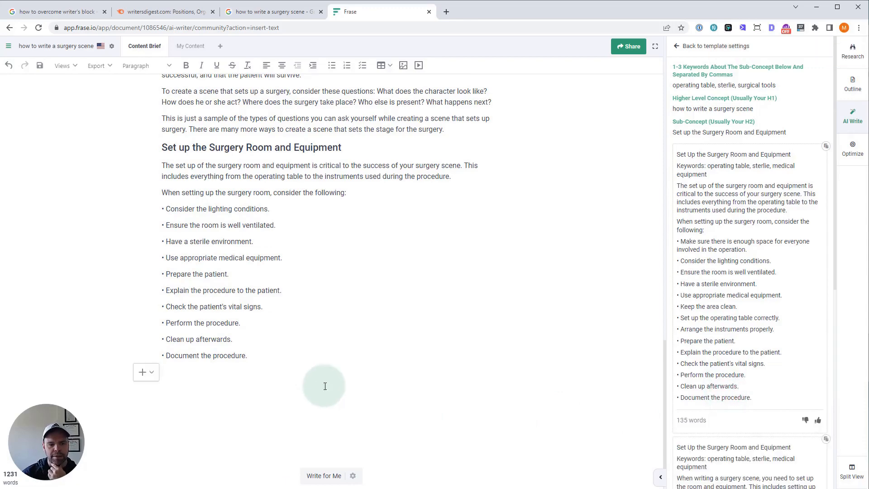
Insert the last four paragraphs of the second generated version below the list, from the operating table paragraph to the terminology paragraph.
scroll(738, 369, down, 6)
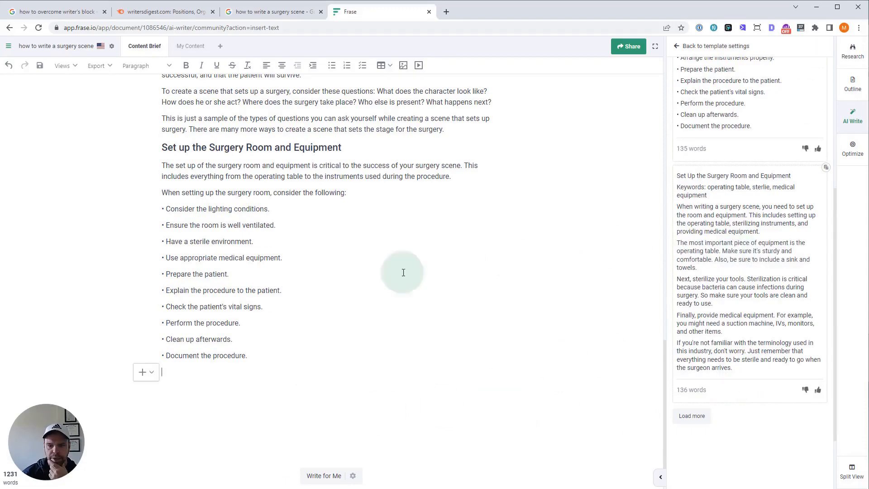
click(746, 255)
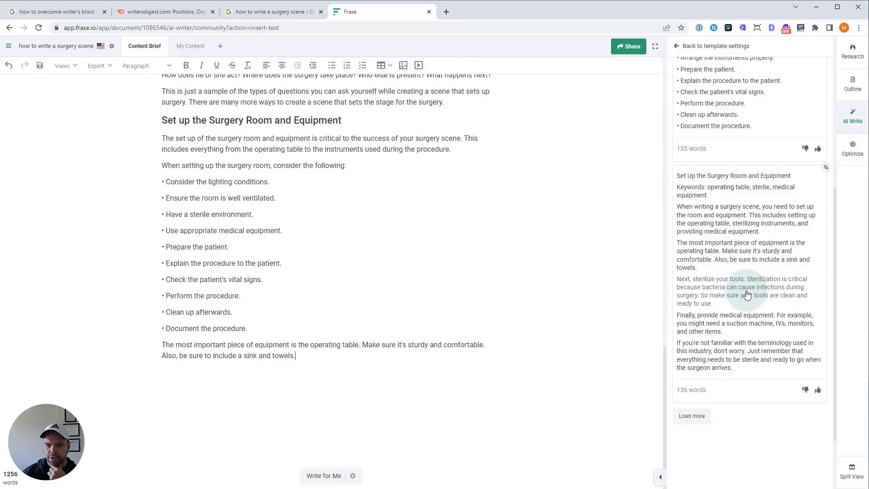
click(747, 287)
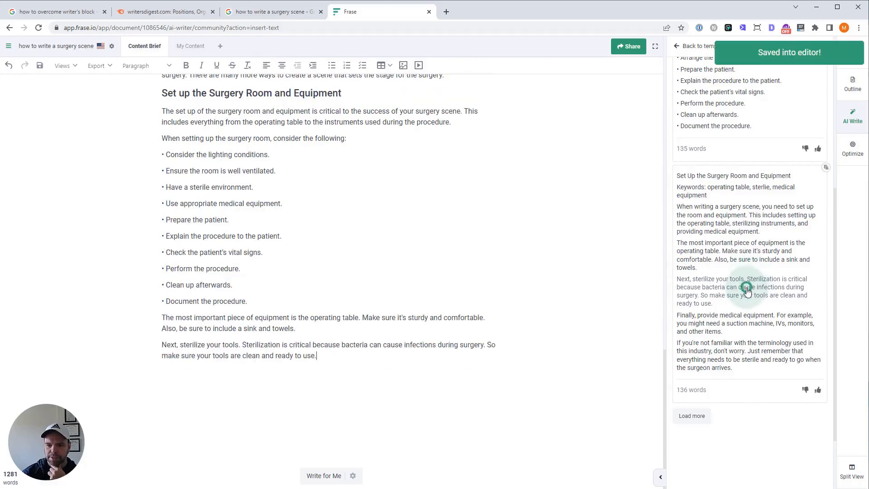
click(736, 324)
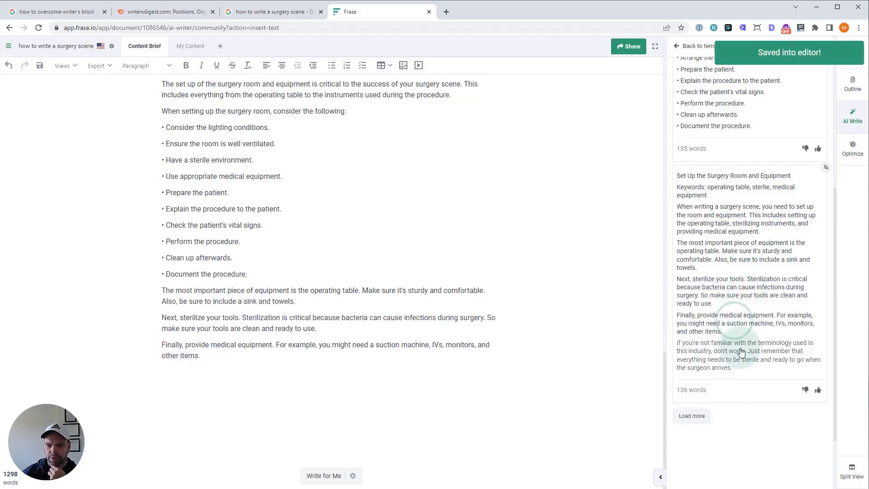
click(743, 355)
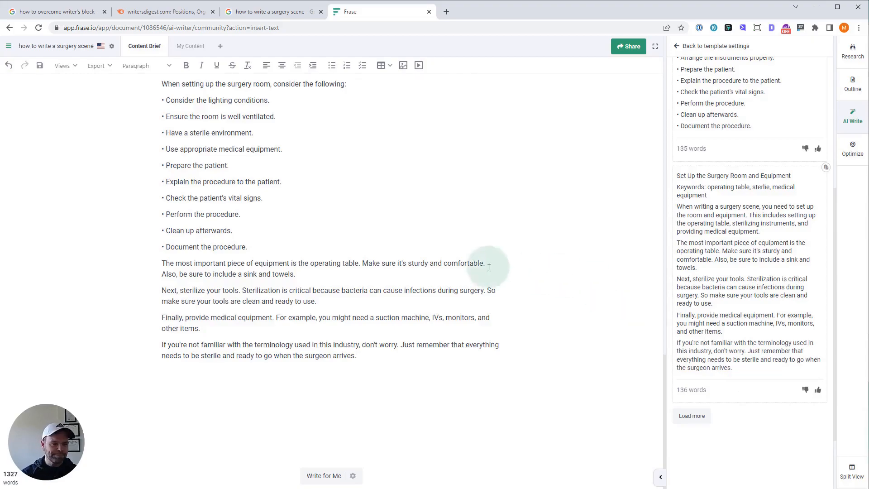
Review the whole draft from the title to the end of the surgery room section.
scroll(453, 295, up, 8)
scroll(344, 308, down, 12)
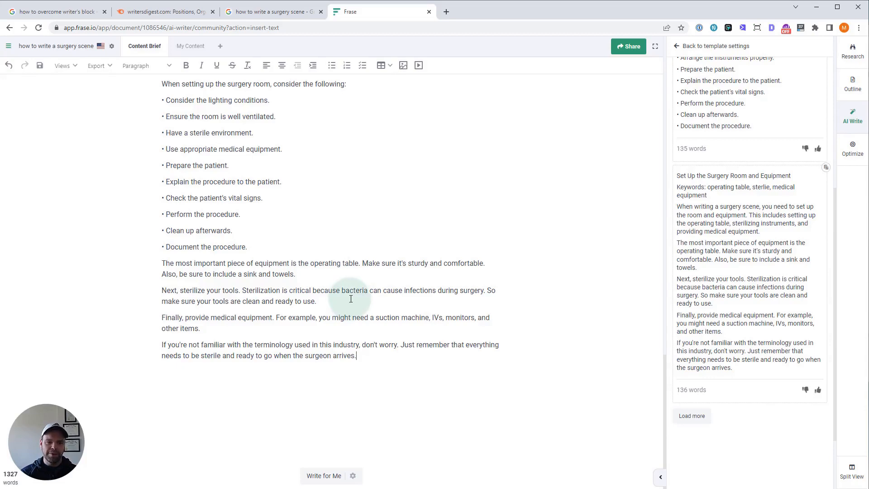
scroll(430, 313, up, 4)
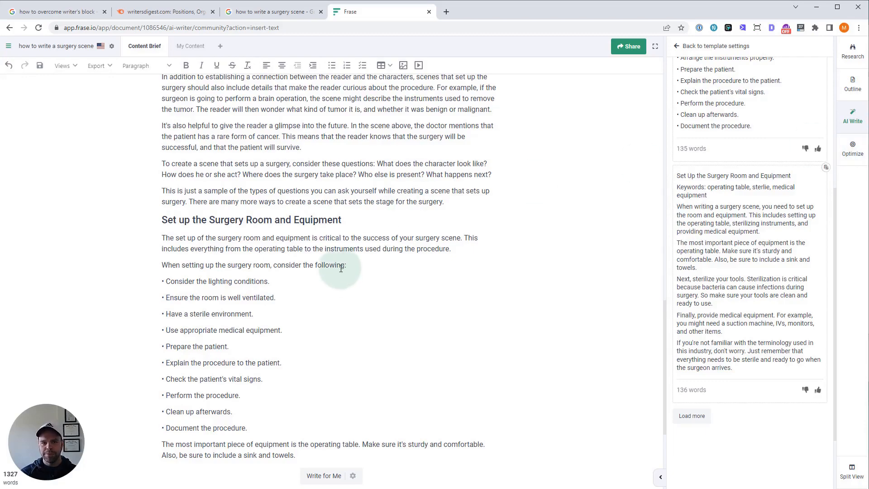
scroll(386, 303, down, 2)
scroll(386, 303, up, 15)
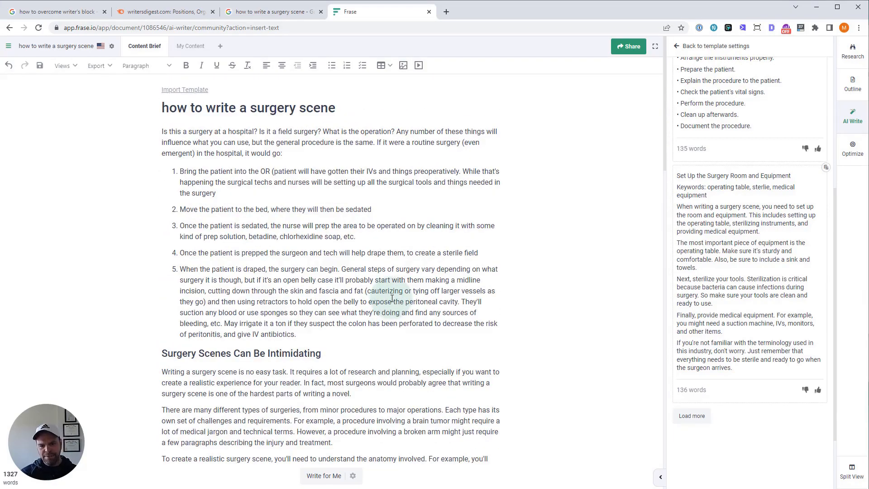
scroll(392, 299, down, 15)
scroll(419, 311, down, 7)
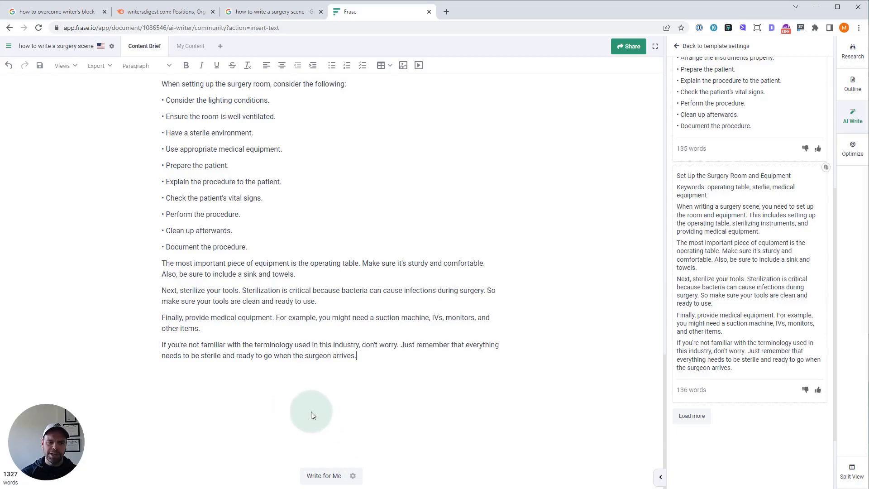
scroll(288, 339, up, 20)
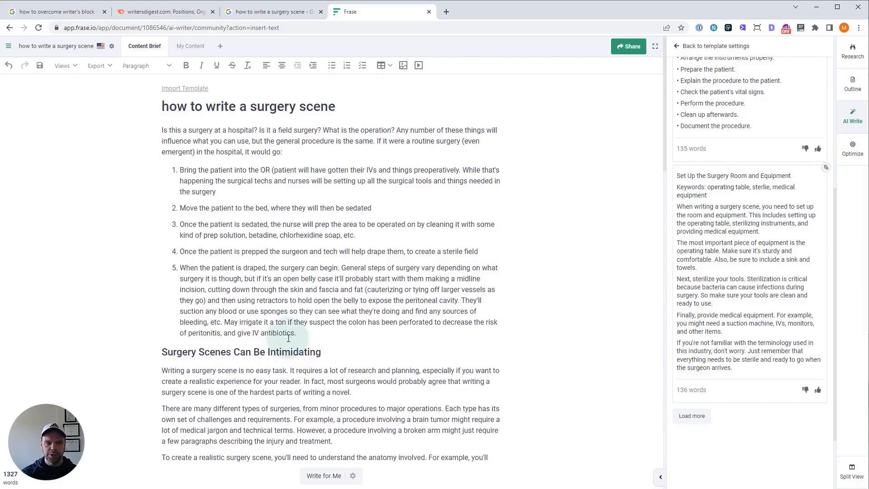
Copy the article title and search the community AI templates for "[rt] meta".
click(338, 107)
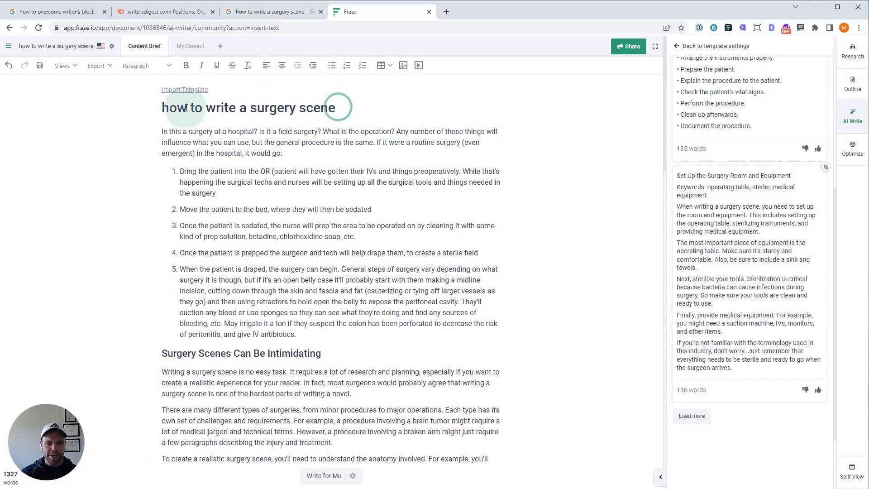
triple_click(186, 108)
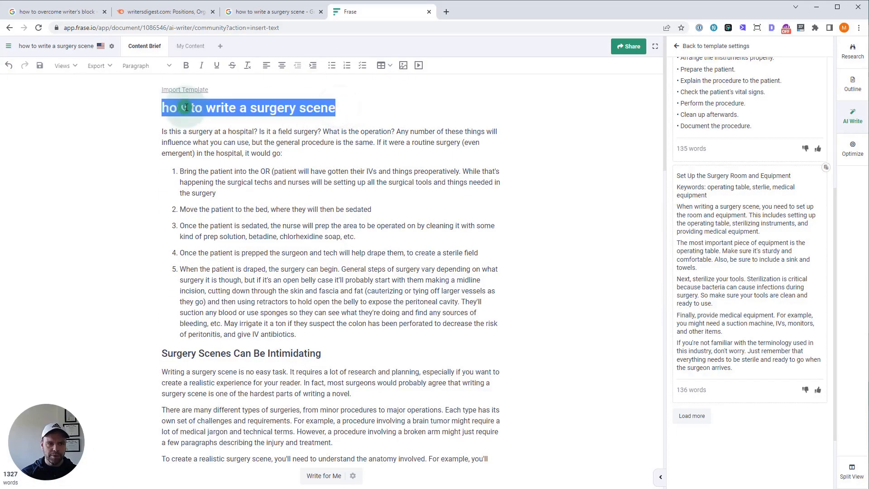
click(825, 132)
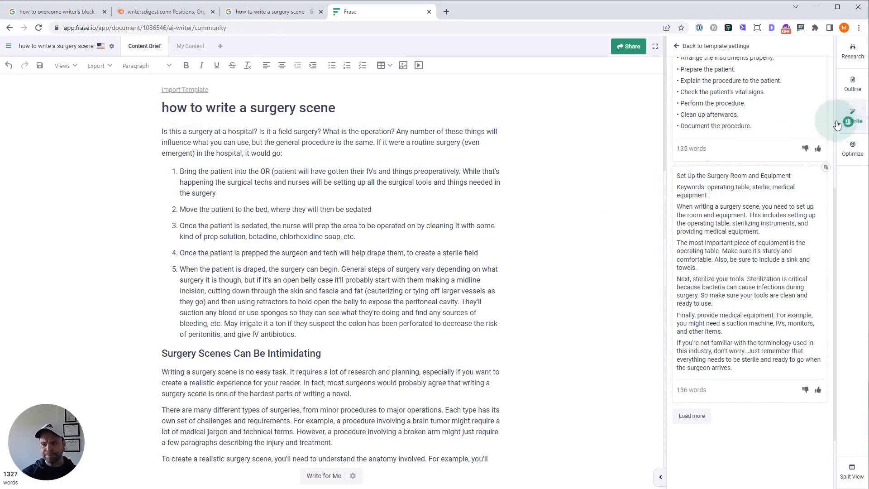
click(854, 151)
click(745, 66)
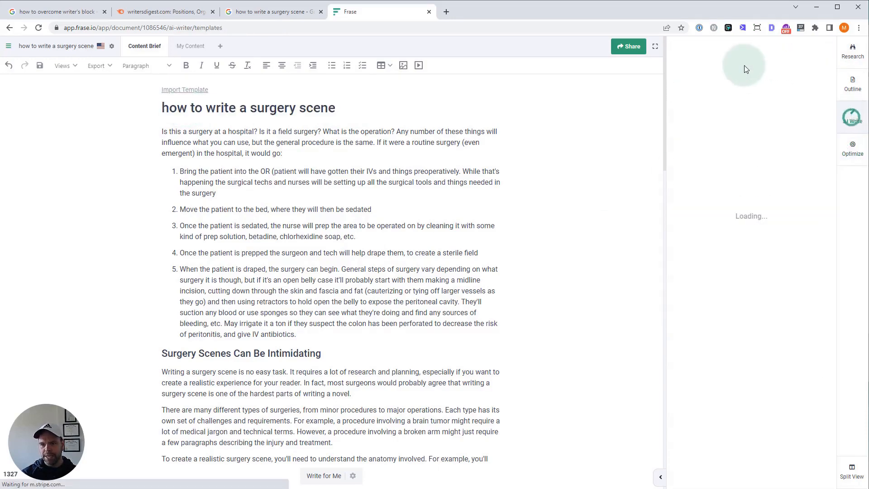
click(730, 42)
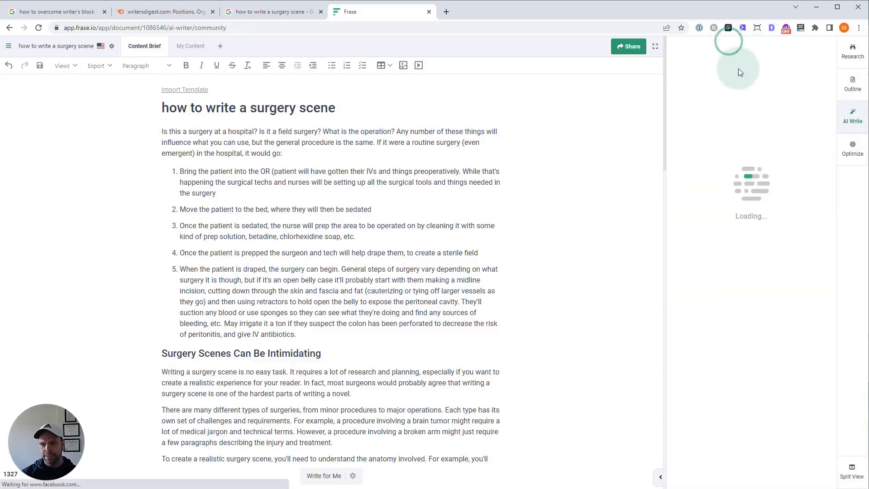
click(743, 69)
text([rt] i)
key(BackSpace)
text(meta)
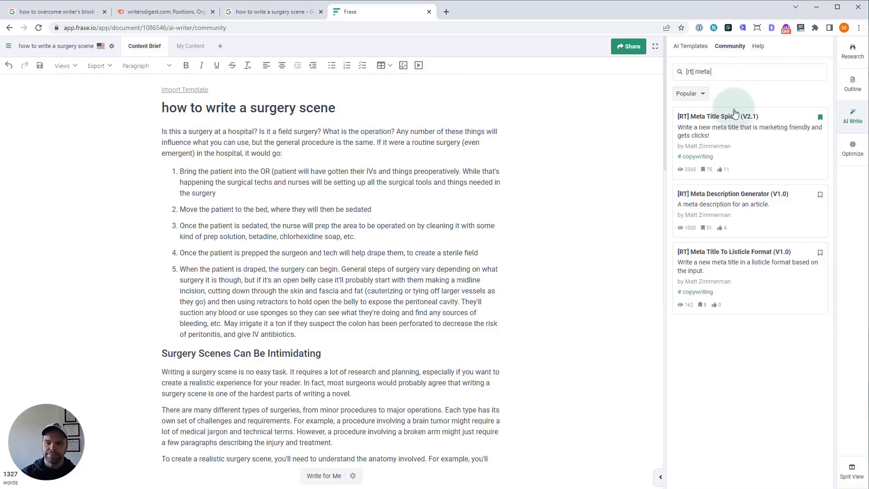
Run the "[RT] Meta Title Spinner (V2.1)" template with the title "how to write a surgery scene".
click(767, 113)
click(769, 197)
click(756, 314)
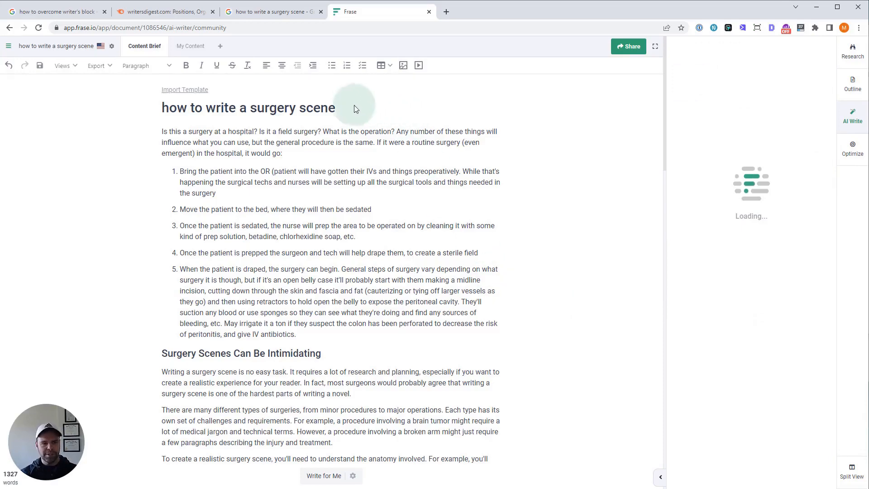
Replace the article title with "Surgery Scene Writing 101: How to Write Surgery Scene Scripts" and add an empty line above the first paragraph.
drag(341, 108, 248, 109)
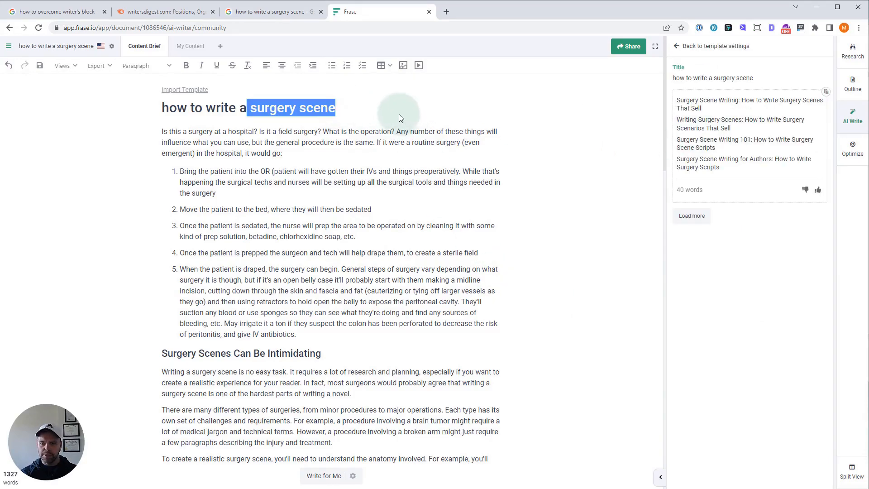
click(166, 130)
key(Return)
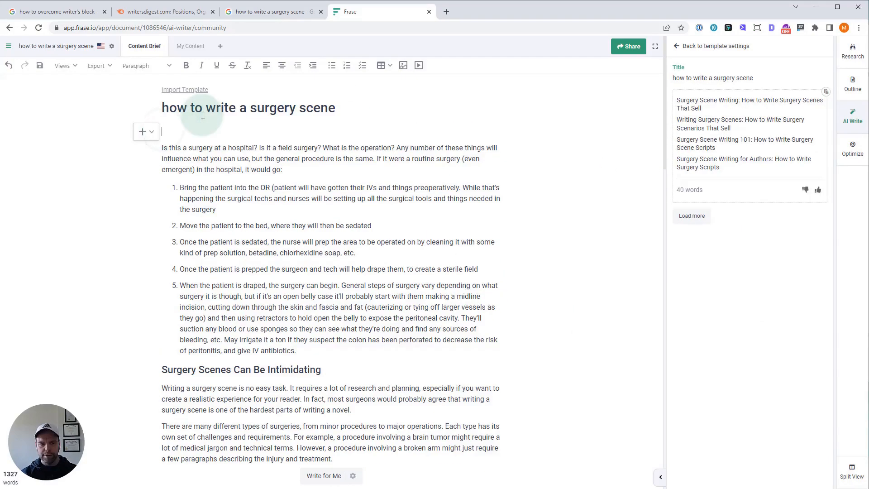
click(698, 142)
click(251, 155)
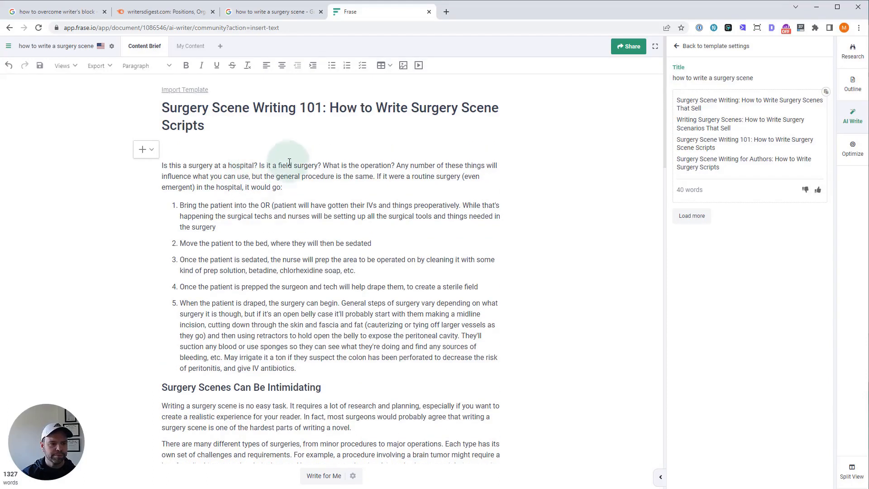
Delete the opening paragraph and numbered list above the "Surgery Scenes Can Be Intimidating" heading, leaving one empty line under the title.
drag(312, 369, 152, 169)
key(BackSpace)
click(204, 168)
key(BackSpace)
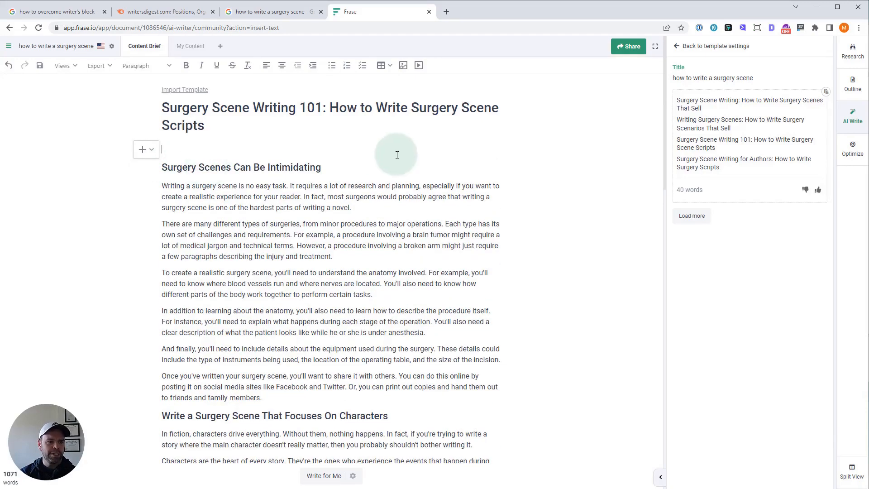
Run the "[RT] Intro Generator (v2.0)" template with the article title "Surgery Scene Writing 101: How to Write Surgery Scene Scripts".
click(676, 46)
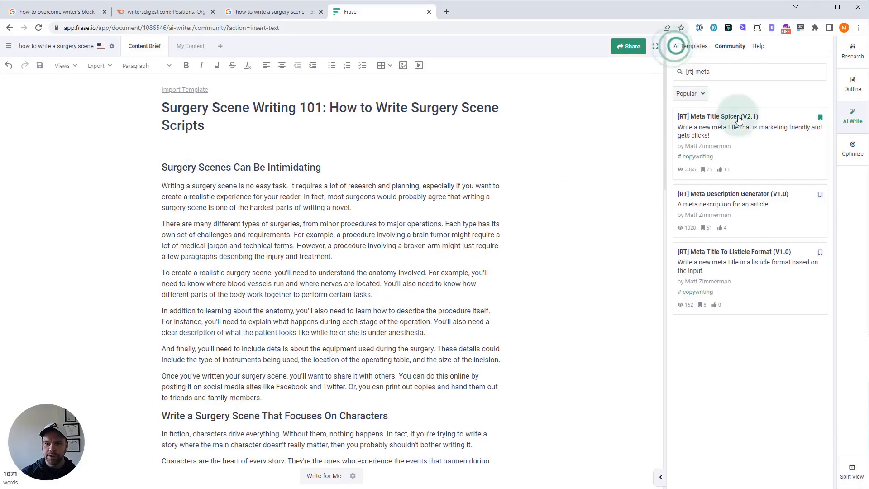
click(736, 115)
triple_click(264, 108)
key(ctrl+c)
click(707, 168)
key(ctrl+v)
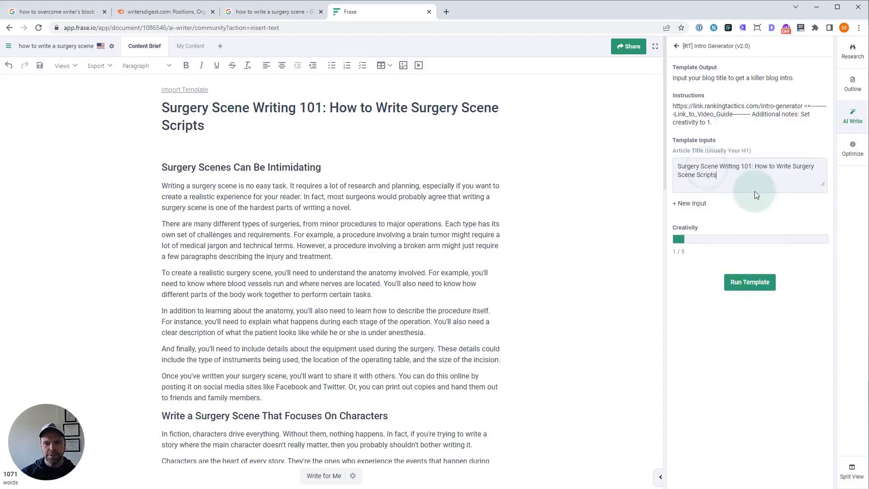
click(764, 285)
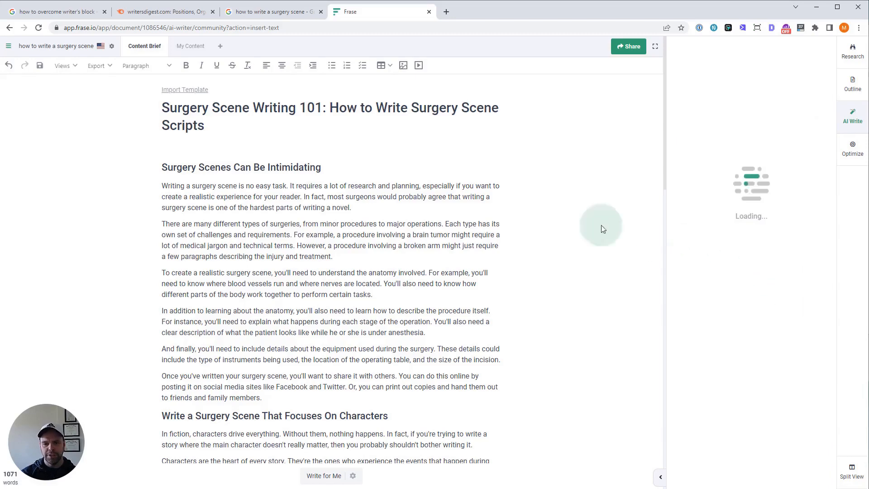
Insert the generated intro under the title and remove its "Introduction Hook:" and "Introduction Transition and thesis:" labels.
click(827, 101)
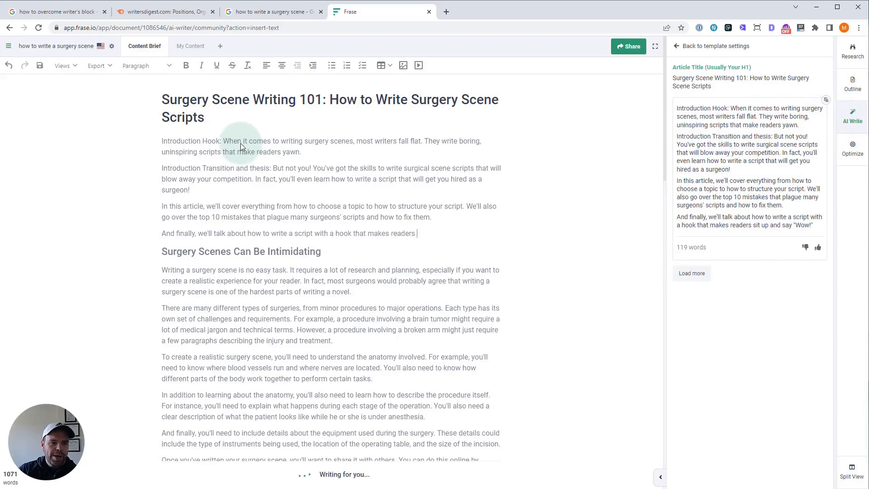
drag(231, 148, 159, 149)
key(BackSpace)
drag(272, 176, 161, 176)
key(BackSpace)
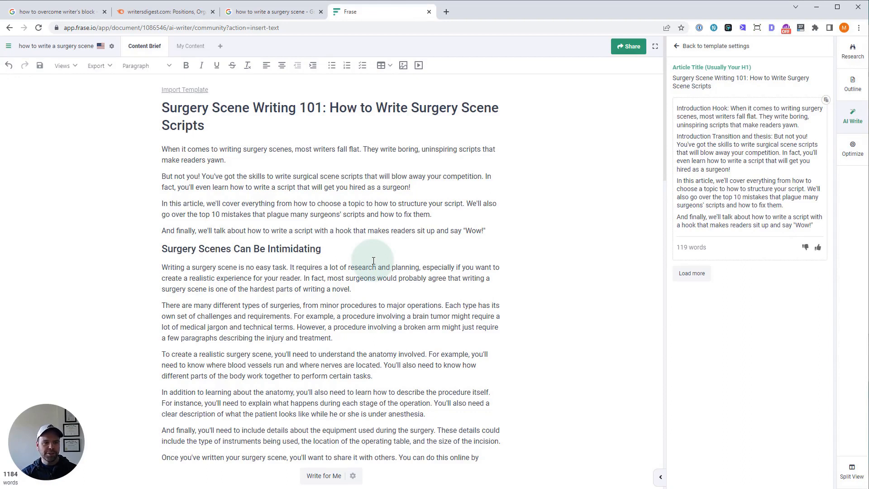
drag(200, 214, 432, 214)
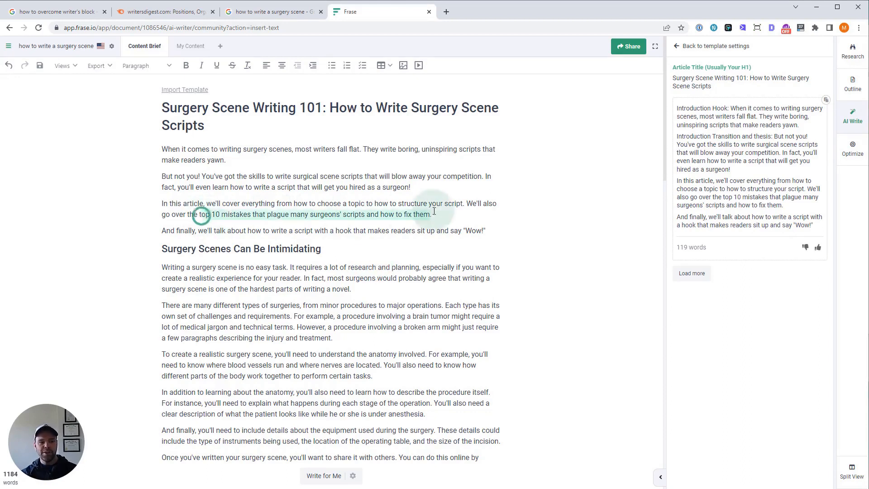
scroll(411, 332, down, 20)
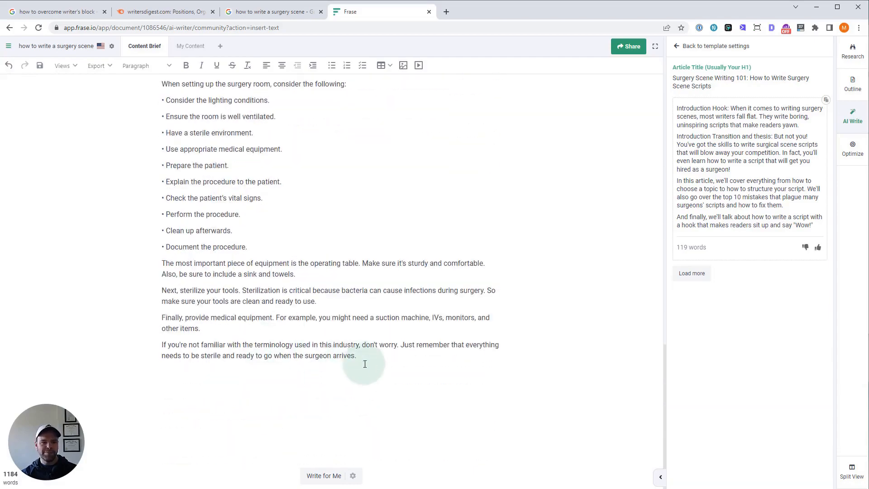
scroll(380, 376, up, 20)
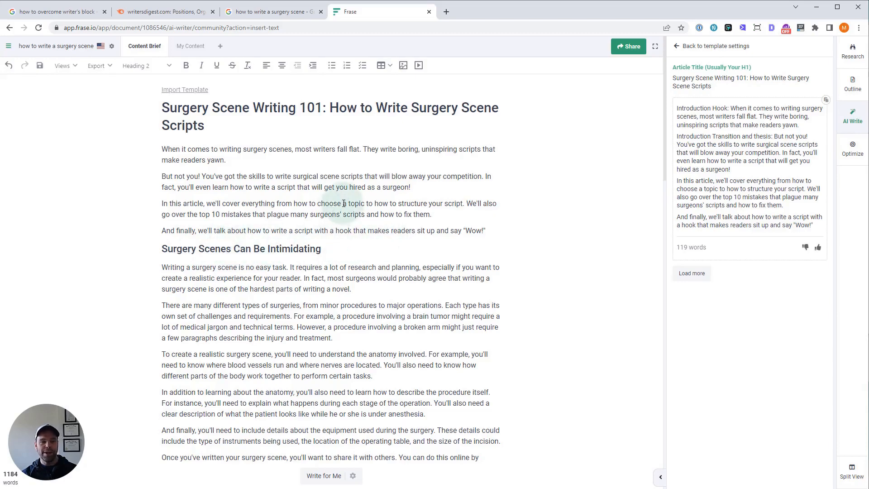
Run the "[RT] Conclusion Generator (basic) (v2.0)" template with the title "Surgery Scene Writing 101: How to Write Surgery Scene Scripts".
scroll(344, 203, down, 6)
click(677, 46)
click(677, 47)
click(740, 113)
scroll(447, 212, up, 4)
scroll(447, 213, up, 2)
triple_click(357, 116)
key(ctrl+c)
click(710, 196)
key(ctrl+v)
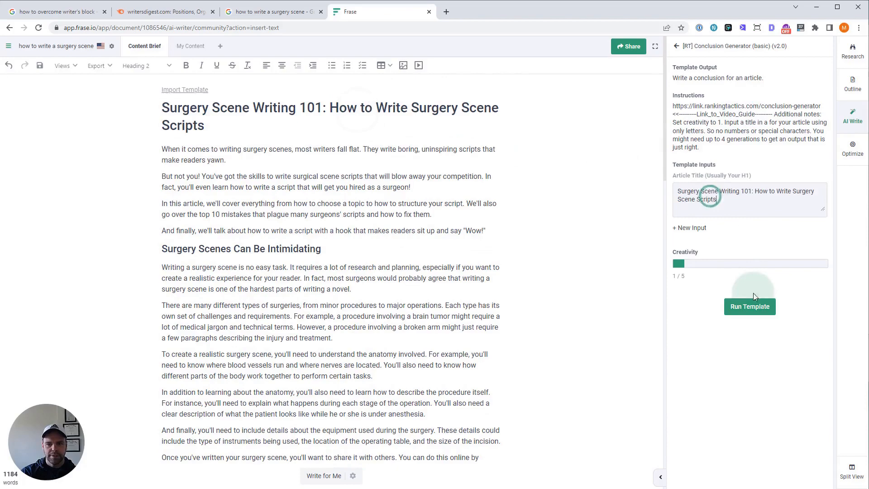
click(752, 302)
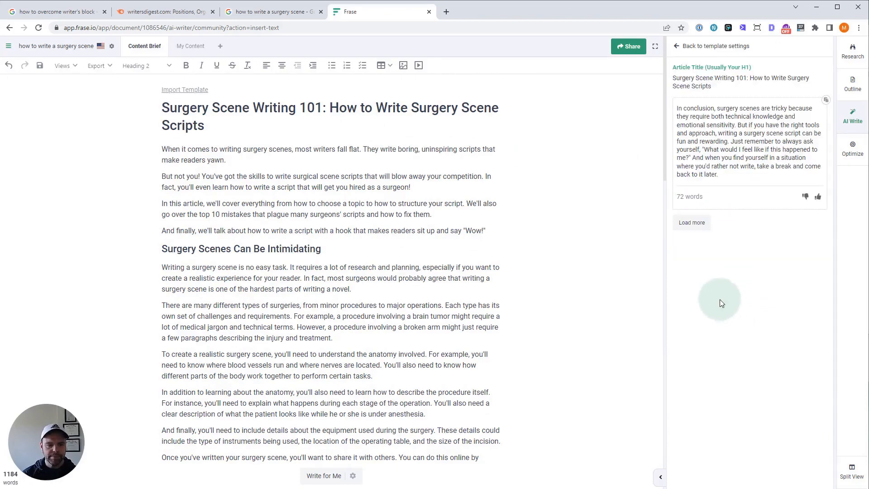
Add a "Conclusion" heading at the end of the article and insert the generated conclusion paragraph below it.
scroll(525, 312, down, 20)
click(379, 359)
text(Conclusion)
click(826, 100)
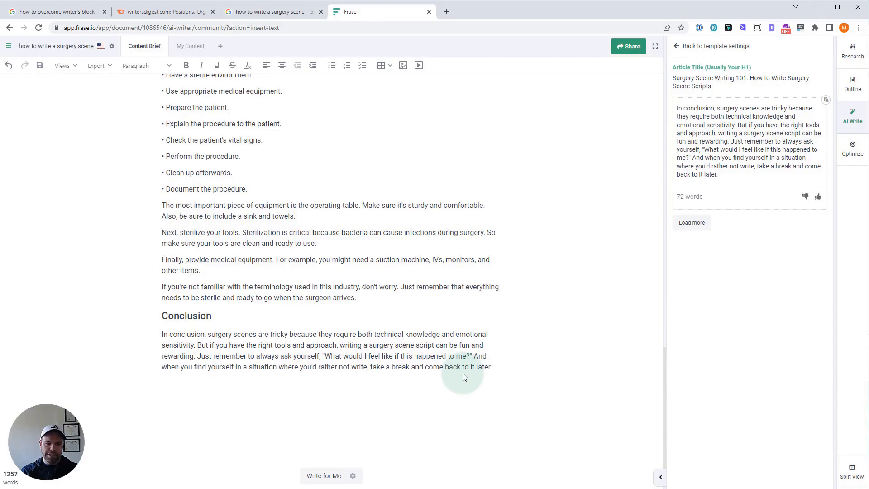
Review the whole article from the intro through every section to the conclusion.
scroll(362, 226, up, 20)
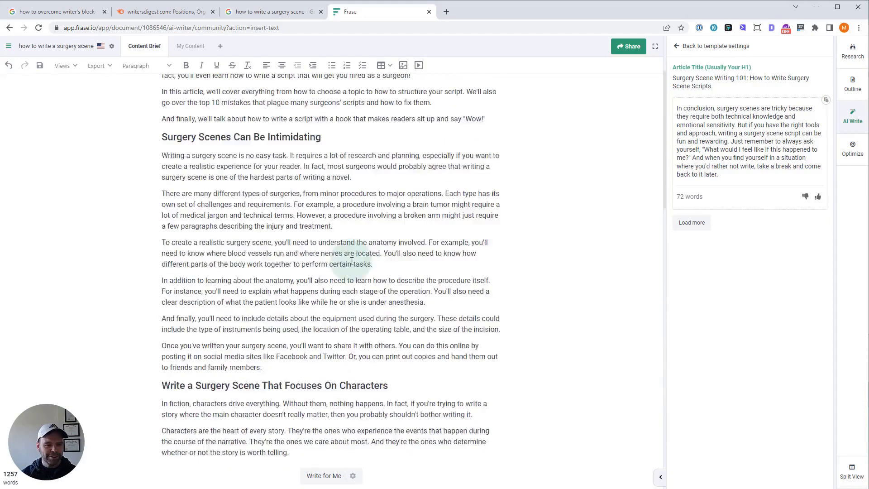
scroll(352, 262, down, 5)
scroll(349, 267, up, 6)
scroll(340, 316, down, 12)
scroll(322, 332, up, 10)
scroll(284, 301, down, 18)
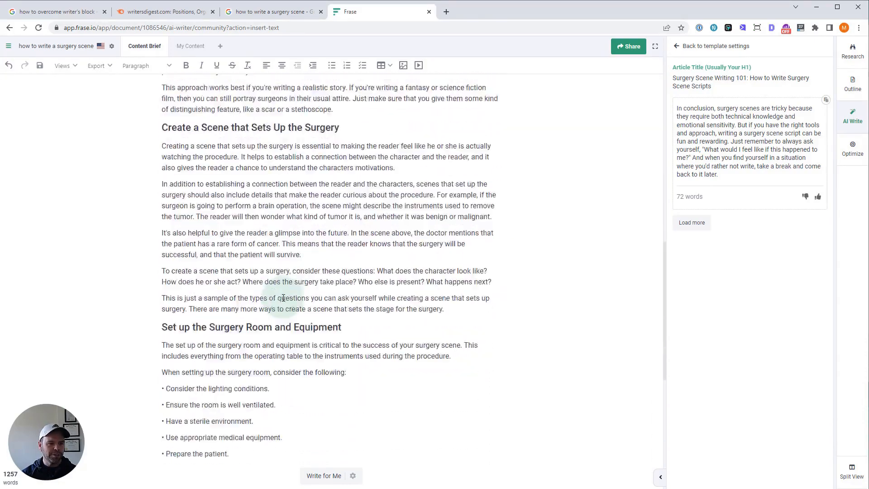
scroll(285, 301, down, 4)
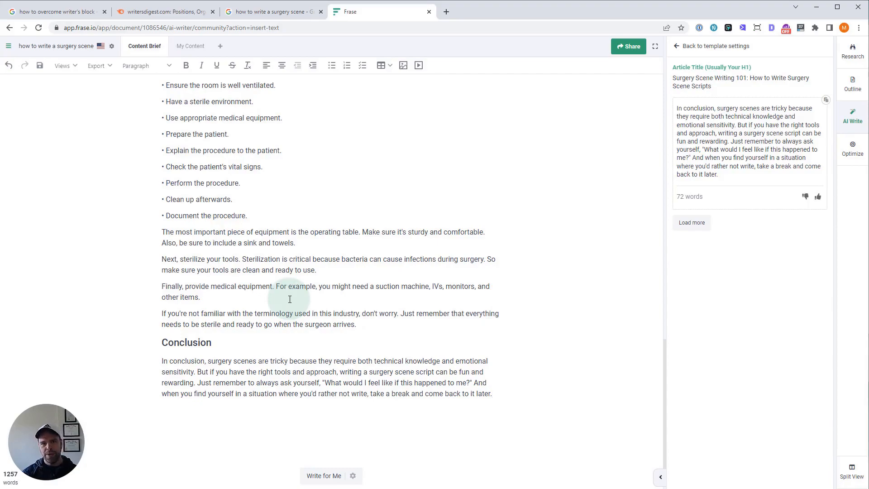
scroll(290, 298, up, 20)
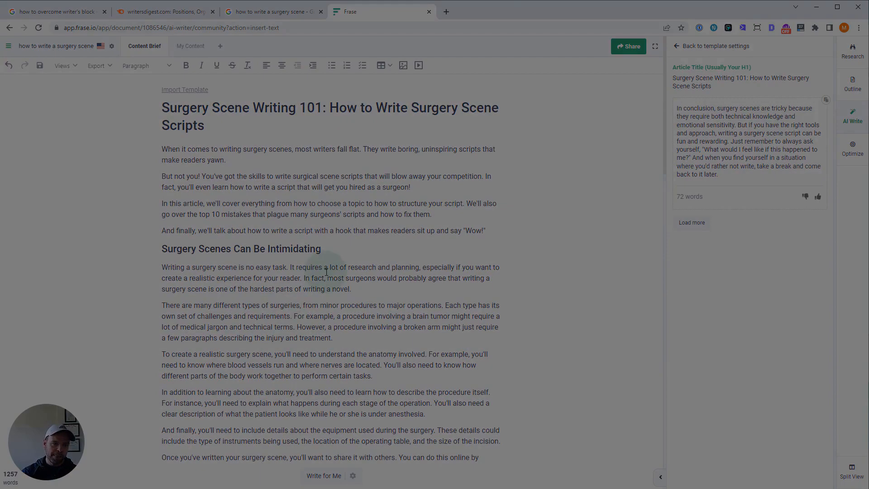
Switch to the Google results for "how to write a surgery scene", look through the first page, and return to the Frase document.
click(265, 11)
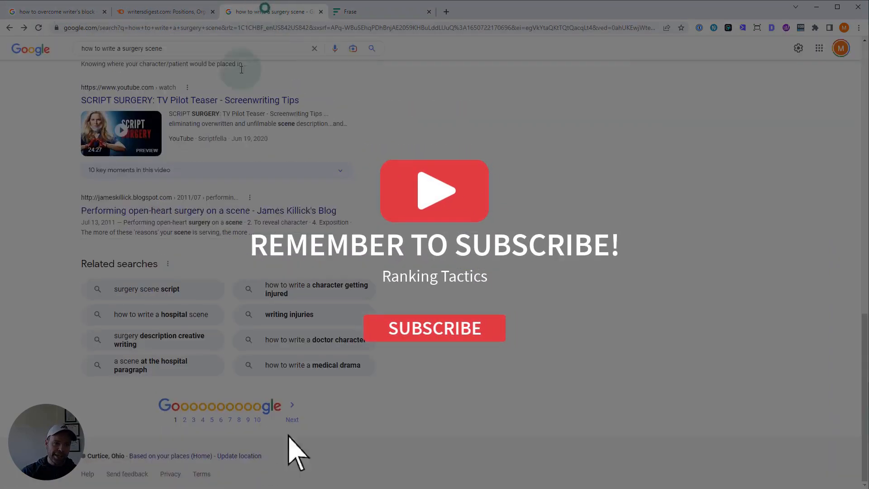
scroll(253, 269, up, 10)
scroll(262, 281, up, 2)
scroll(271, 317, down, 20)
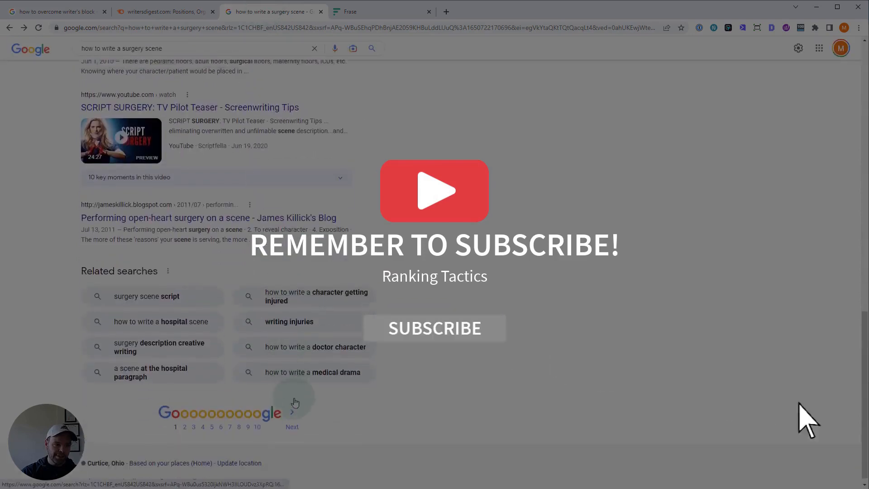
scroll(294, 407, up, 20)
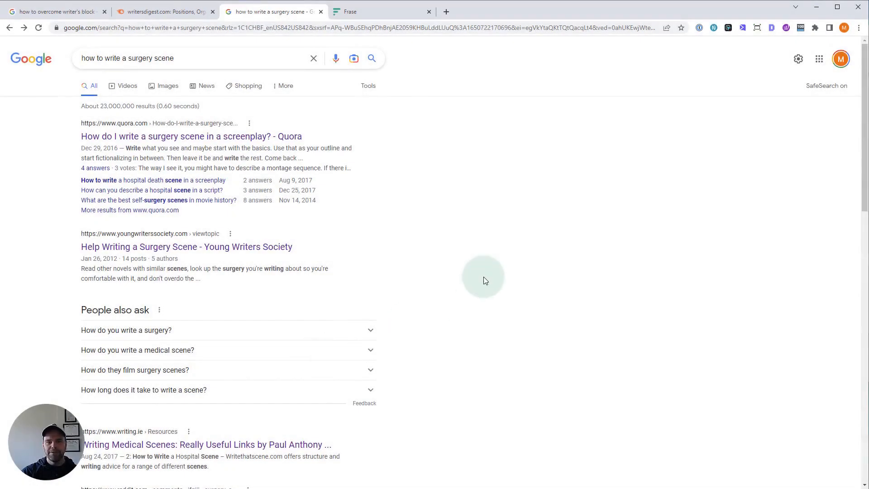
click(410, 12)
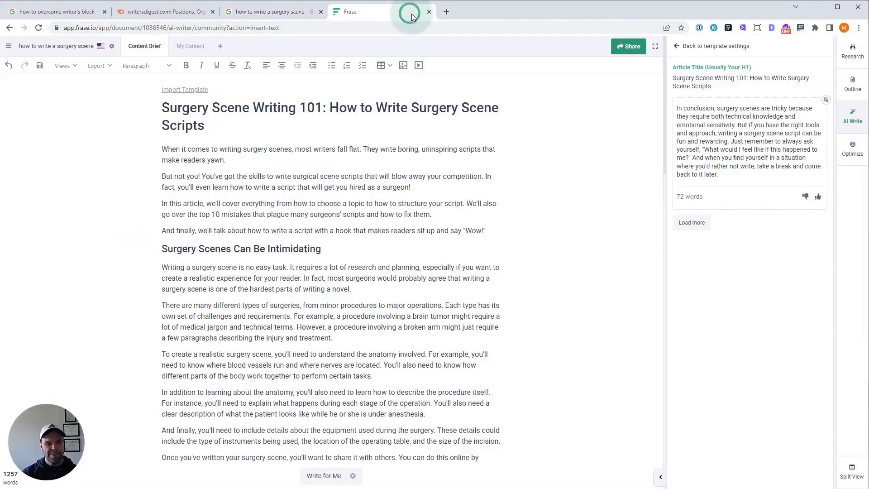